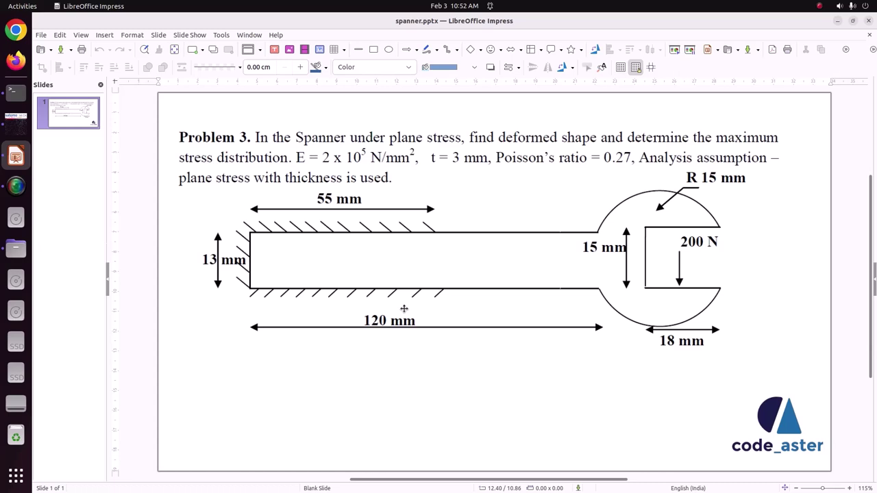
# Step: Switch to salome_meca, activate the Geometry module, expand the Geometry tree and check the spanner drawing's dimensions
pyautogui.click(16, 120)
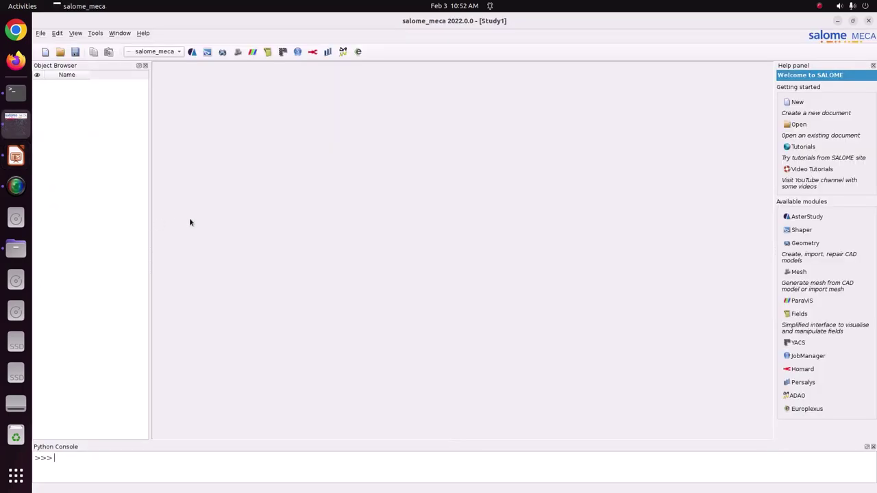
pyautogui.click(171, 53)
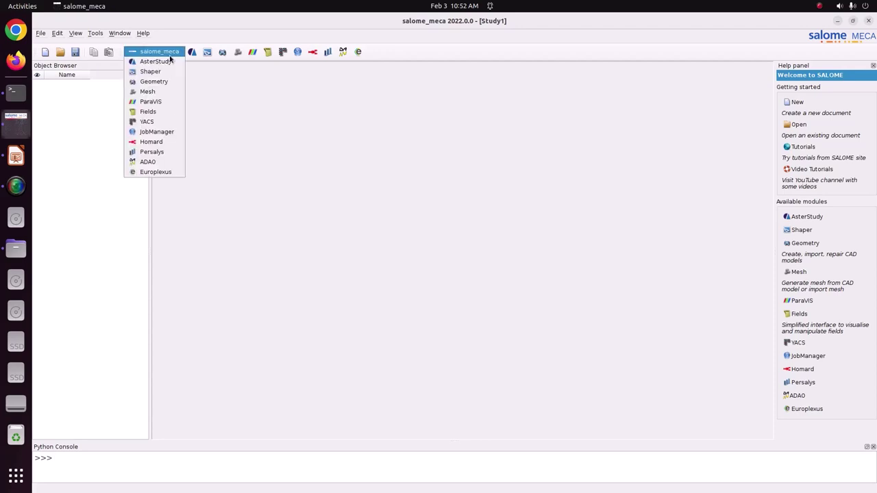
pyautogui.click(164, 82)
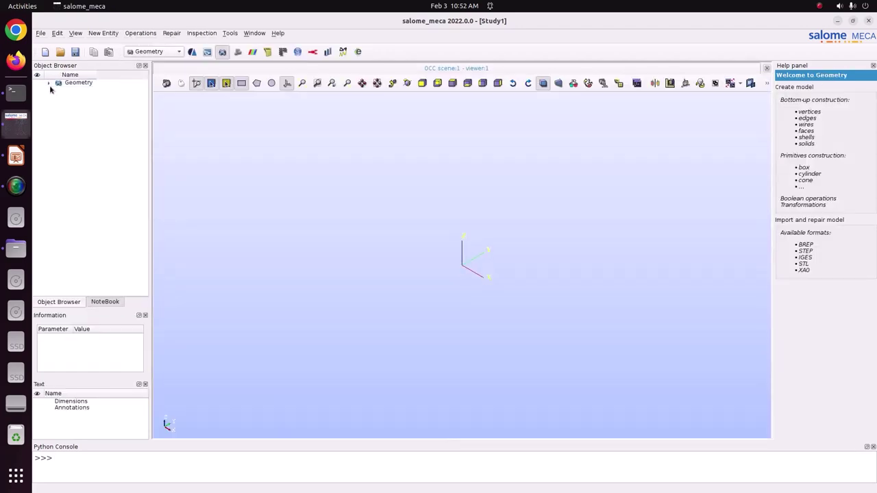
pyautogui.click(49, 86)
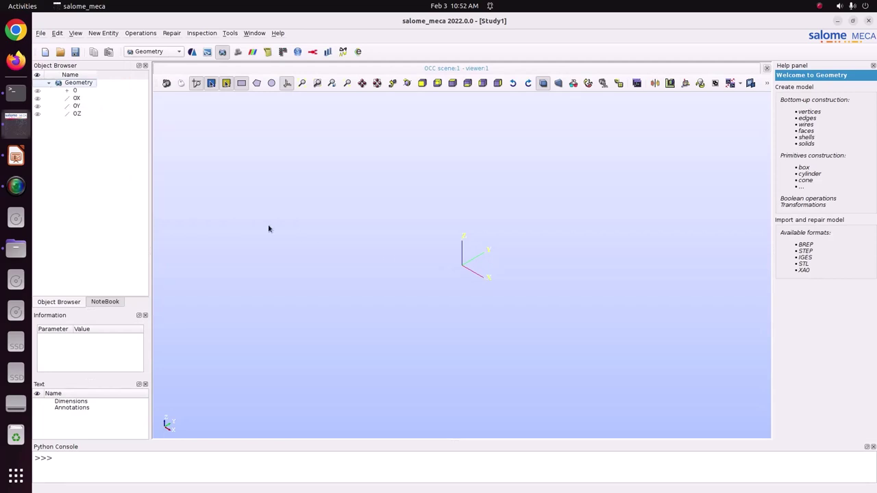
pyautogui.click(15, 156)
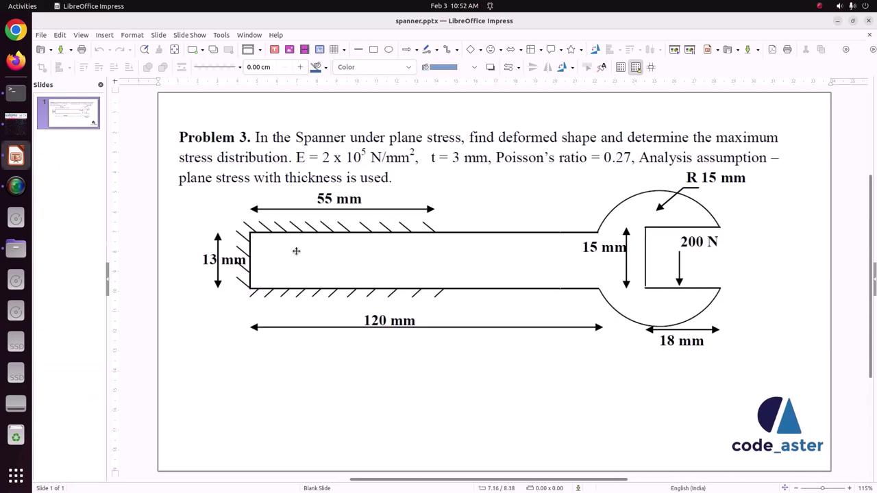
pyautogui.click(10, 119)
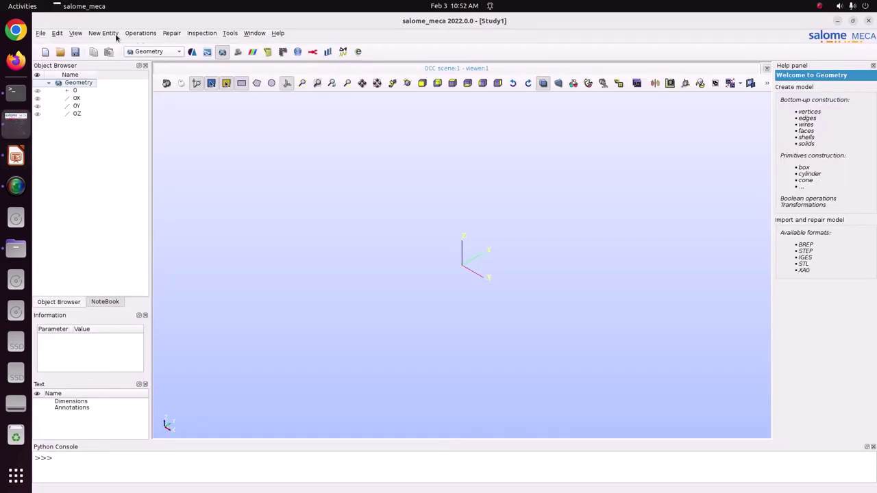
# Step: Create a 2D sketch rectangle for the spanner handle from (0, 0) to (120, 13) in the global coordinate system
pyautogui.click(104, 33)
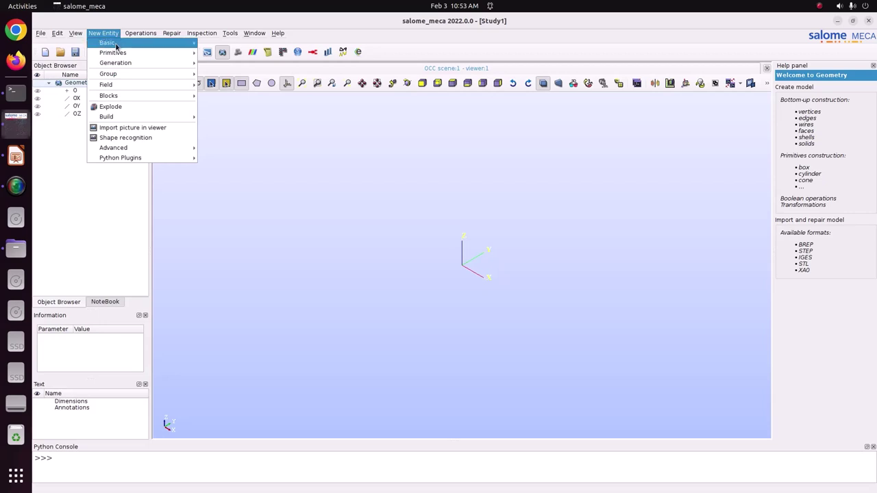
pyautogui.moveTo(116, 44)
pyautogui.click(228, 103)
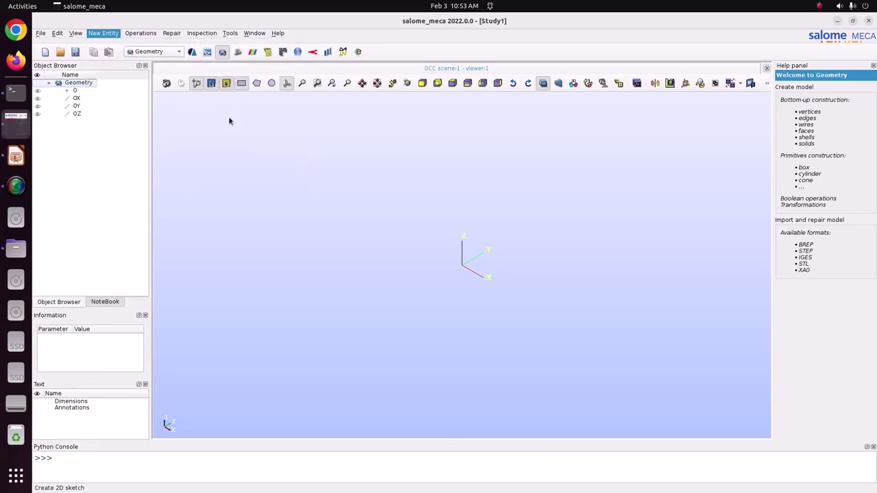
pyautogui.click(488, 177)
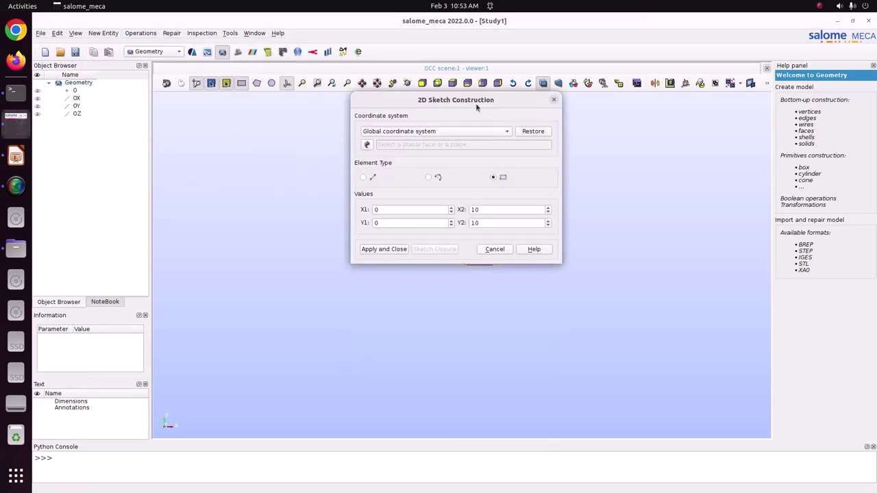
pyautogui.moveTo(475, 103); pyautogui.dragTo(344, 102)
pyautogui.click(16, 156)
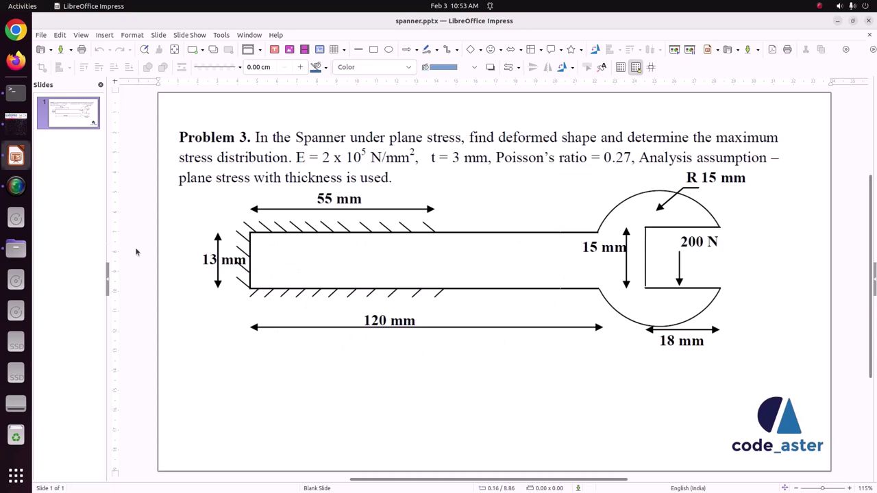
pyautogui.click(16, 123)
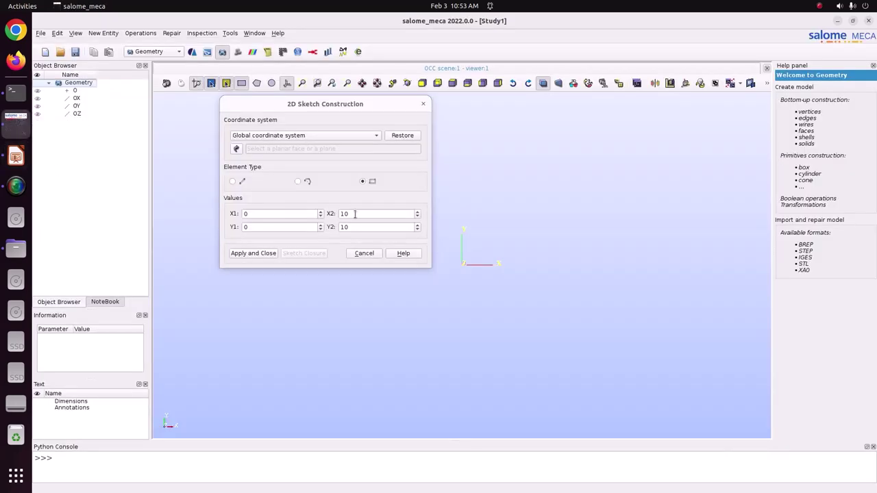
pyautogui.write('120')
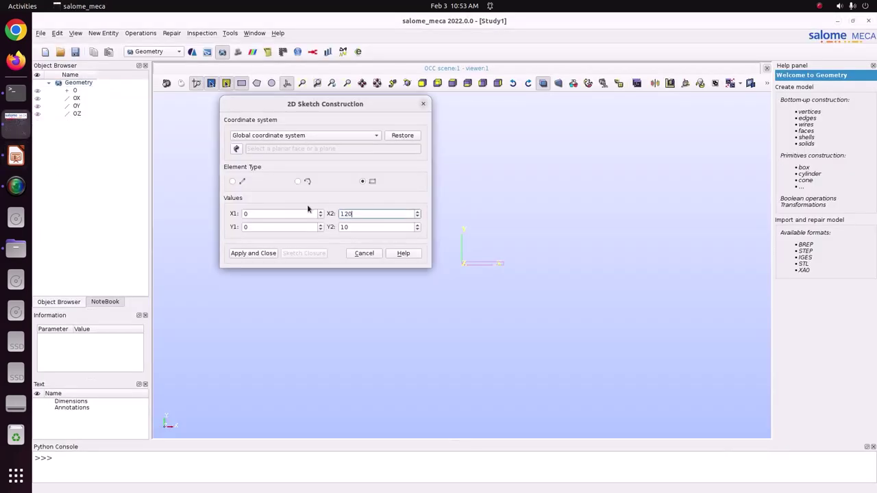
pyautogui.press('Tab')
pyautogui.write('13')
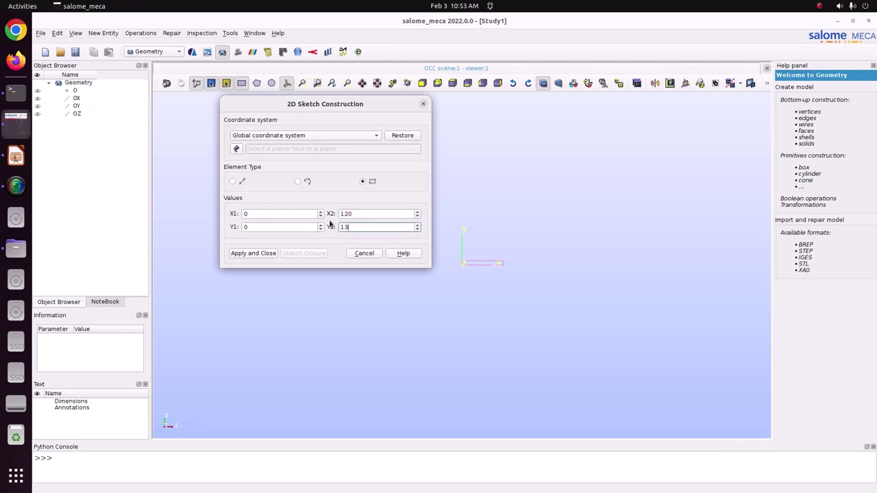
pyautogui.click(301, 83)
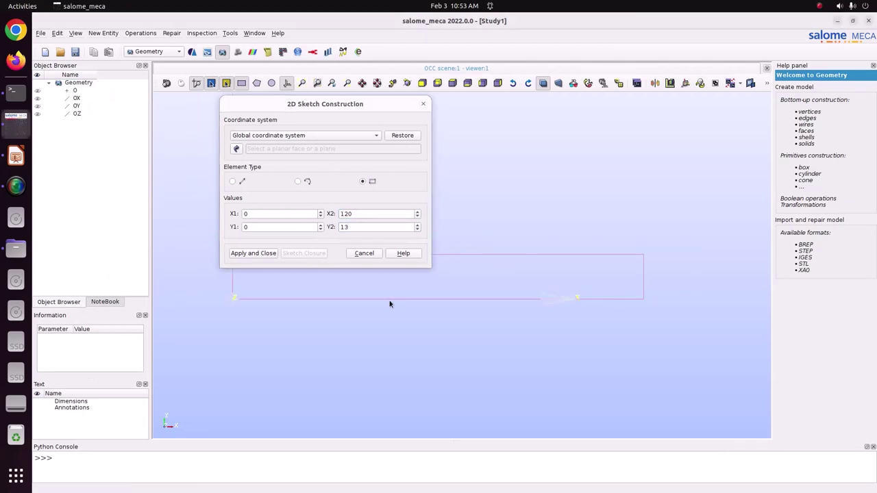
pyautogui.click(253, 254)
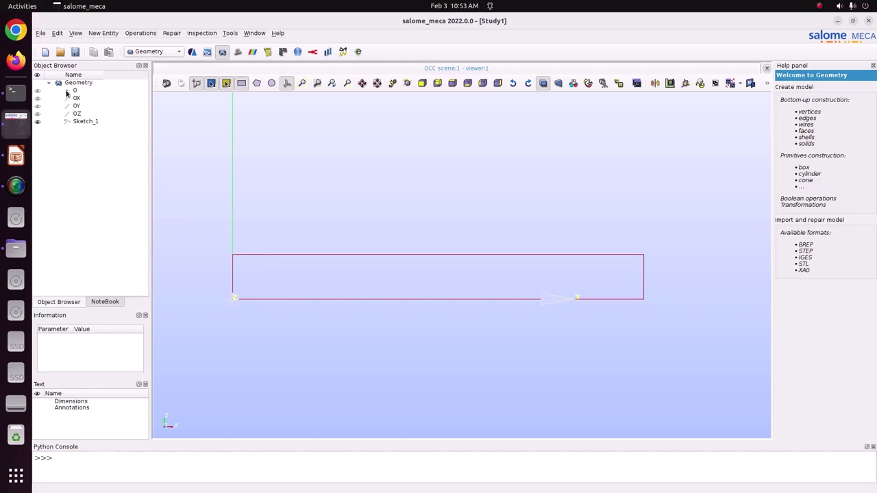
# Step: Check the spanner head in the drawing and create a circle of radius 15 centred on origin O about the OZ vector
pyautogui.click(16, 156)
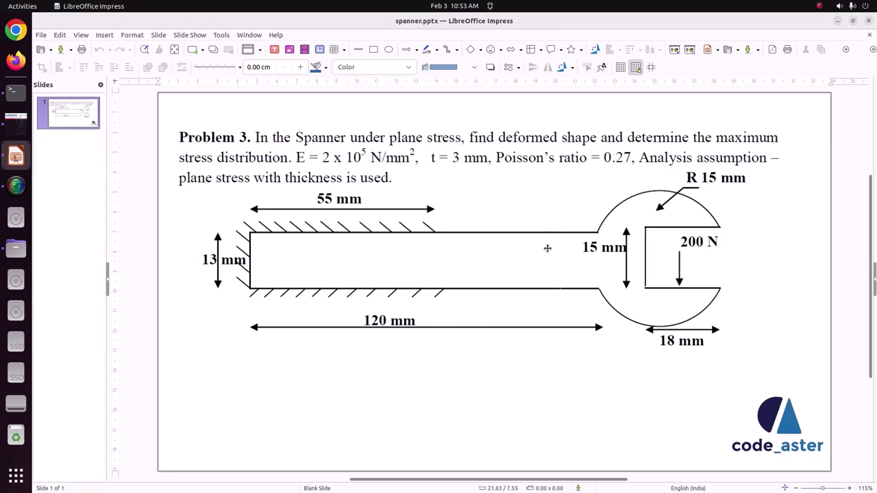
pyautogui.click(16, 116)
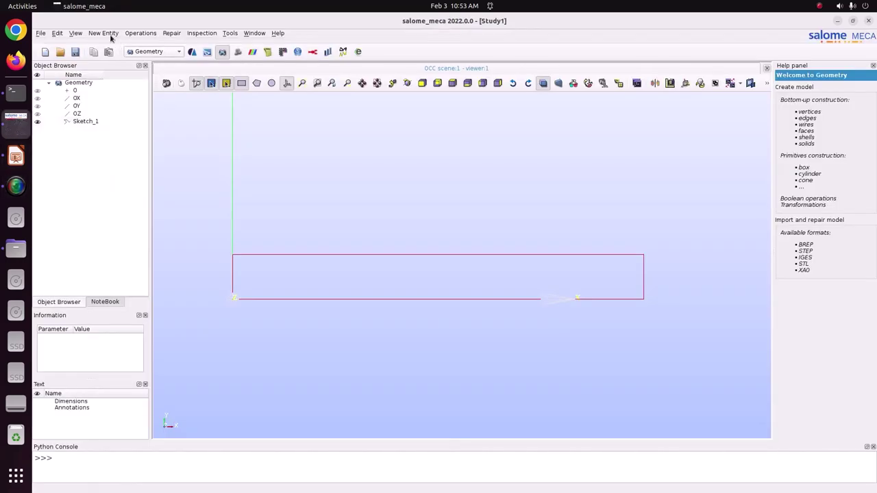
pyautogui.click(106, 33)
pyautogui.moveTo(118, 43)
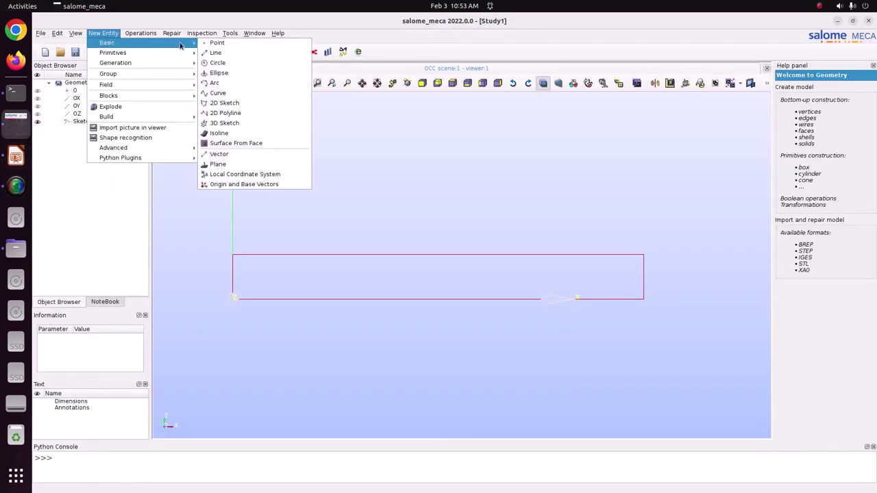
pyautogui.click(218, 64)
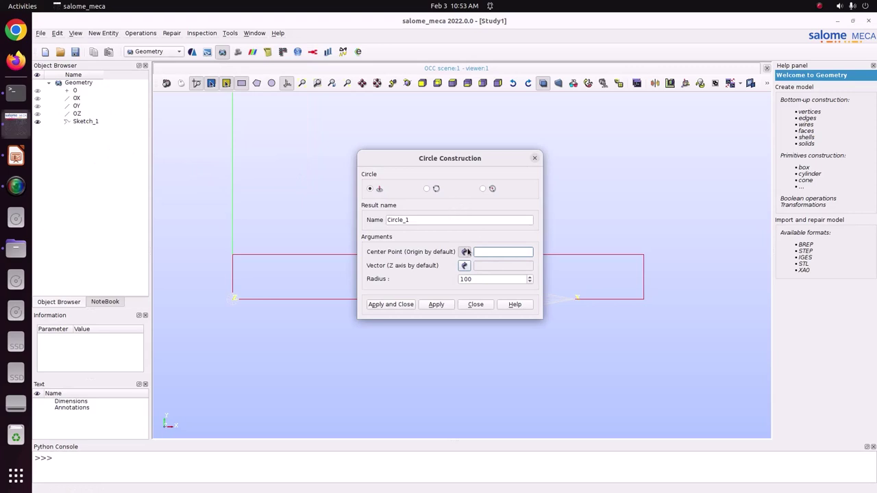
pyautogui.click(77, 92)
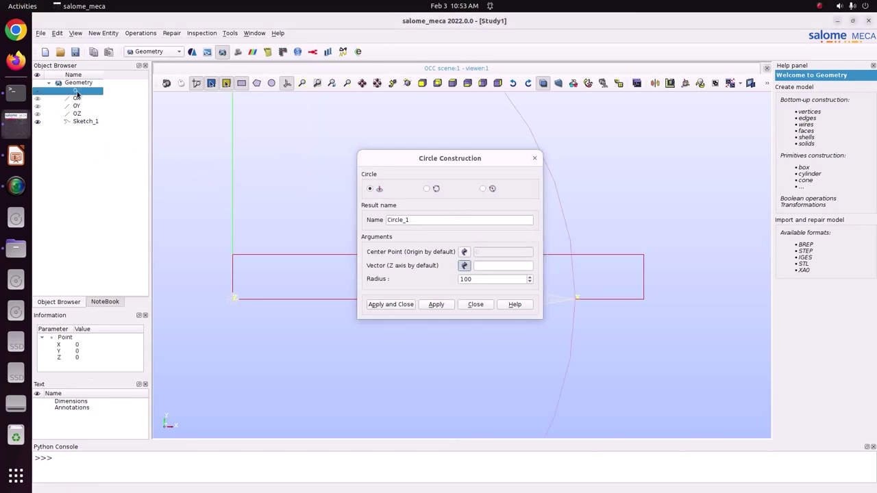
pyautogui.click(79, 114)
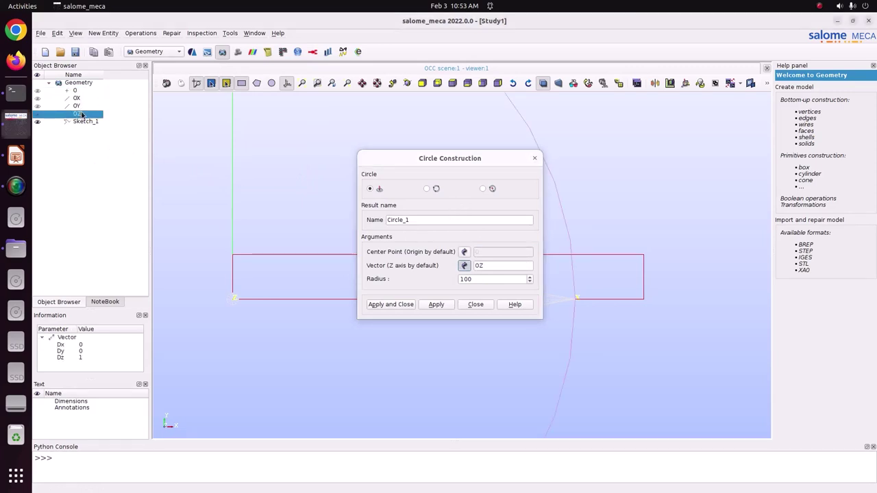
pyautogui.doubleClick(466, 279)
pyautogui.write('1')
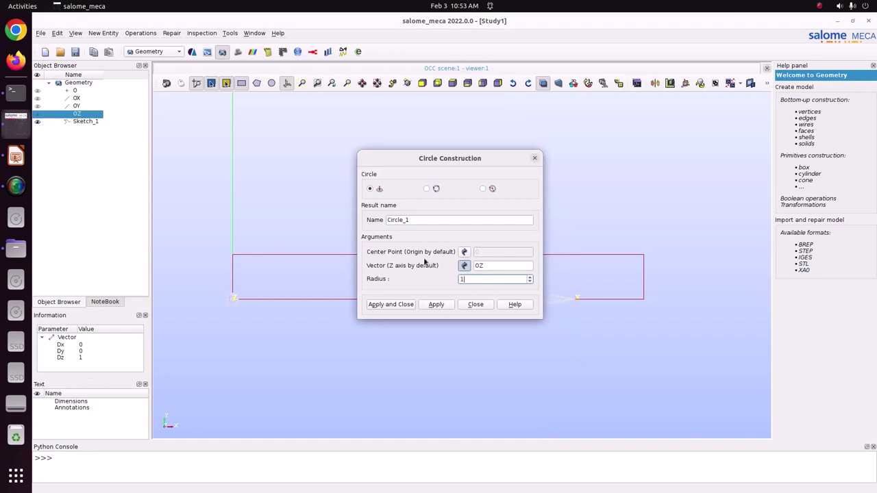
pyautogui.write('5')
pyautogui.moveTo(458, 164); pyautogui.dragTo(376, 141)
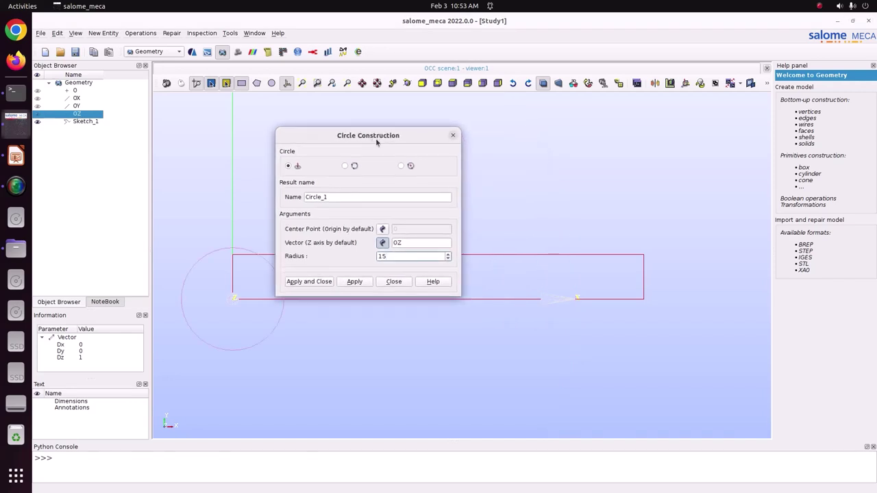
pyautogui.click(318, 284)
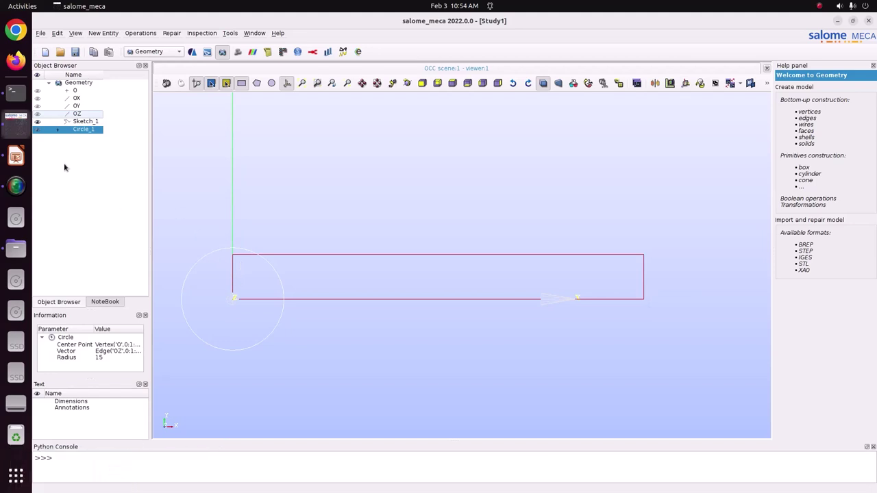
# Step: Create a translated copy of Circle_1 with Dy set to 6.5
pyautogui.click(140, 35)
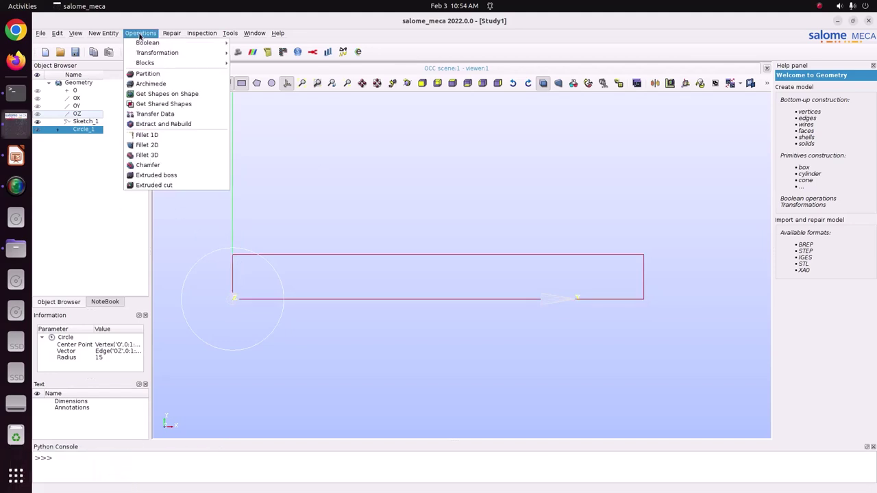
pyautogui.moveTo(117, 38)
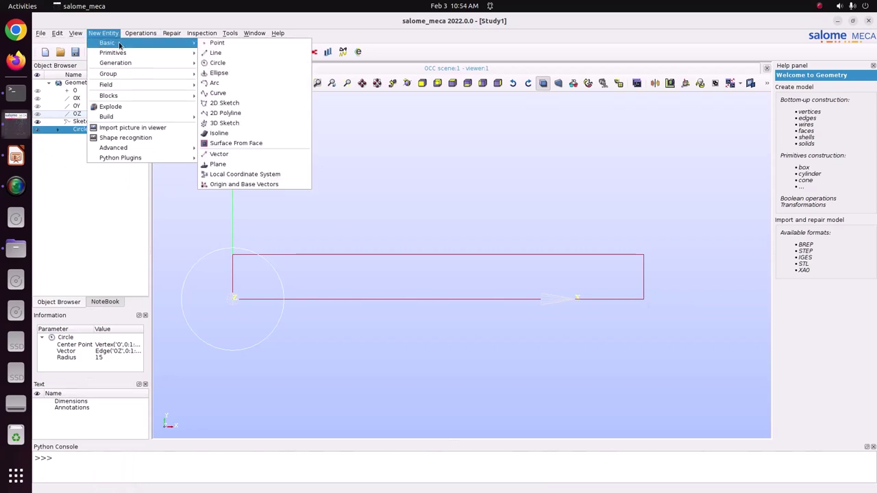
pyautogui.moveTo(180, 48)
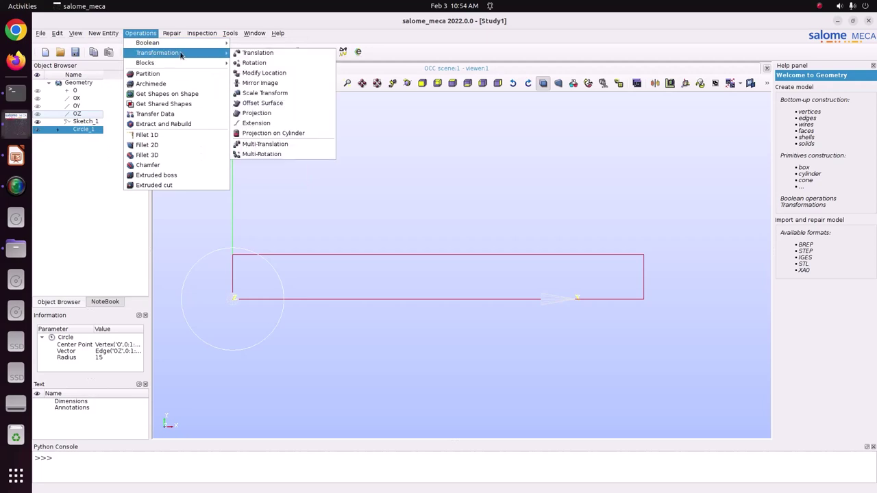
pyautogui.click(253, 60)
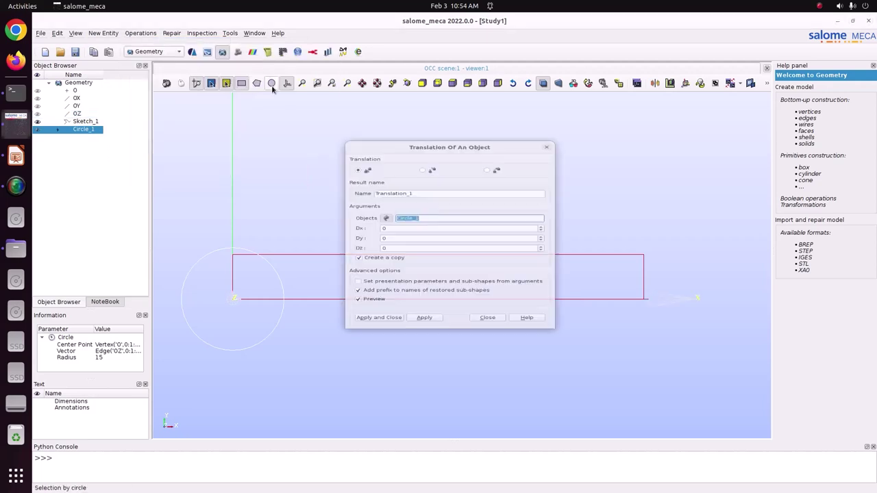
pyautogui.click(405, 239)
pyautogui.write('6.5')
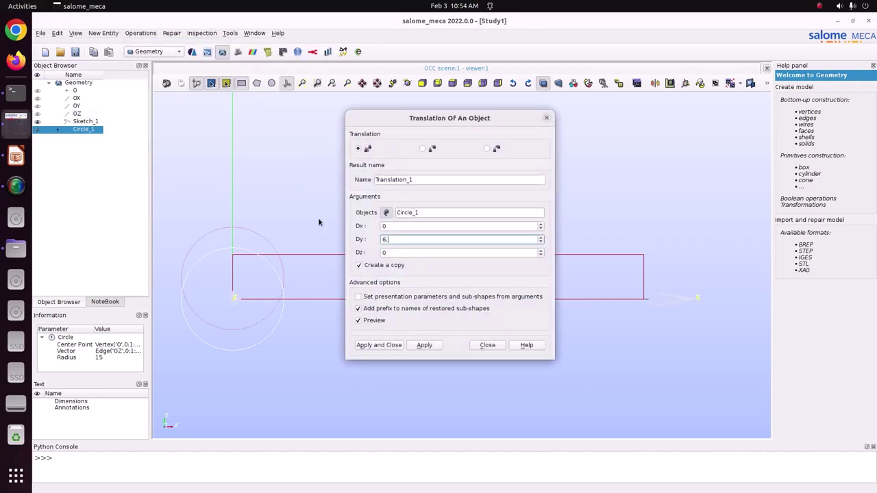
pyautogui.click(379, 345)
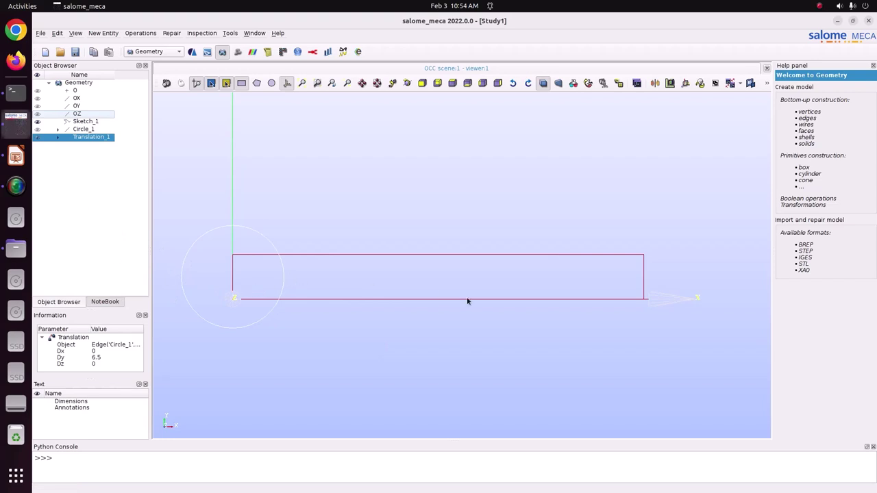
# Step: Set up a translated copy of Translation_1 with Dx 130 and Dy 0
pyautogui.click(107, 33)
pyautogui.moveTo(142, 33)
pyautogui.moveTo(157, 52)
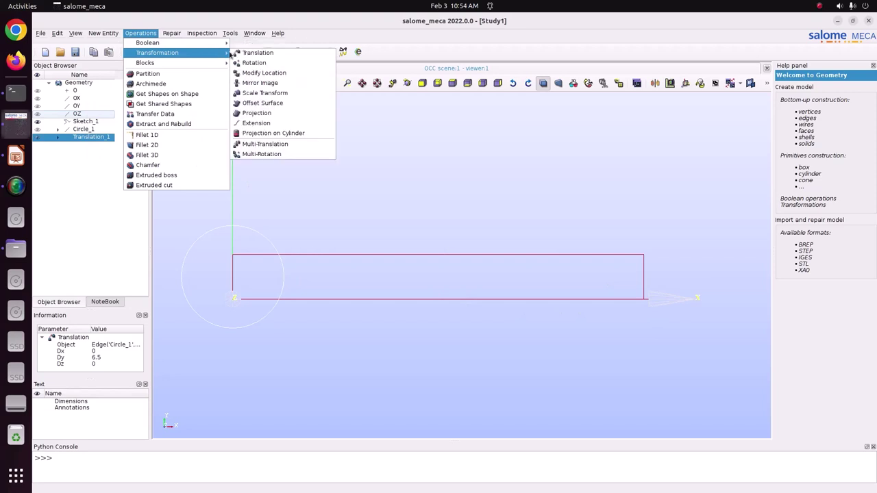
pyautogui.click(254, 52)
pyautogui.doubleClick(408, 239)
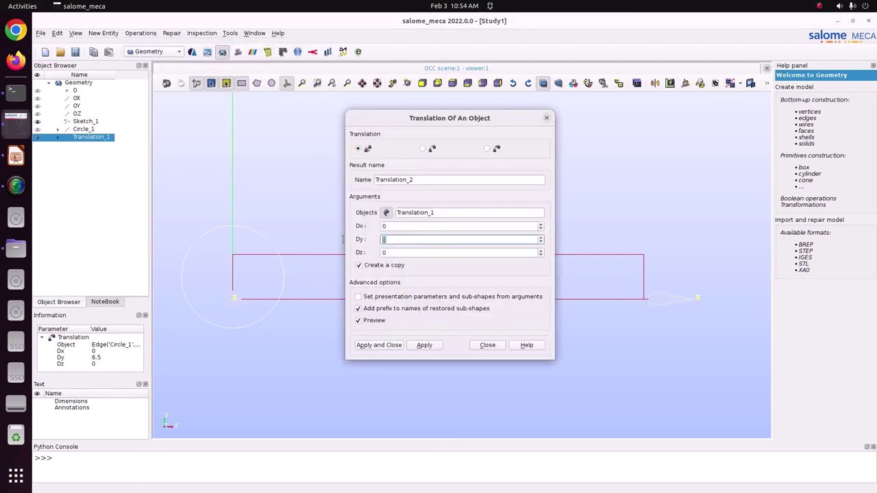
pyautogui.write('130')
pyautogui.doubleClick(403, 240)
pyautogui.press('BackSpace')
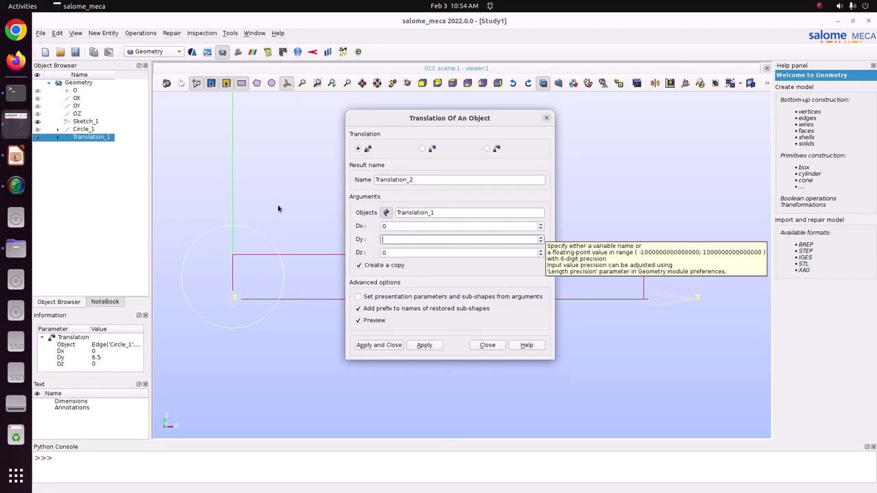
pyautogui.click(387, 227)
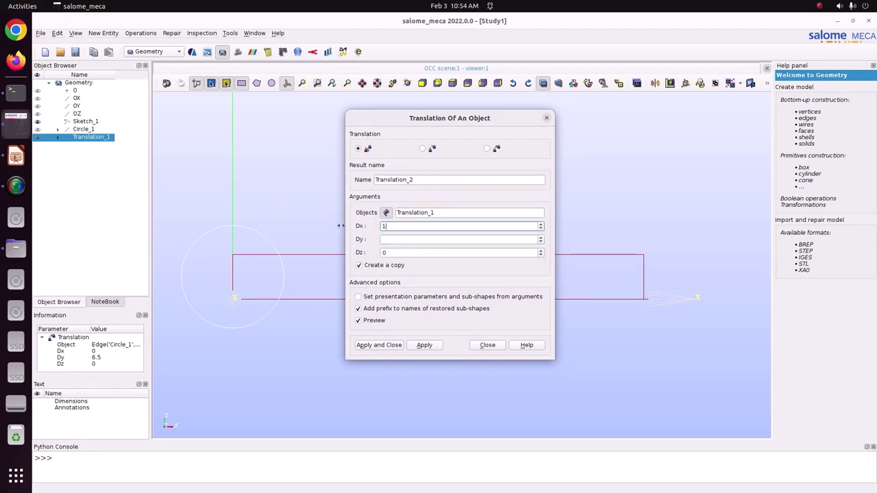
pyautogui.write('130')
pyautogui.click(408, 240)
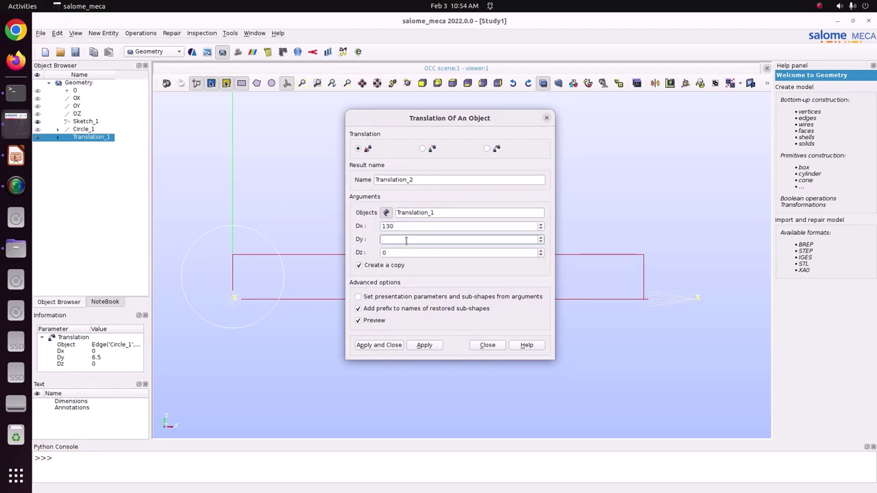
pyautogui.write('0')
# Step: Check the spanner drawing, try a Dx of 135, and create the copy of Translation_1 with Dx set to 130
pyautogui.click(16, 156)
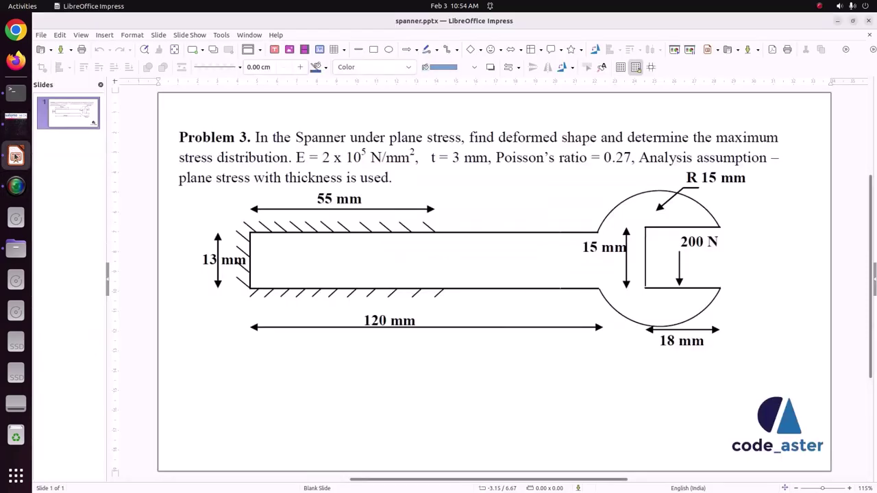
pyautogui.click(12, 140)
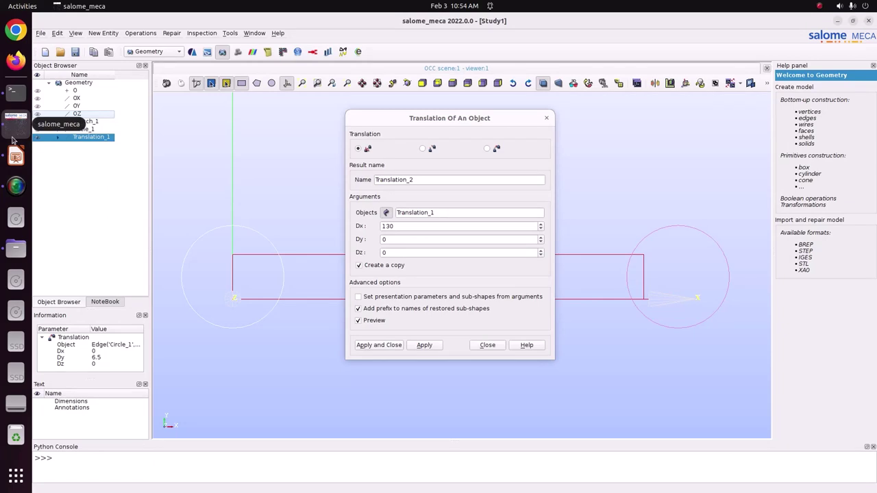
pyautogui.doubleClick(425, 227)
pyautogui.write('135')
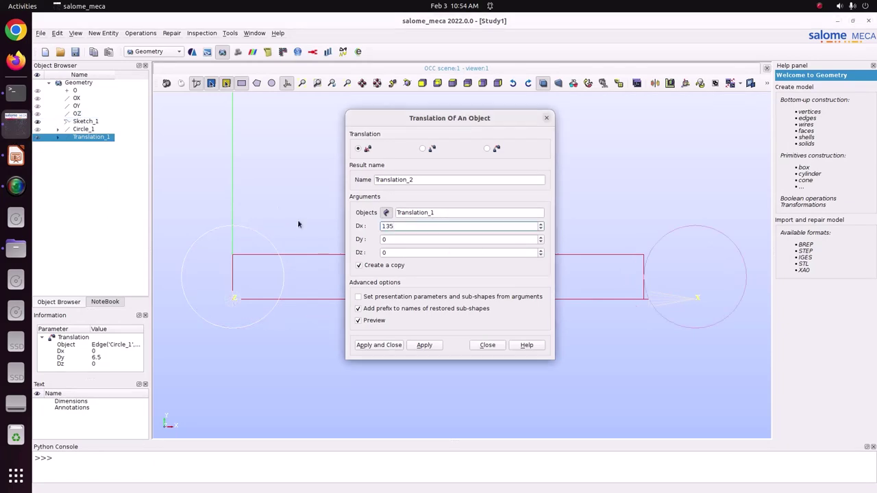
pyautogui.hotkey('ctrl', 'a')
pyautogui.write('130')
pyautogui.click(382, 345)
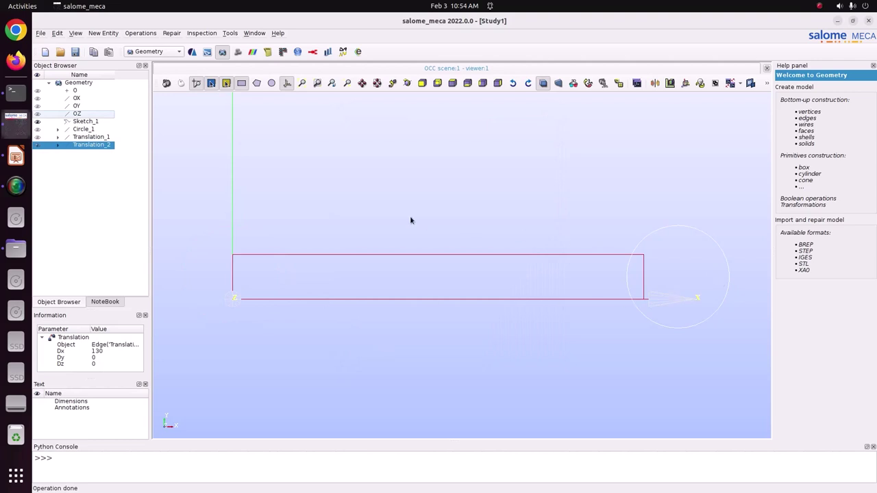
# Step: Check the jaw opening in the spanner drawing and create a 2D sketch rectangle from (0, 0) to (18, 15) in the global coordinate system
pyautogui.click(16, 156)
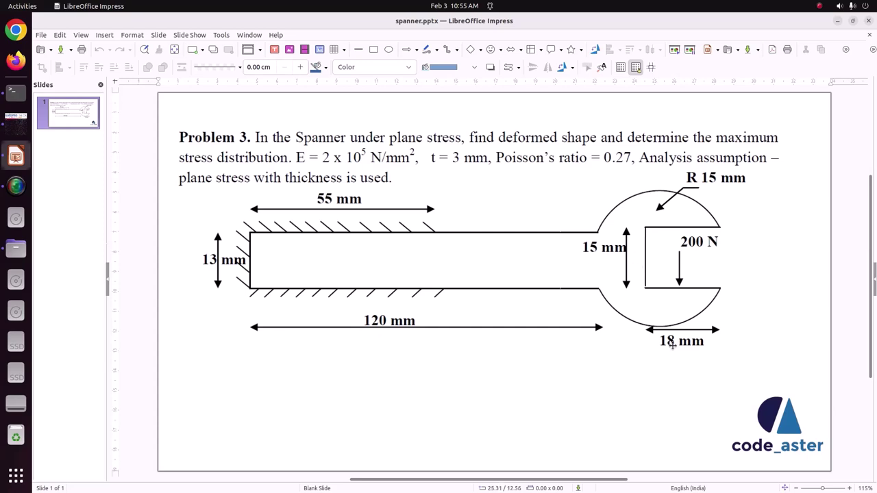
pyautogui.click(15, 116)
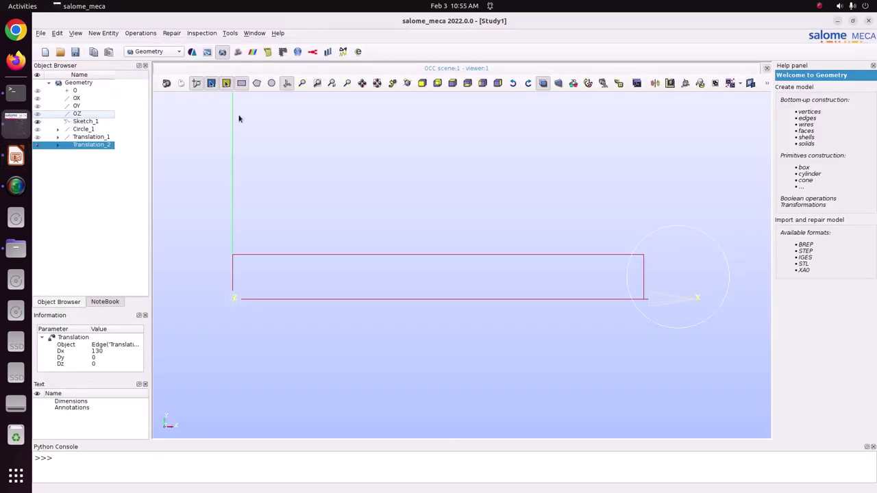
pyautogui.click(109, 33)
pyautogui.moveTo(193, 45)
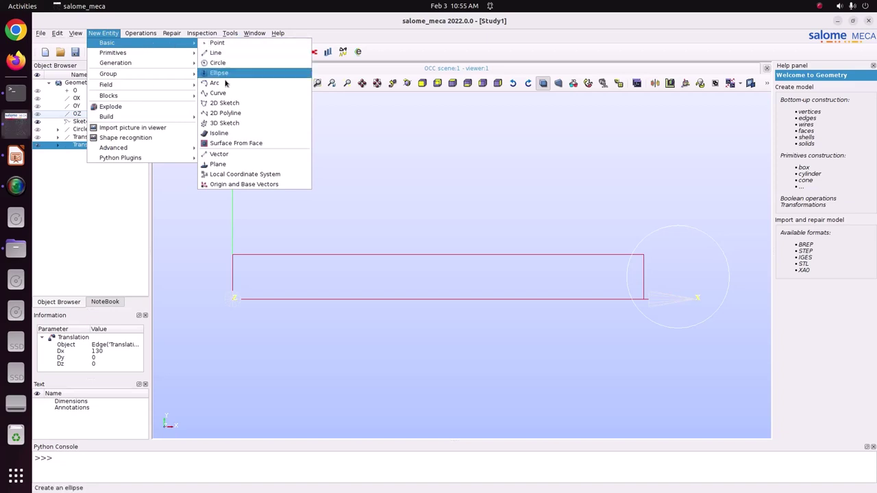
pyautogui.click(224, 102)
pyautogui.click(492, 177)
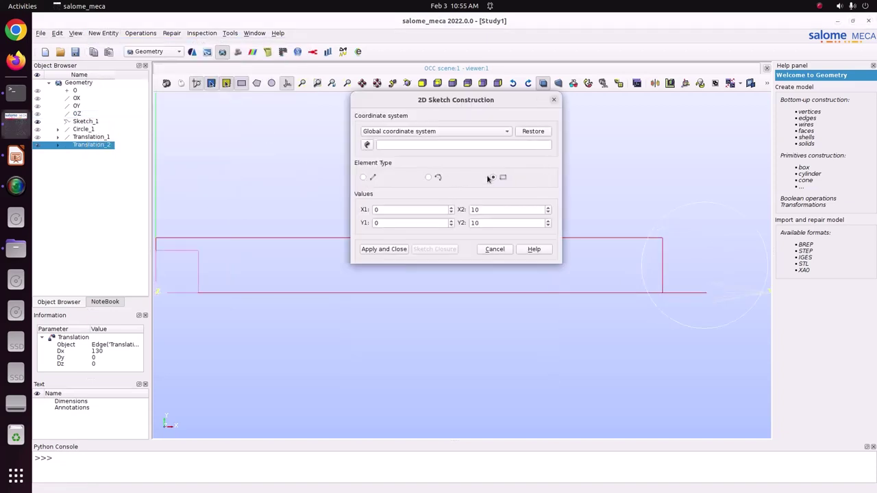
pyautogui.moveTo(493, 211); pyautogui.dragTo(392, 199)
pyautogui.click(9, 159)
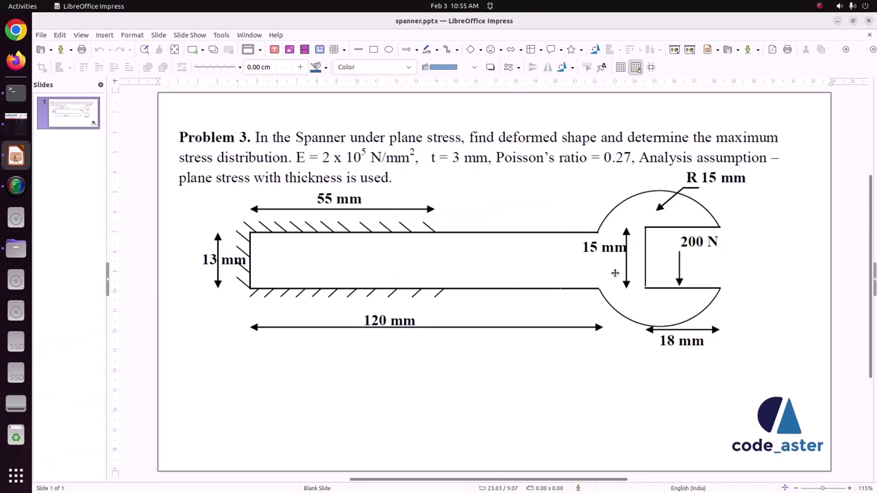
pyautogui.click(16, 115)
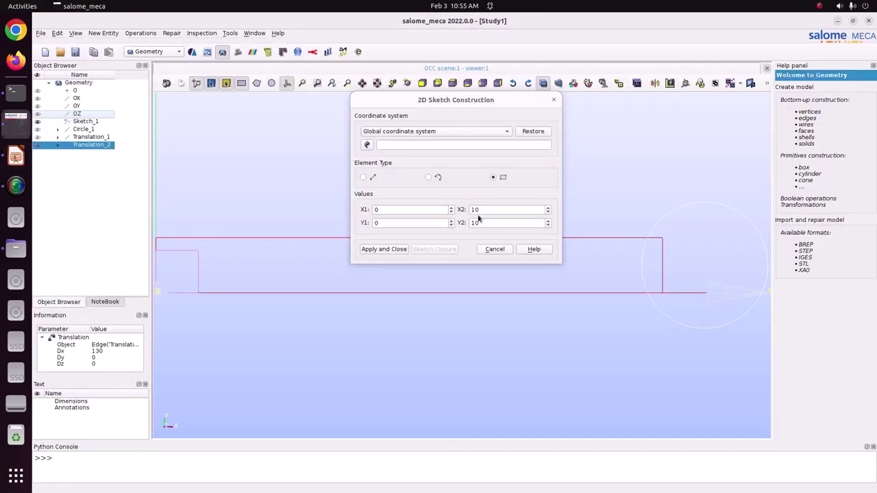
pyautogui.write('18')
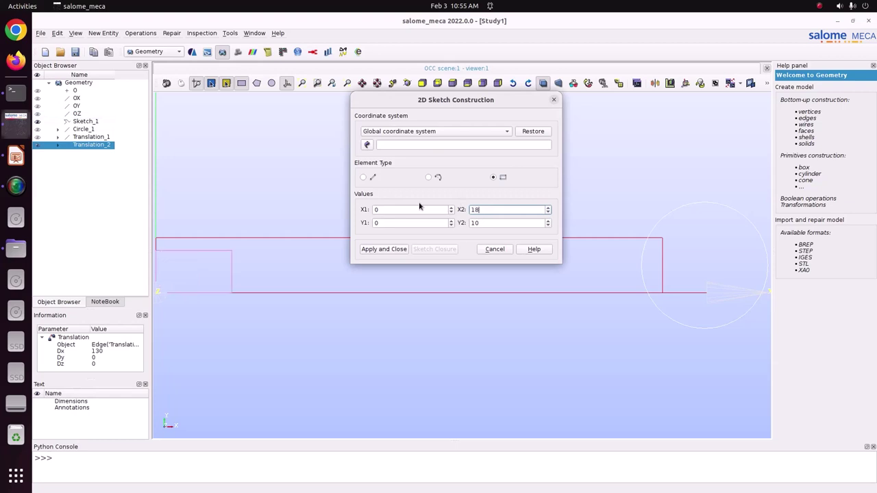
pyautogui.press('Tab')
pyautogui.write('15')
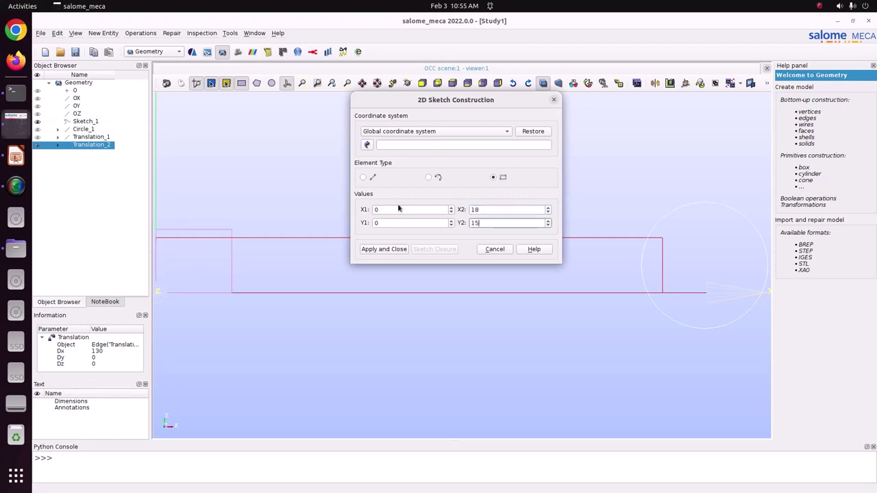
pyautogui.click(381, 249)
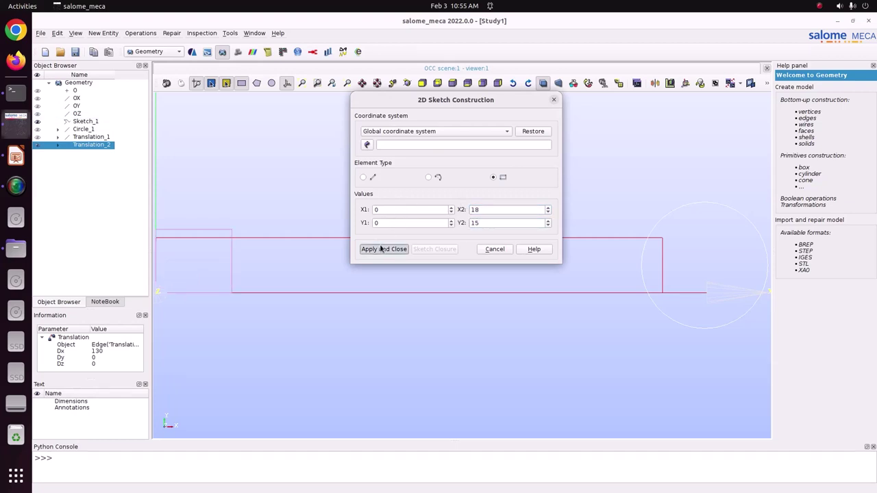
# Step: Set up a translated copy with Dx 145 and Dy 0, choosing Sketch_2 as the object in place of Translation_2
pyautogui.scroll(-1, 400, 255)
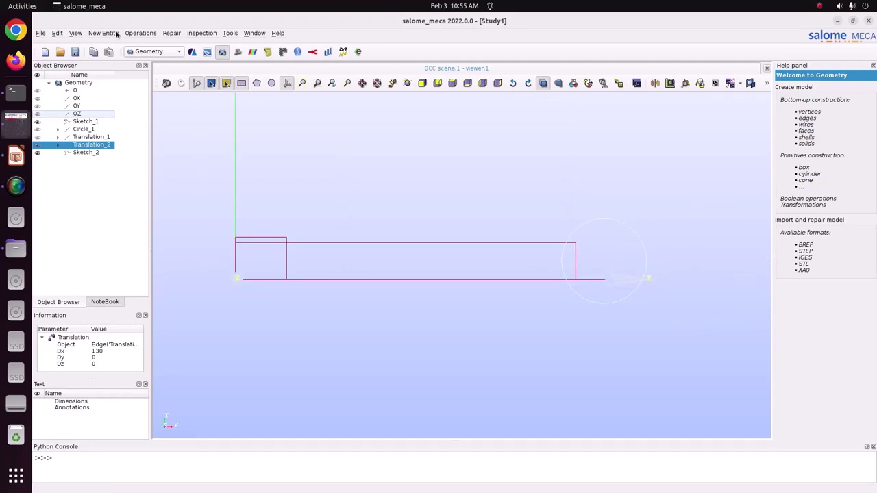
pyautogui.click(139, 33)
pyautogui.moveTo(168, 58)
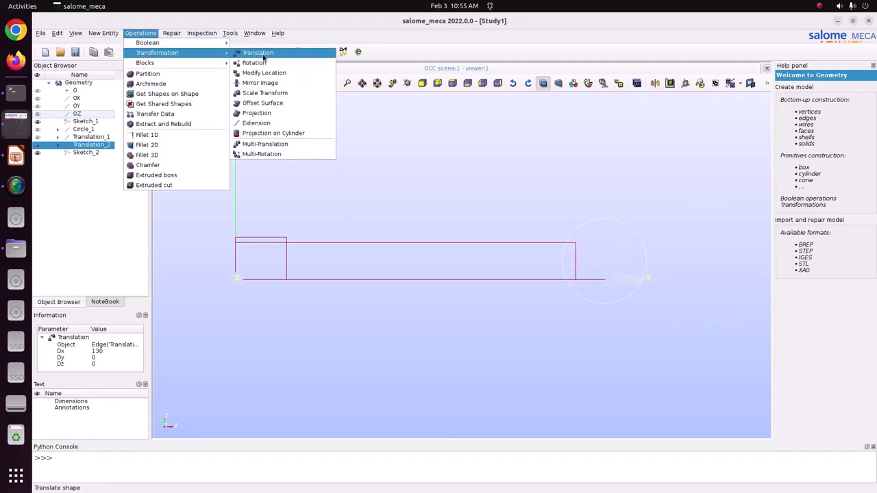
pyautogui.click(264, 57)
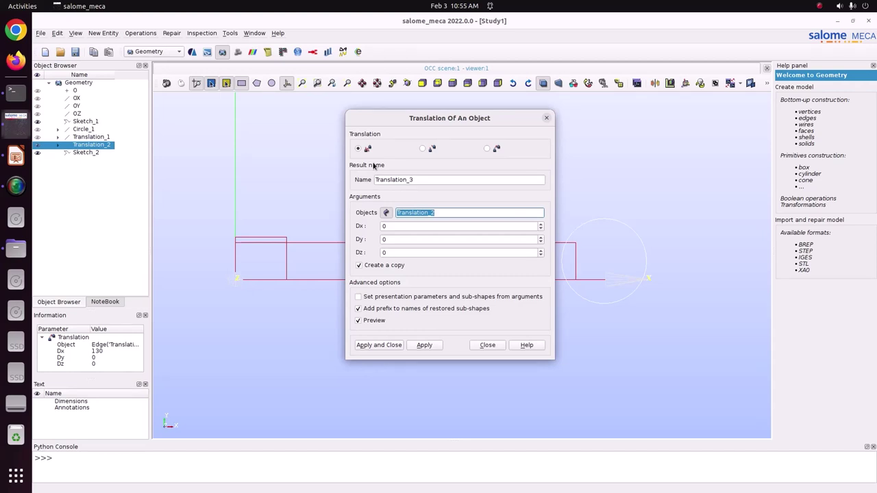
pyautogui.click(394, 227)
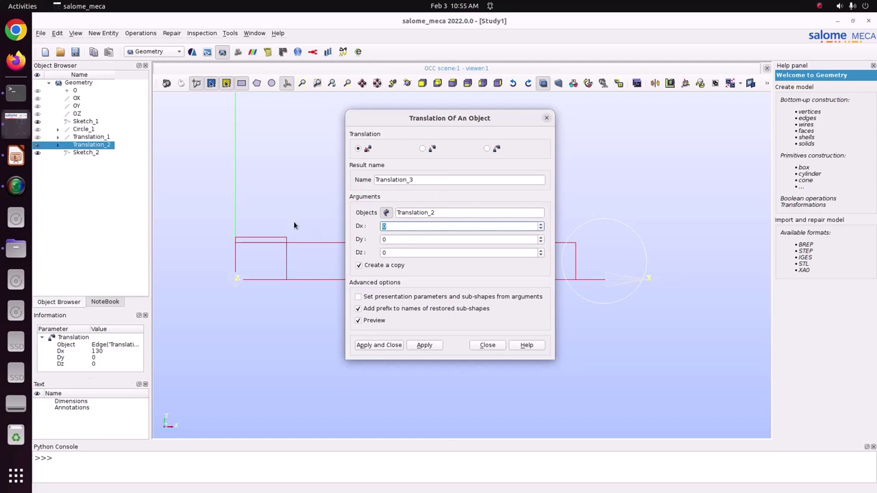
pyautogui.write('145')
pyautogui.click(405, 241)
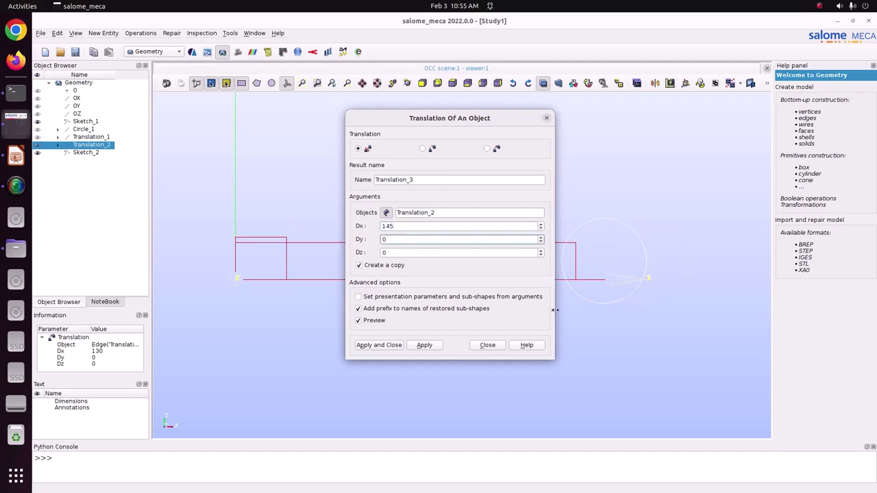
pyautogui.scroll(-5, 604, 310)
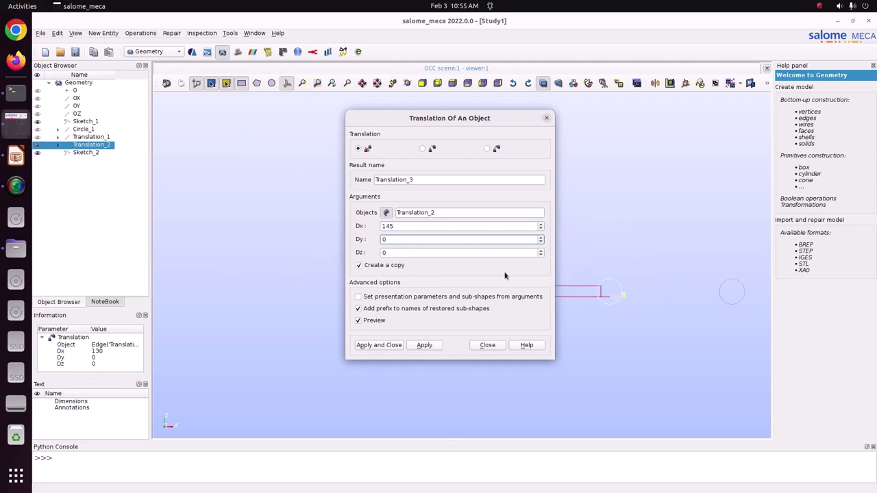
pyautogui.click(98, 153)
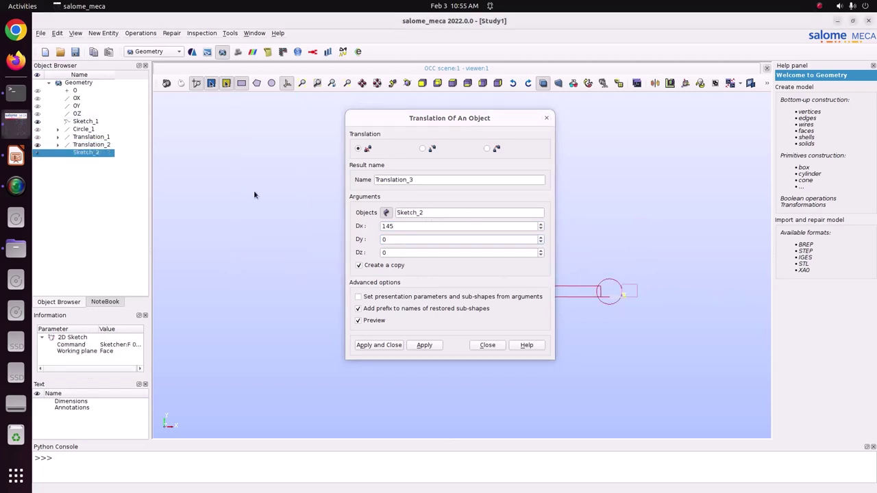
# Step: Try Dx values of 135, 130 and 125 for the Sketch_2 copy and compare its preview with the head circle
pyautogui.doubleClick(400, 225)
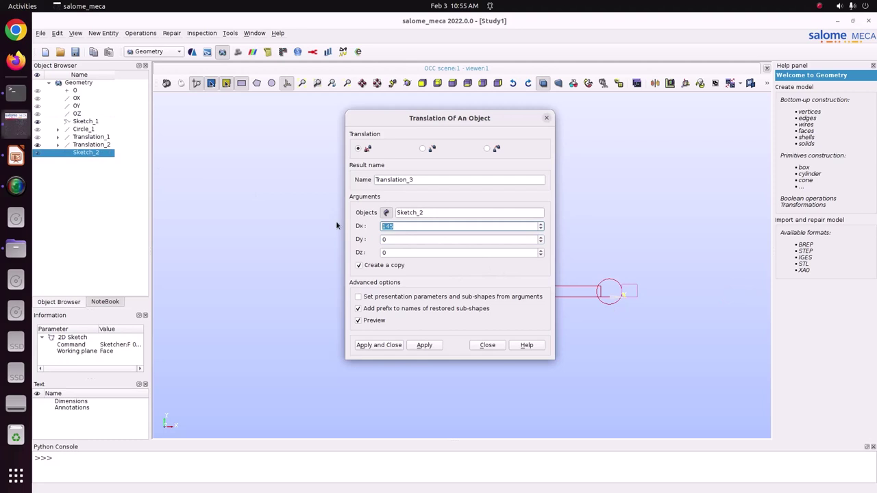
pyautogui.write('135')
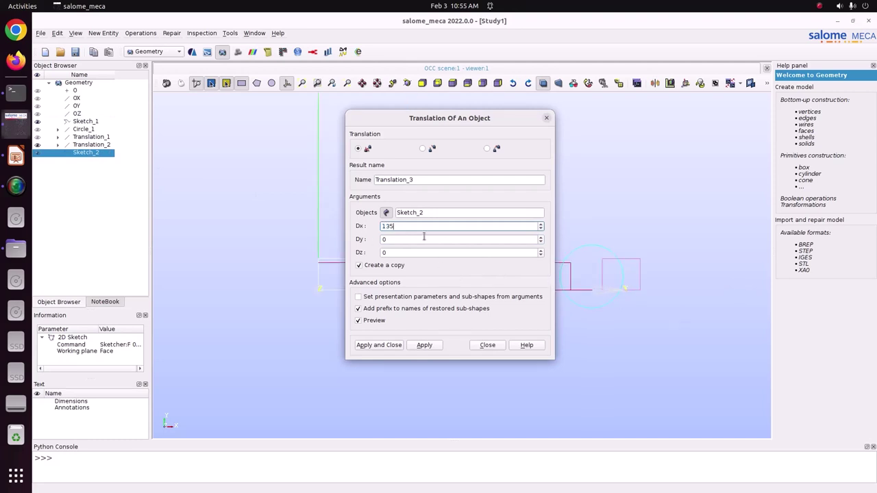
pyautogui.hotkey('ctrl', 'a')
pyautogui.write('130')
pyautogui.scroll(2, 612, 296)
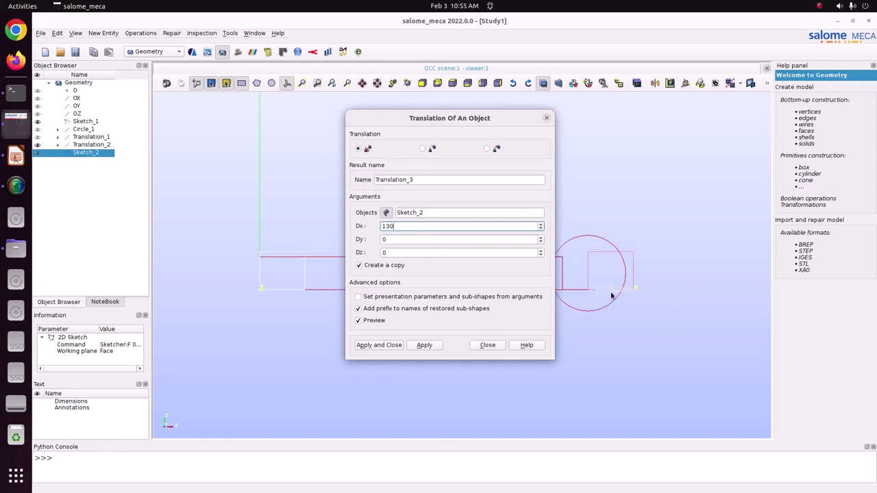
pyautogui.moveTo(397, 227); pyautogui.dragTo(359, 218)
pyautogui.write('125')
pyautogui.scroll(5, 635, 289)
pyautogui.scroll(-1, 598, 273)
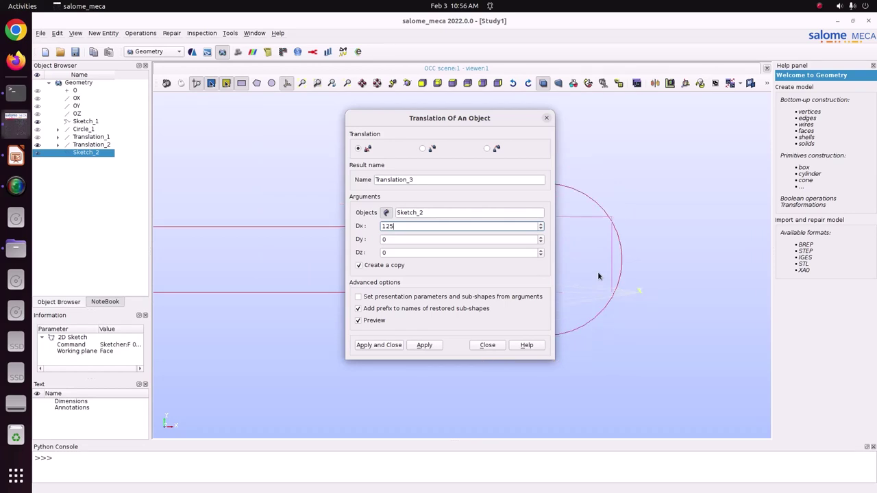
pyautogui.scroll(1, 598, 277)
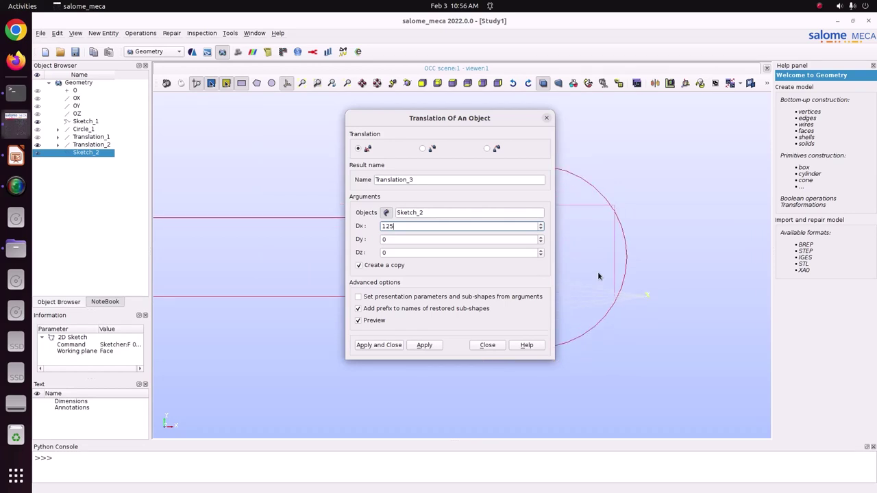
pyautogui.scroll(-1, 598, 276)
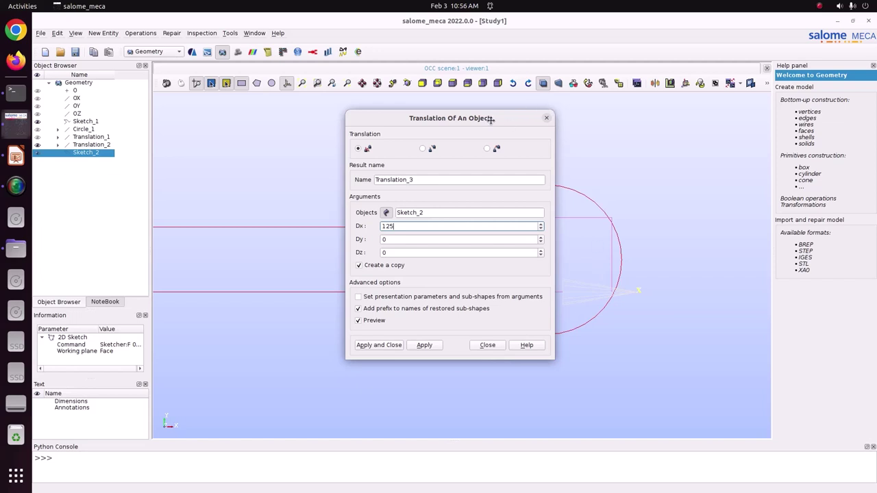
# Step: Move the translation dialog clear of the spanner head and create the copy of Sketch_2 with Dx set to 130
pyautogui.moveTo(490, 120); pyautogui.dragTo(419, 108)
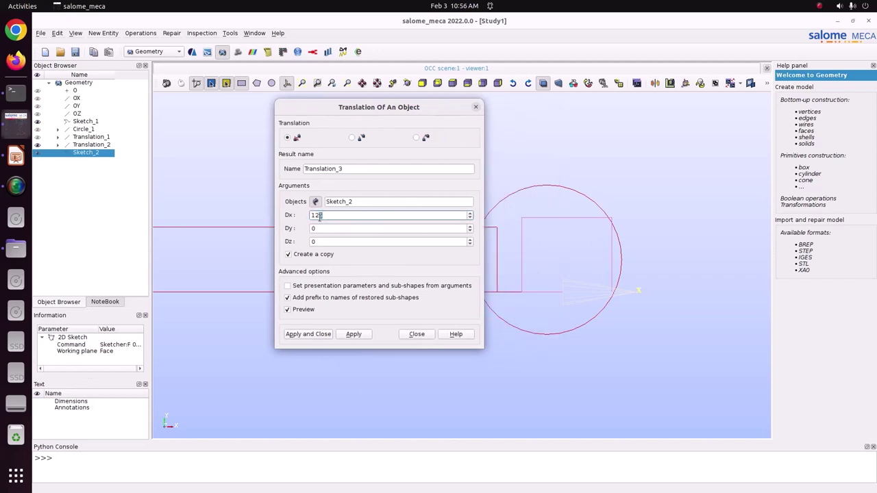
pyautogui.write('5')
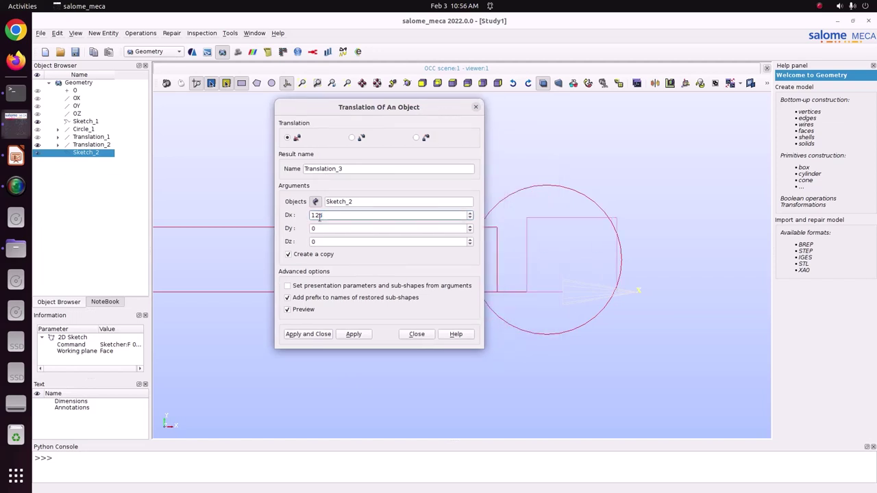
pyautogui.moveTo(328, 219); pyautogui.dragTo(295, 219)
pyautogui.write('130')
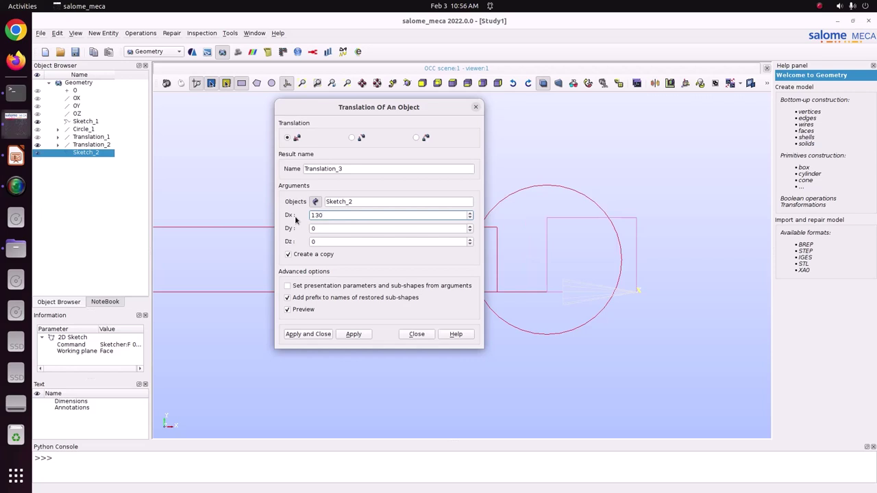
pyautogui.click(306, 336)
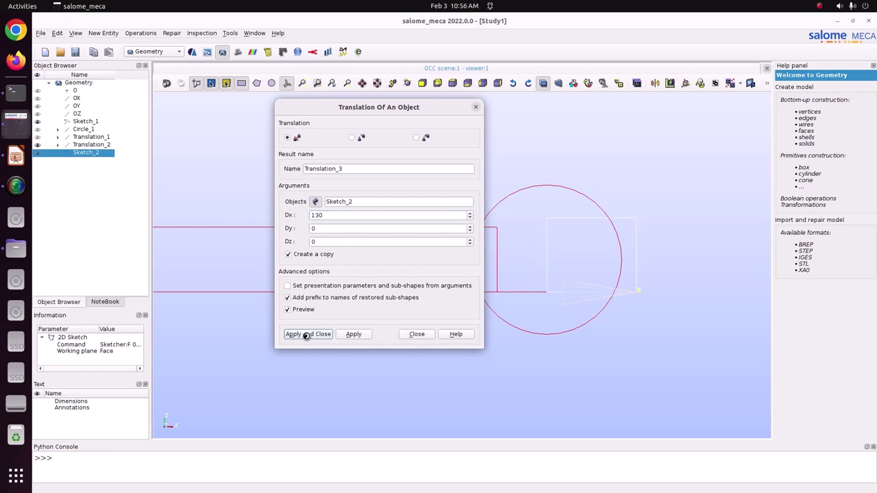
# Step: Create a planar face from the translated jaw rectangle, Translation_3
pyautogui.scroll(-4, 468, 289)
pyautogui.scroll(2, 344, 281)
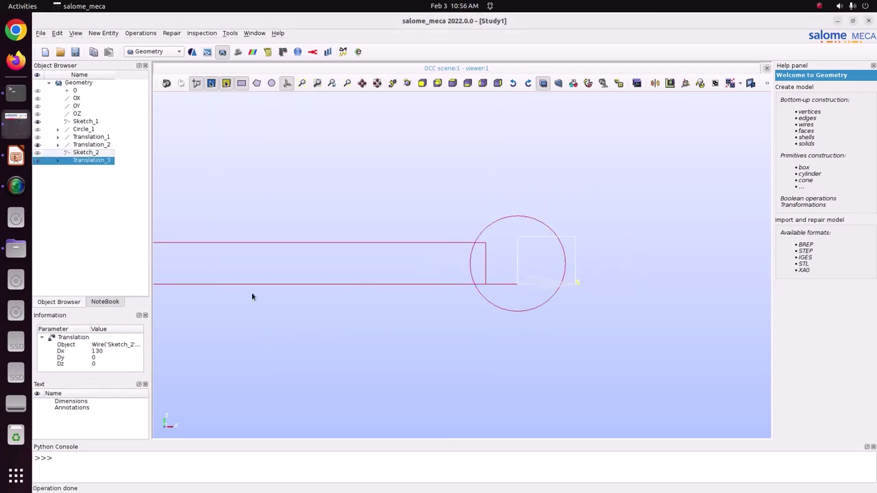
pyautogui.click(89, 161)
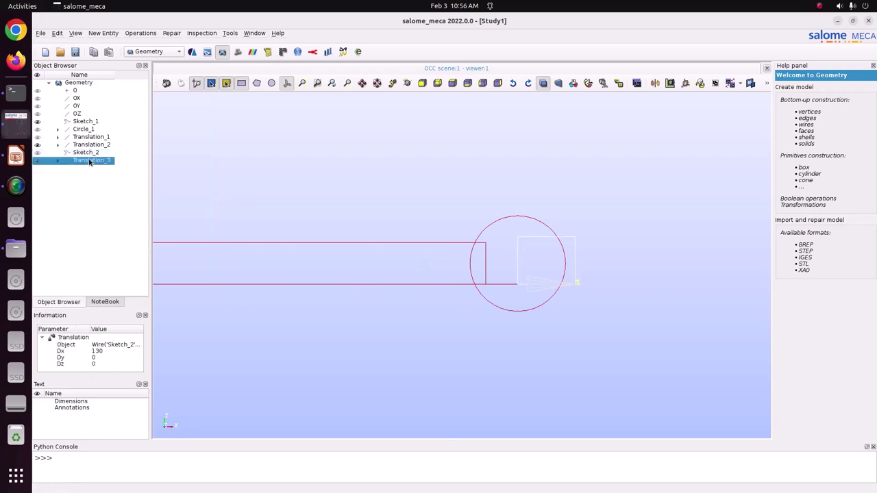
pyautogui.click(103, 33)
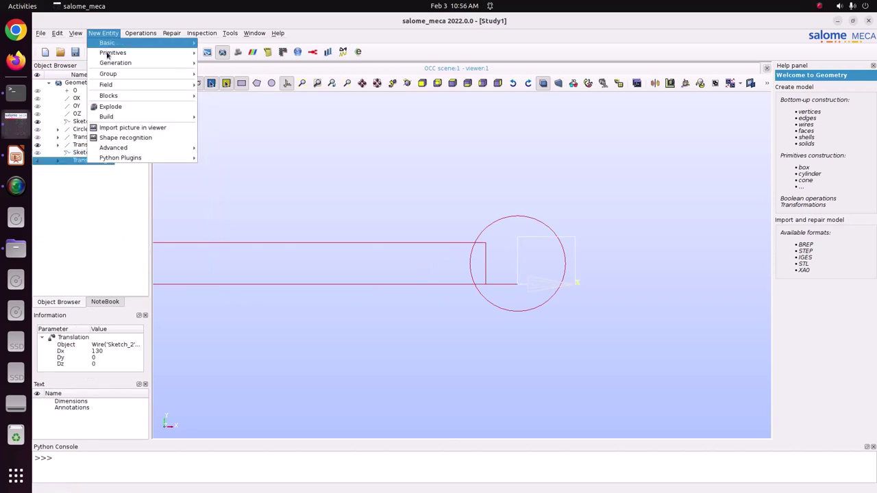
pyautogui.moveTo(124, 118)
pyautogui.click(227, 140)
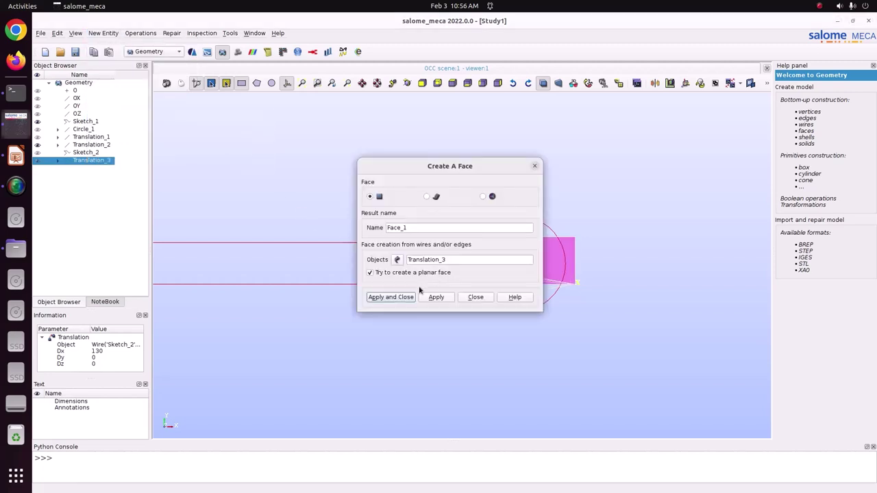
pyautogui.click(390, 298)
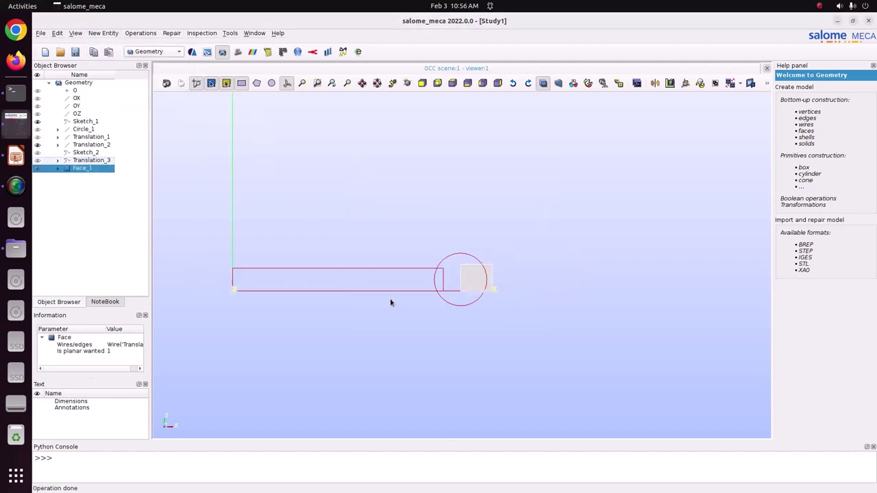
# Step: Create a planar face from the handle rectangle, Sketch_1
pyautogui.click(82, 122)
pyautogui.click(113, 34)
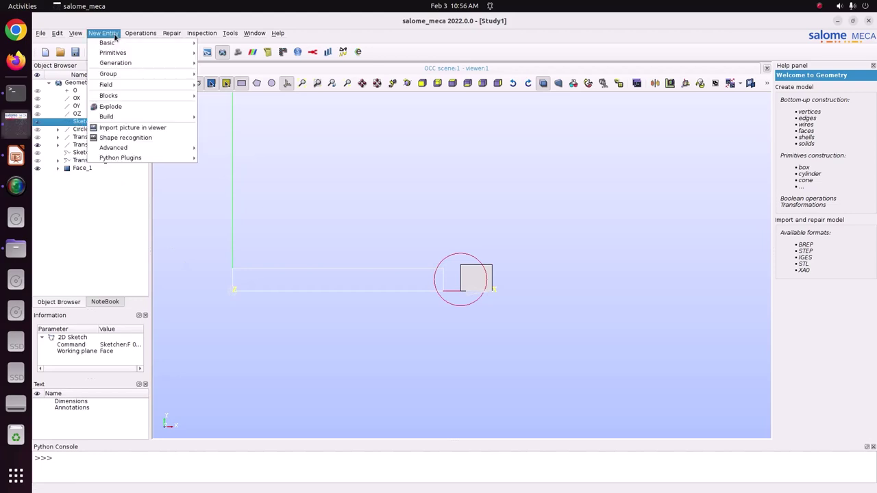
pyautogui.moveTo(109, 86)
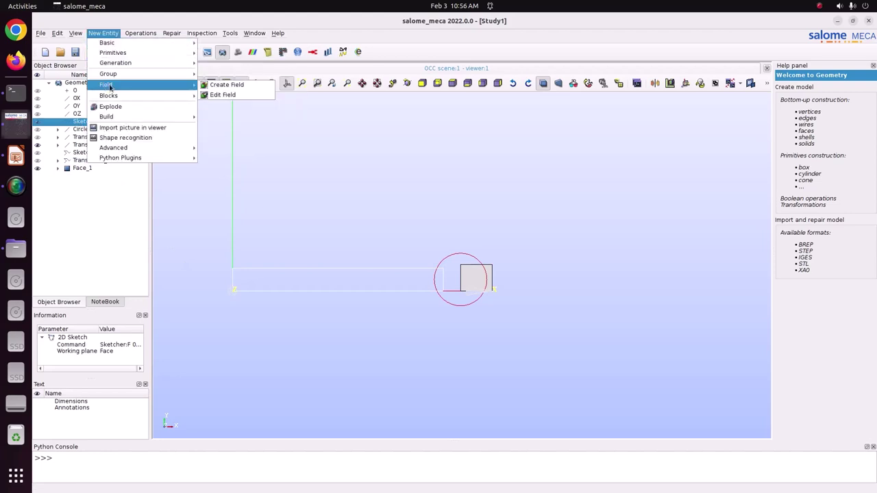
pyautogui.moveTo(113, 117)
pyautogui.click(218, 136)
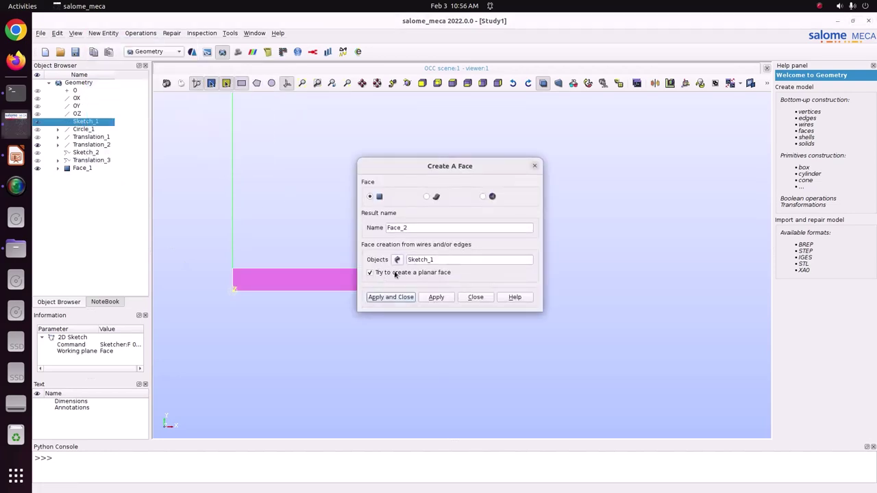
pyautogui.click(390, 296)
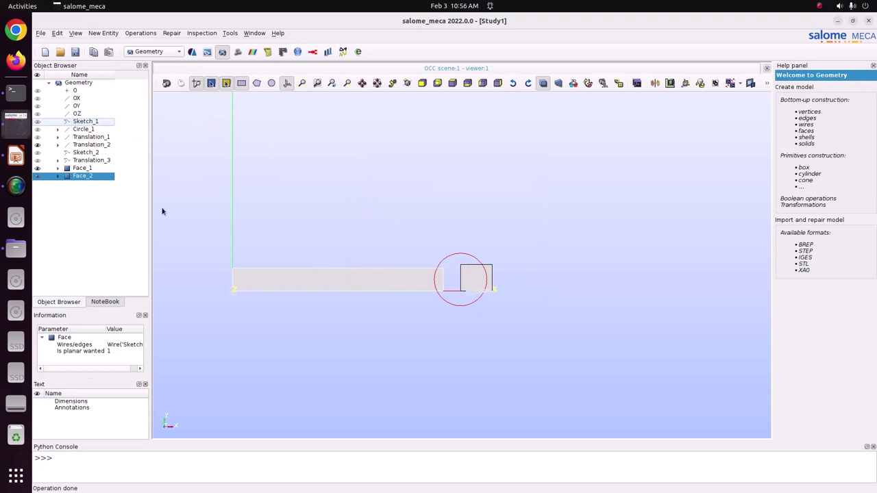
# Step: Create a planar face from the spanner's head circle, Translation_2
pyautogui.click(81, 161)
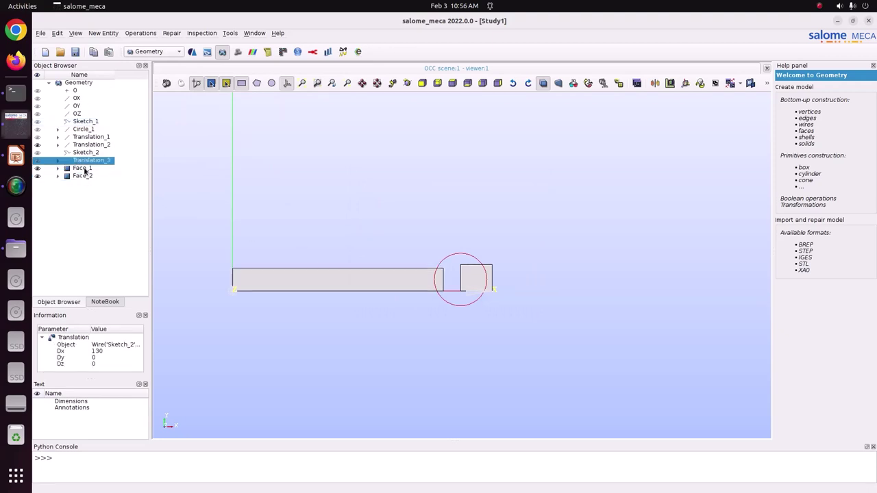
pyautogui.click(81, 168)
pyautogui.click(77, 154)
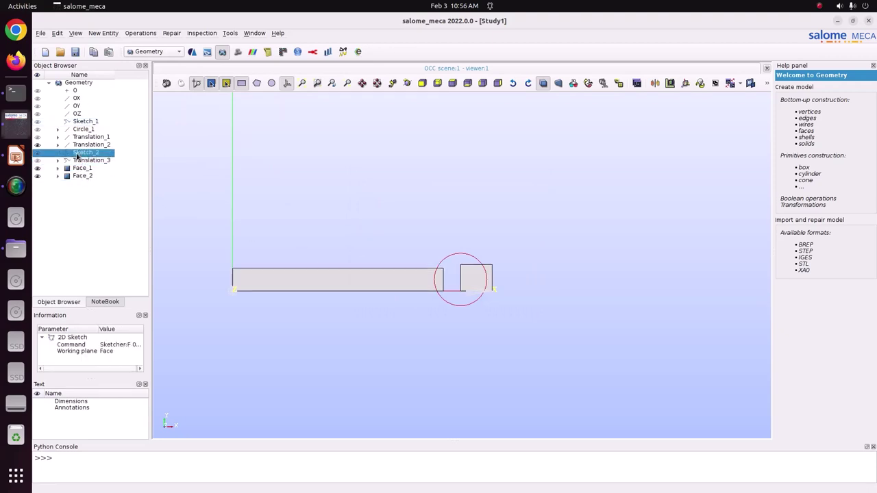
pyautogui.click(85, 161)
pyautogui.scroll(3, 390, 303)
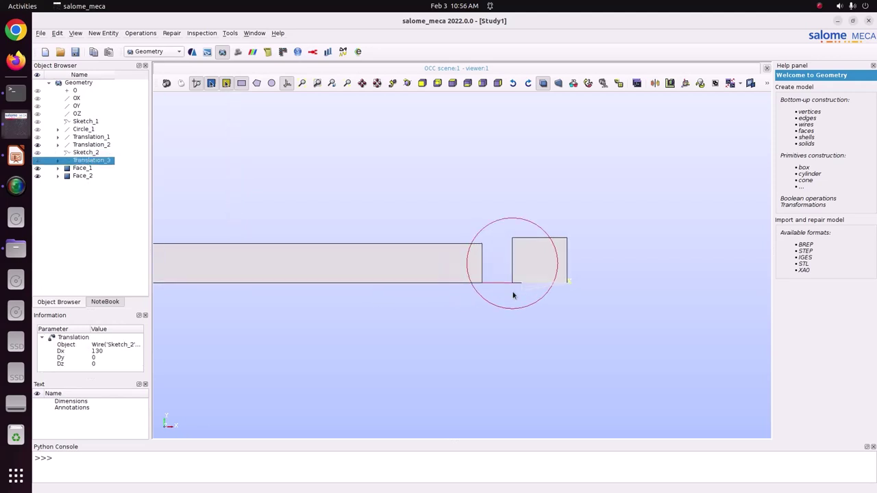
pyautogui.click(523, 315)
pyautogui.click(520, 307)
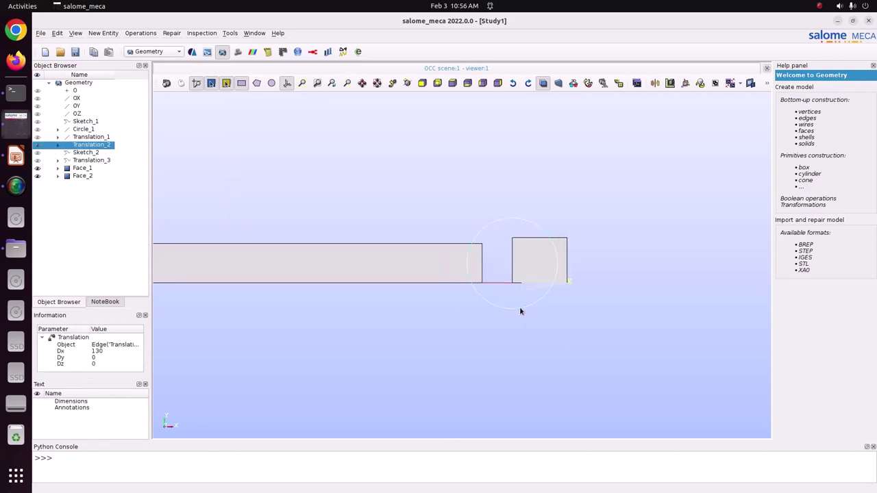
pyautogui.click(110, 34)
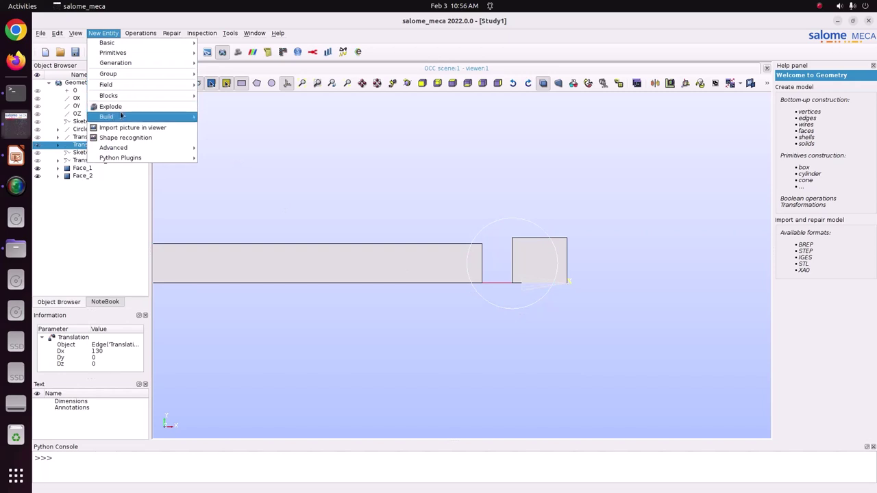
pyautogui.moveTo(123, 116)
pyautogui.click(241, 141)
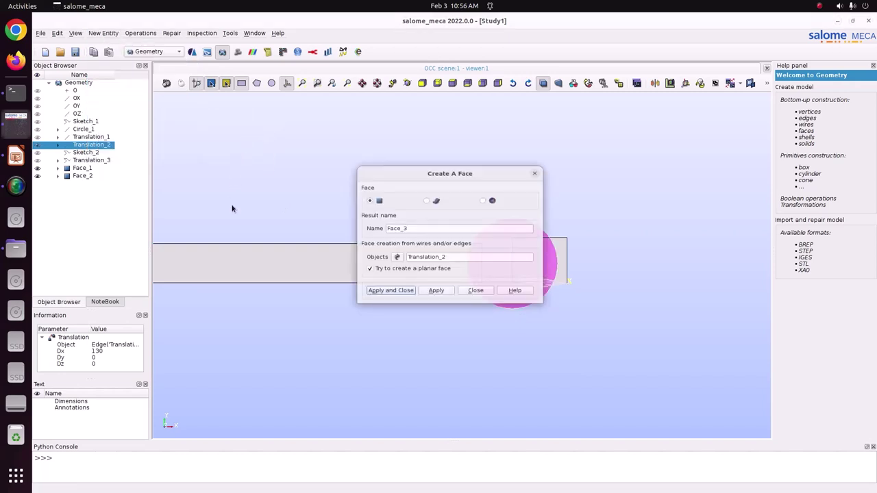
pyautogui.click(392, 296)
pyautogui.scroll(-3, 321, 267)
pyautogui.scroll(3, 320, 270)
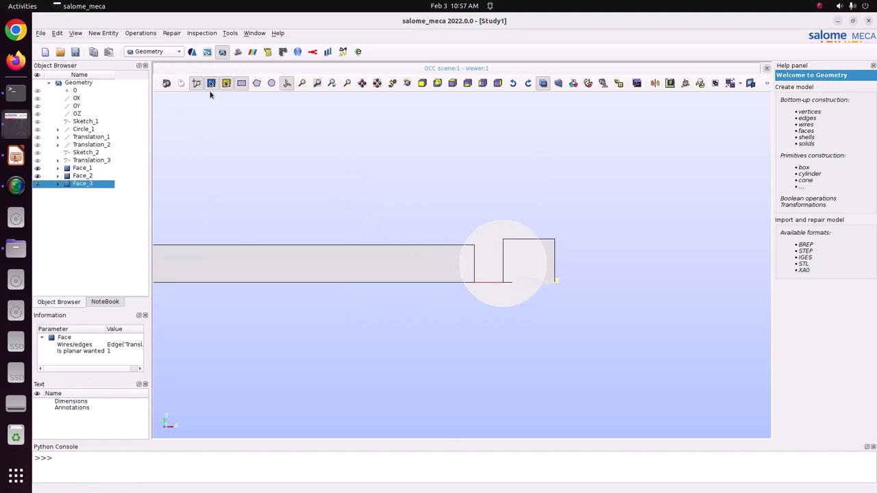
pyautogui.click(138, 36)
pyautogui.moveTo(149, 41)
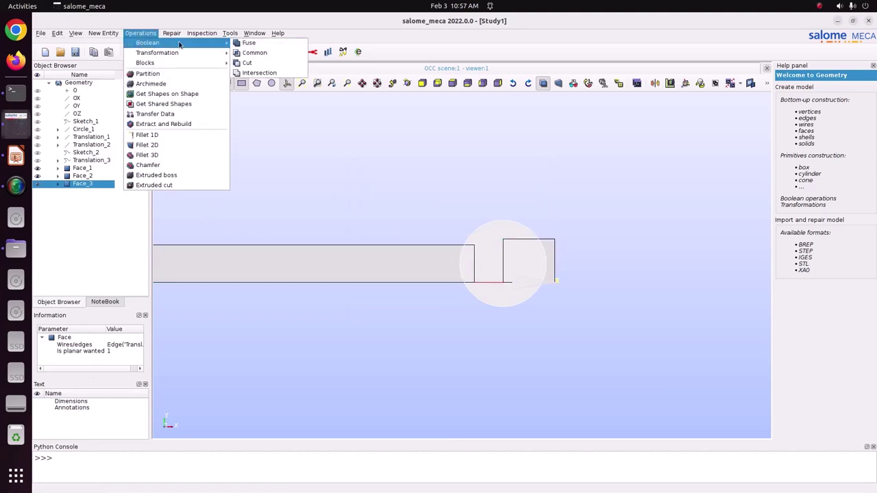
pyautogui.click(271, 53)
pyautogui.click(546, 155)
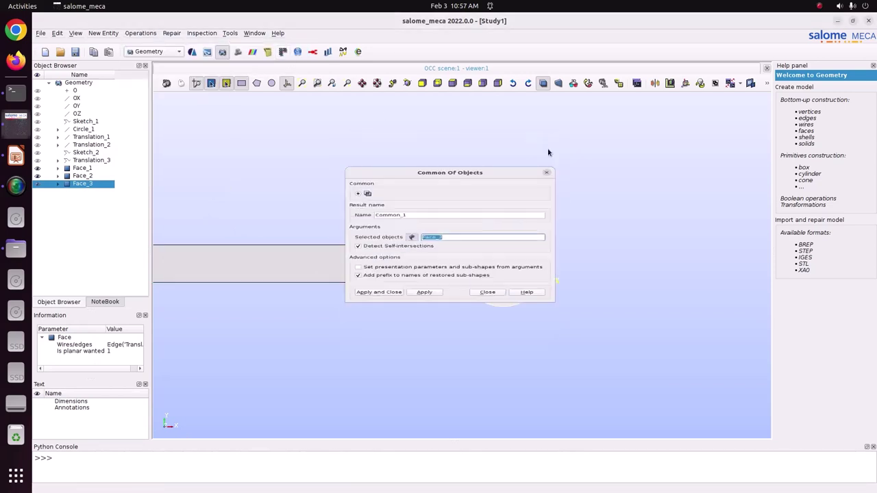
# Step: Fuse the handle face Face_2 with the head face Face_3, keeping self-intersection detection and extra-edge removal enabled
pyautogui.click(145, 33)
pyautogui.moveTo(153, 45)
pyautogui.click(253, 42)
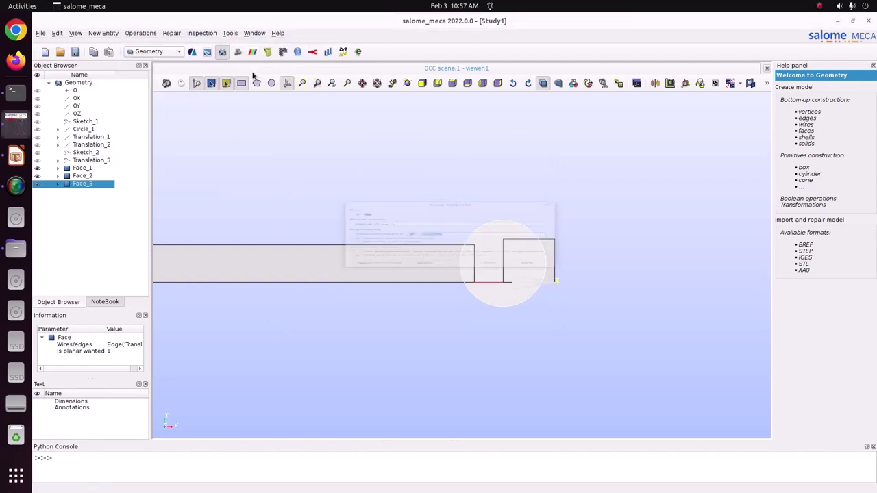
pyautogui.moveTo(491, 139); pyautogui.dragTo(702, 119)
pyautogui.click(331, 268)
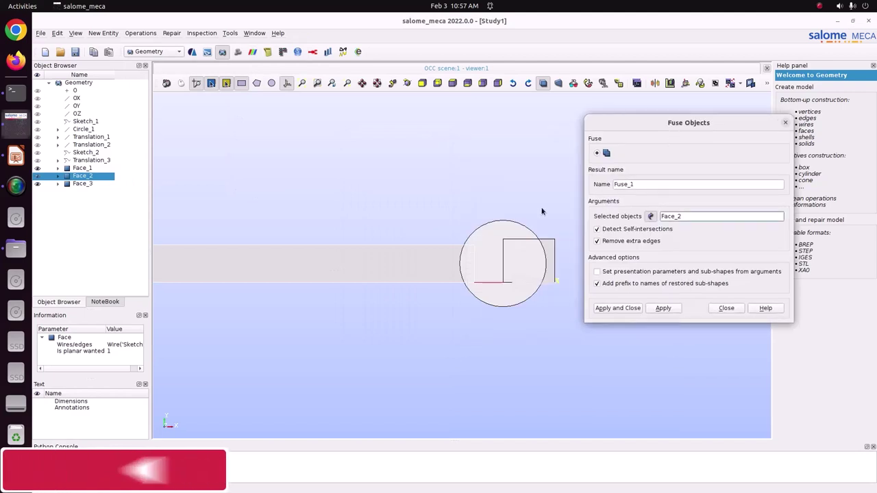
pyautogui.keyDown('shift'); pyautogui.click(489, 229); pyautogui.keyUp('shift')
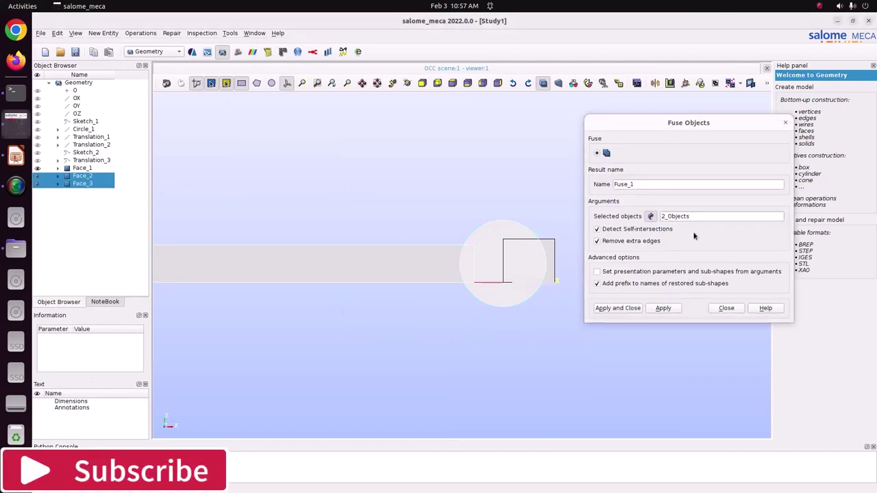
pyautogui.click(629, 308)
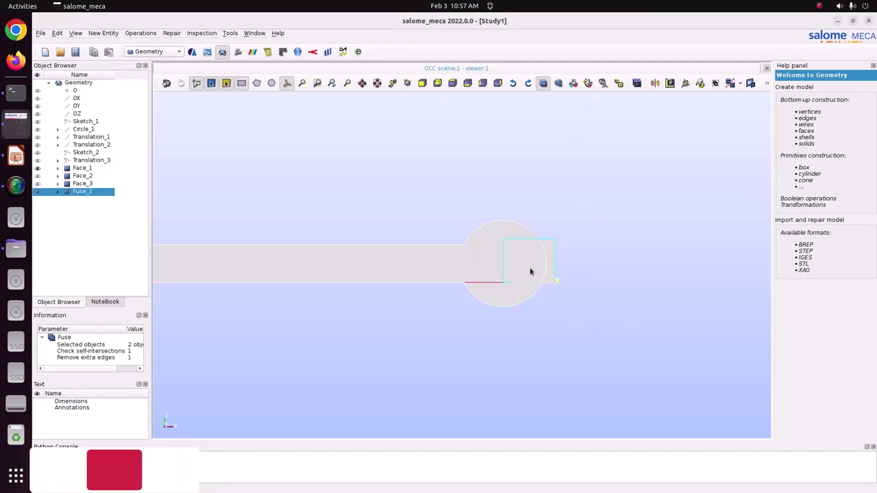
# Step: Cut the jaw opening by subtracting Face_1 as the tool object from the main object Fuse_1
pyautogui.click(148, 34)
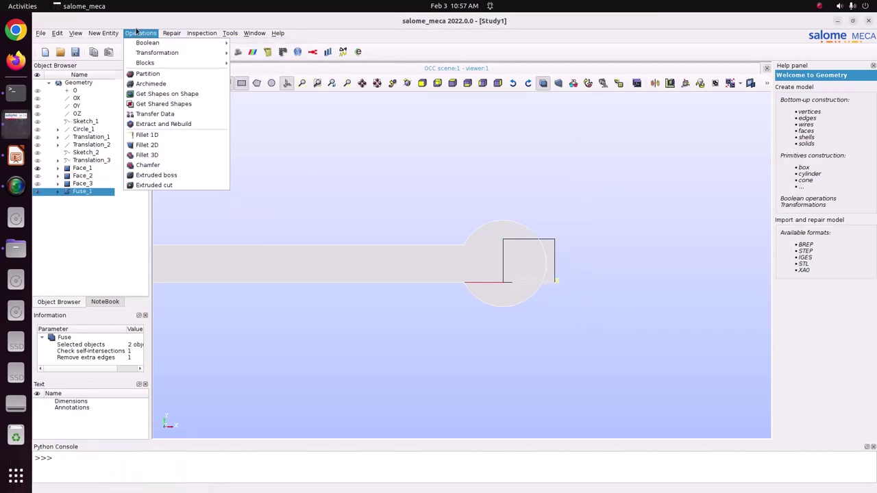
pyautogui.click(253, 66)
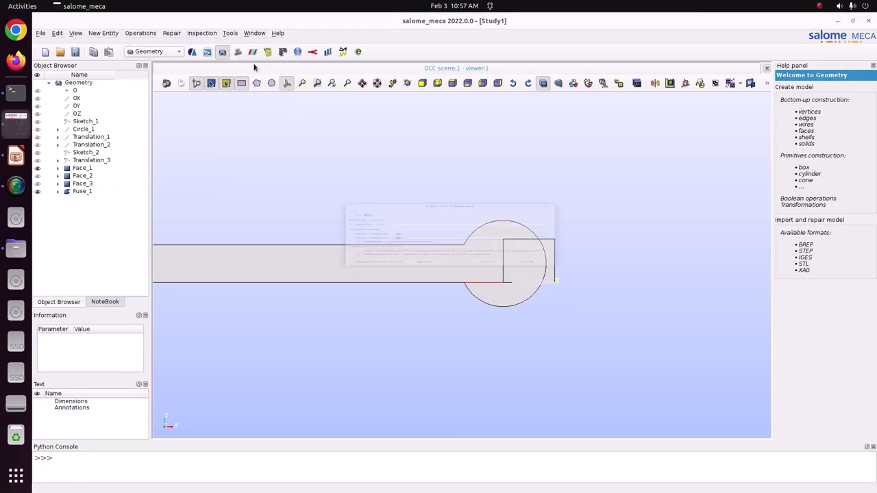
pyautogui.click(82, 192)
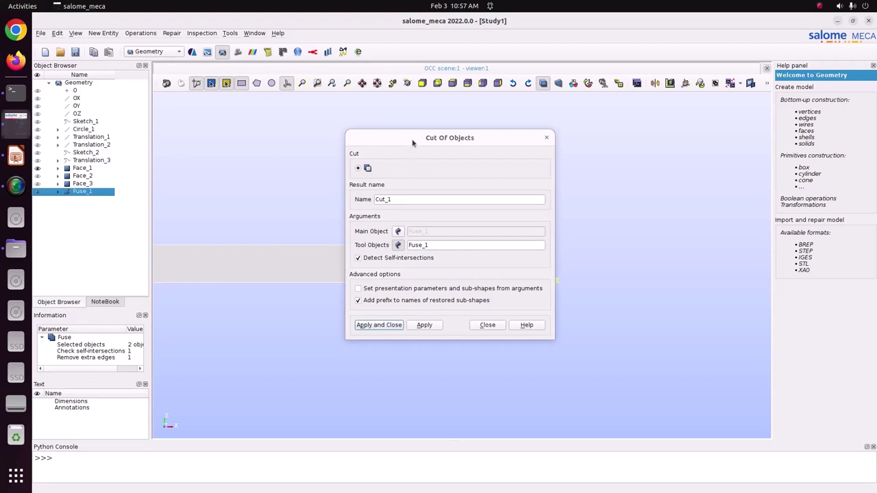
pyautogui.moveTo(413, 141); pyautogui.dragTo(674, 140)
pyautogui.click(547, 262)
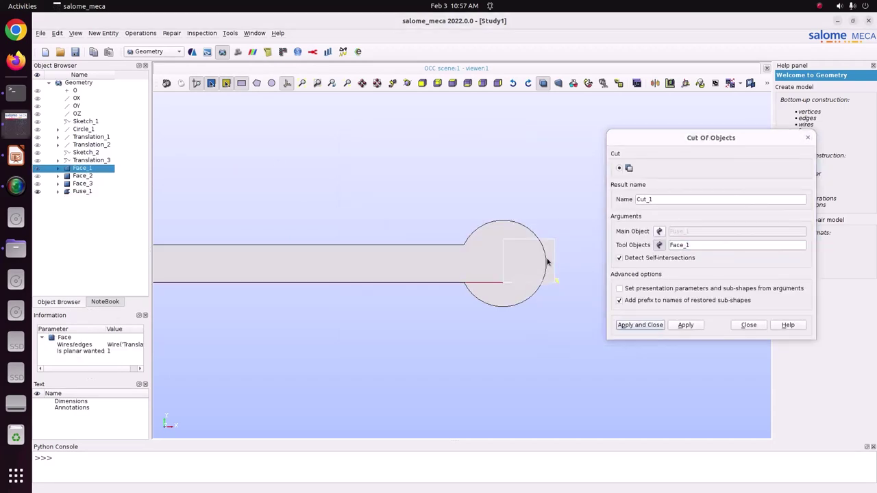
pyautogui.click(632, 327)
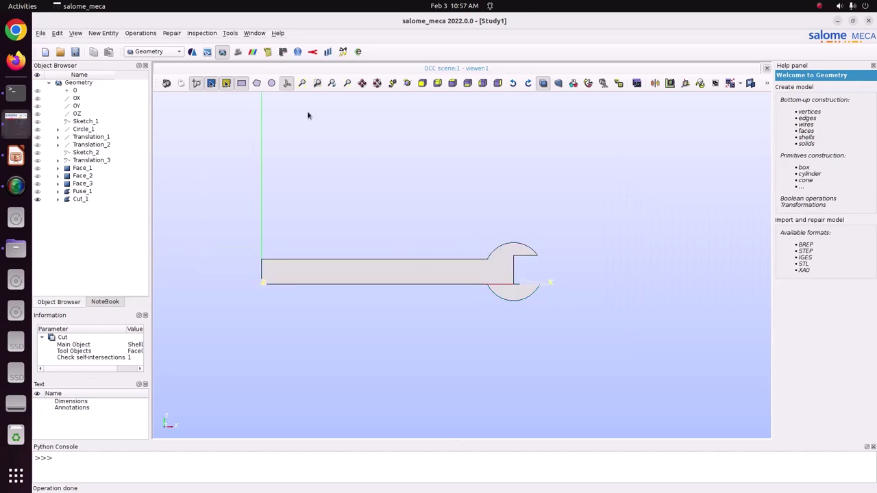
pyautogui.scroll(3, 337, 225)
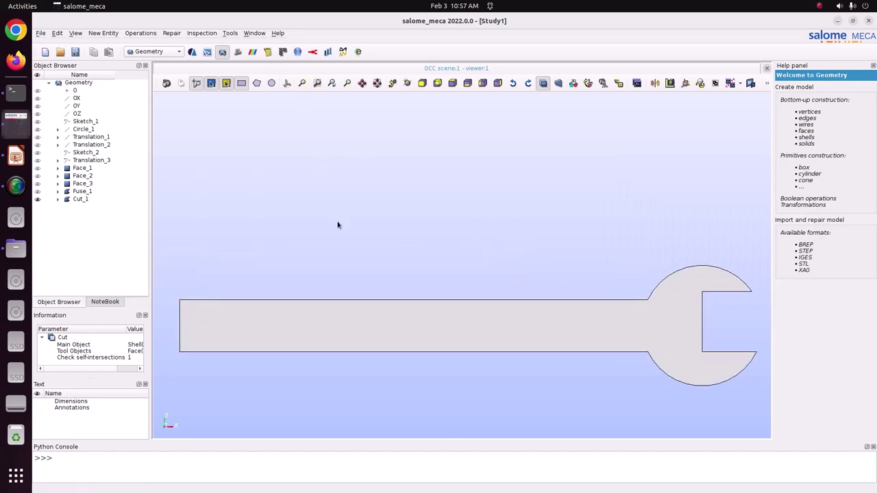
pyautogui.scroll(3, 337, 225)
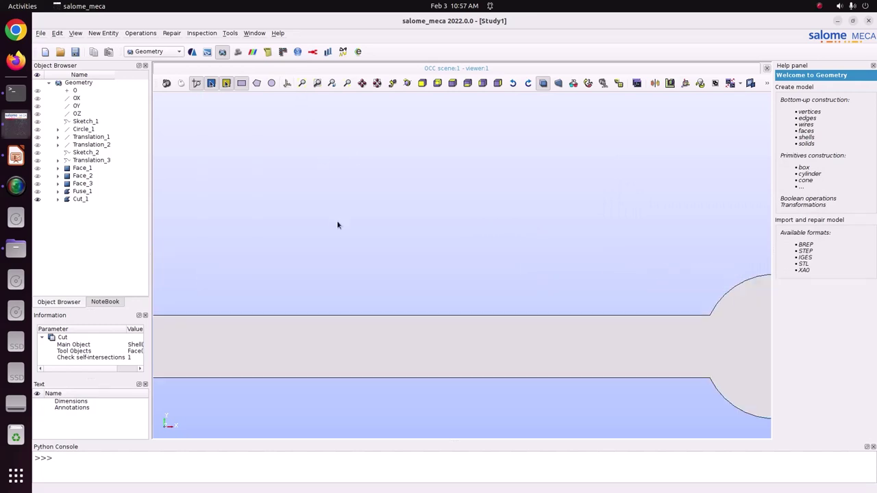
pyautogui.scroll(-5, 338, 225)
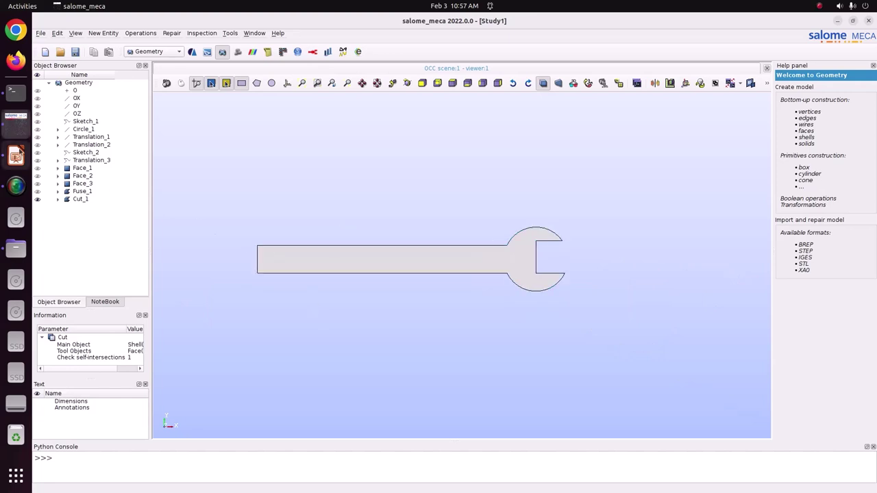
# Step: Check the fixed-handle length in the spanner problem drawing and create a point at X 55, Y 0, Z 0 on the handle's lower edge
pyautogui.click(16, 156)
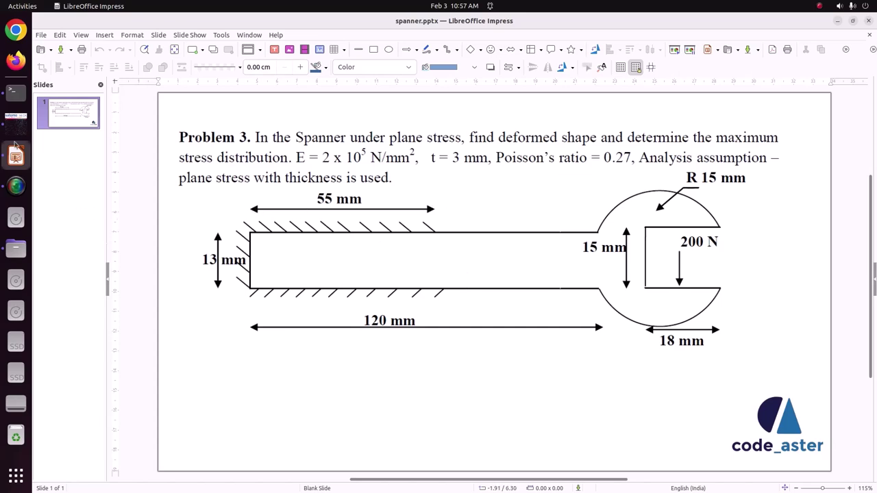
pyautogui.click(15, 117)
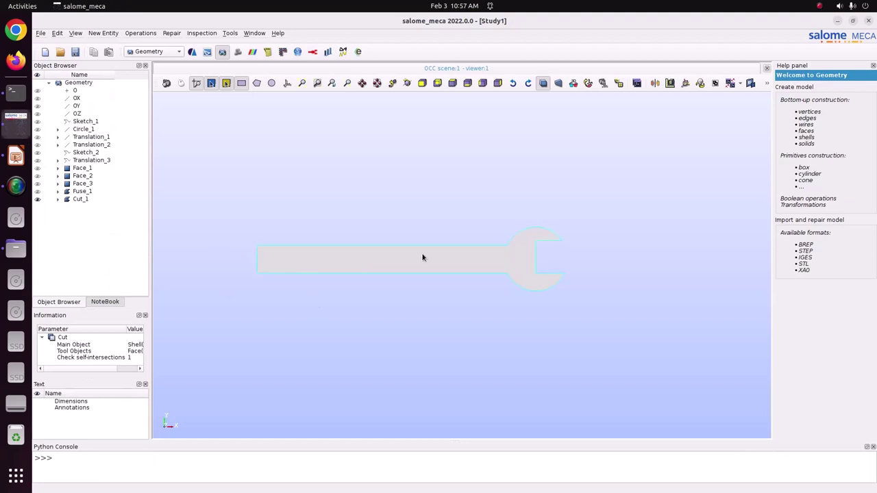
pyautogui.click(110, 34)
pyautogui.moveTo(108, 46)
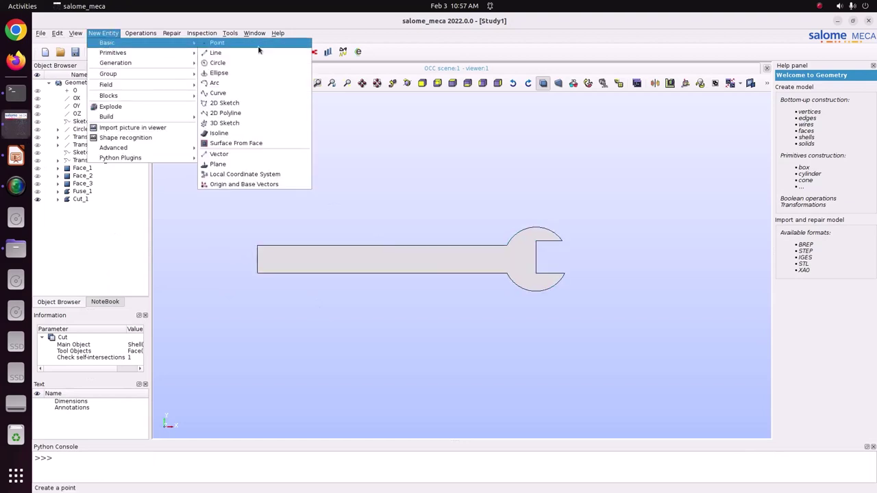
pyautogui.click(219, 51)
pyautogui.moveTo(457, 167); pyautogui.dragTo(469, 157)
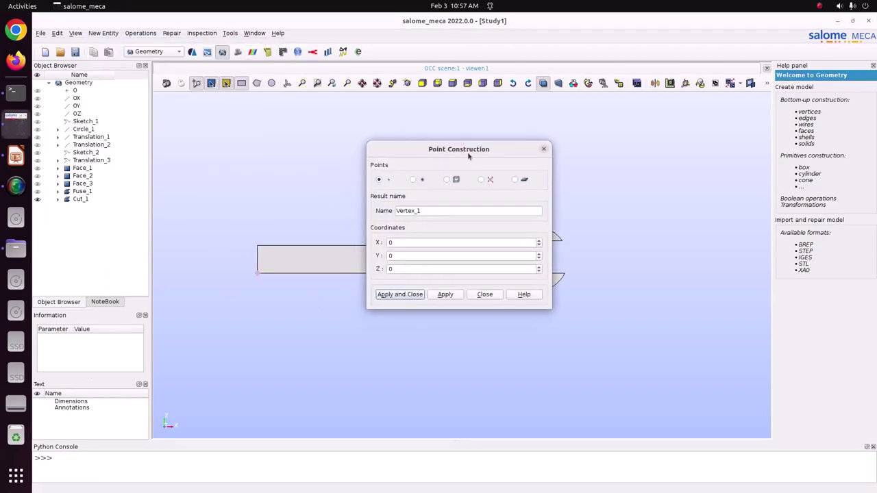
pyautogui.doubleClick(396, 244)
pyautogui.write('55')
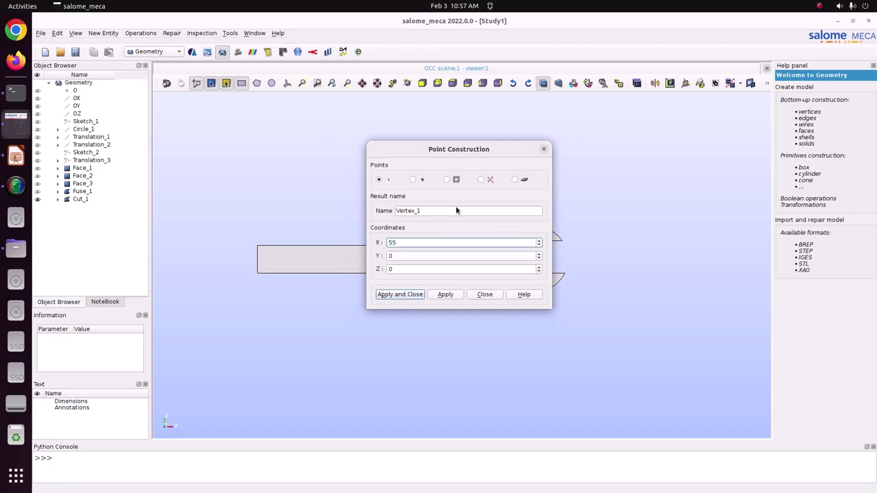
pyautogui.click(409, 294)
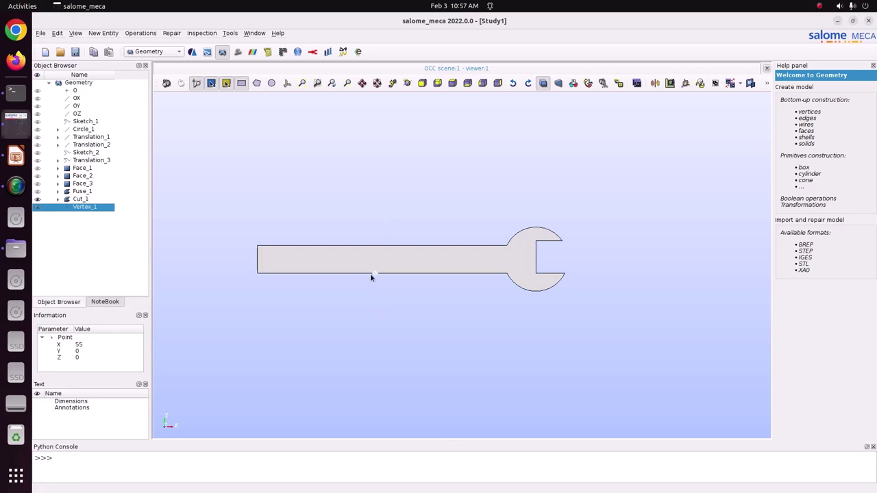
# Step: Create a plane of size 50 through the point Vertex_1, using OX as its vector
pyautogui.click(112, 34)
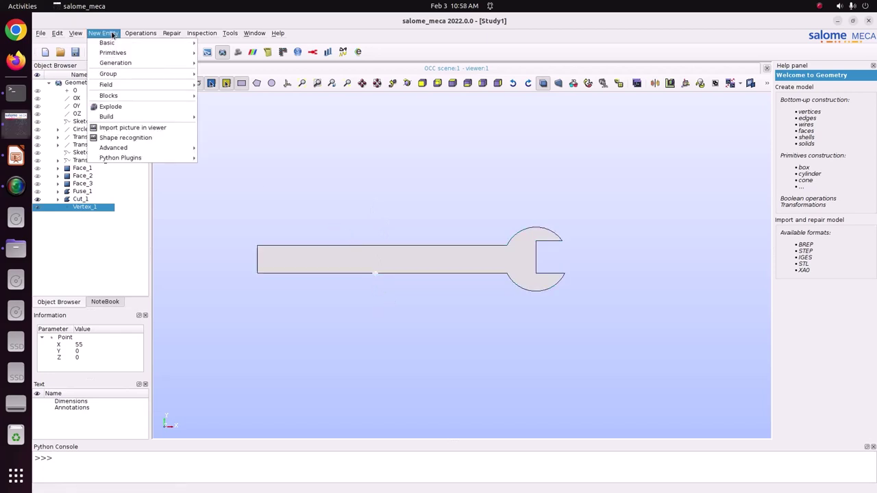
pyautogui.moveTo(113, 43)
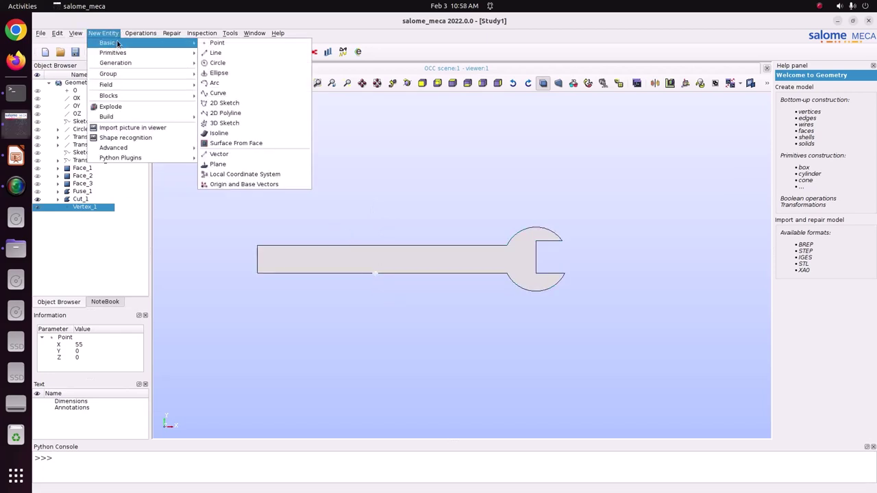
pyautogui.click(223, 170)
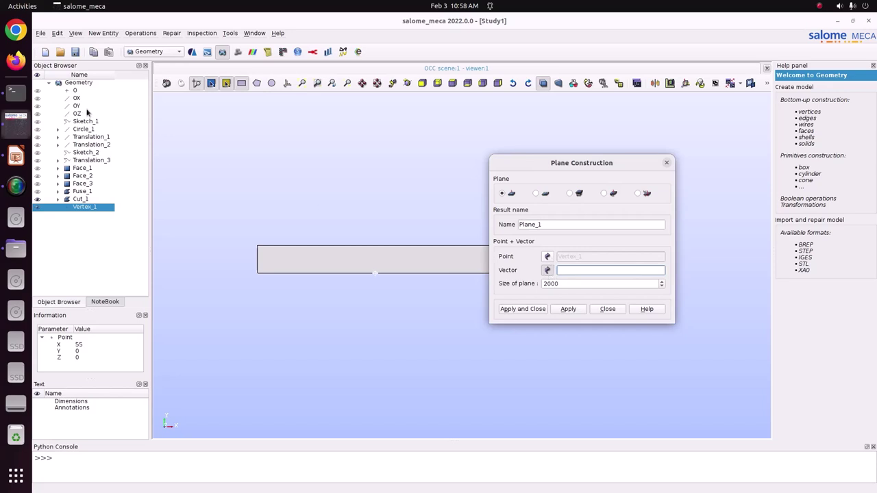
pyautogui.click(77, 98)
pyautogui.doubleClick(595, 281)
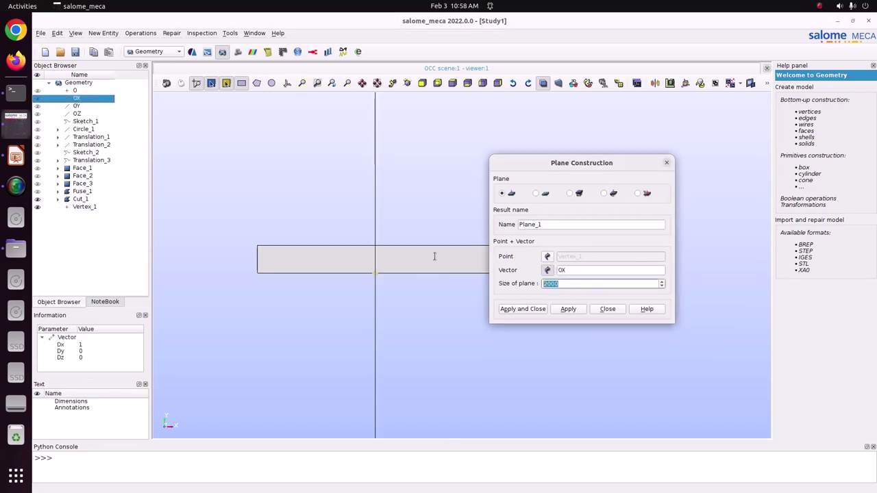
pyautogui.write('50')
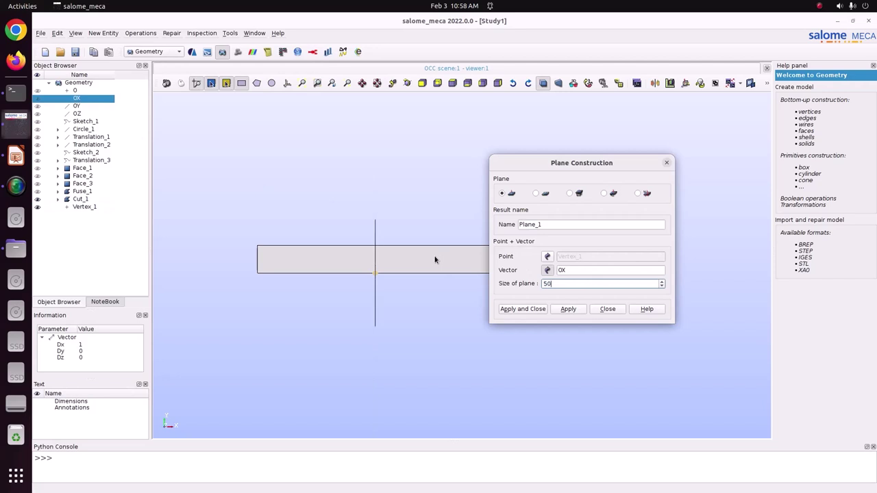
pyautogui.click(407, 83)
pyautogui.moveTo(382, 176); pyautogui.dragTo(450, 182)
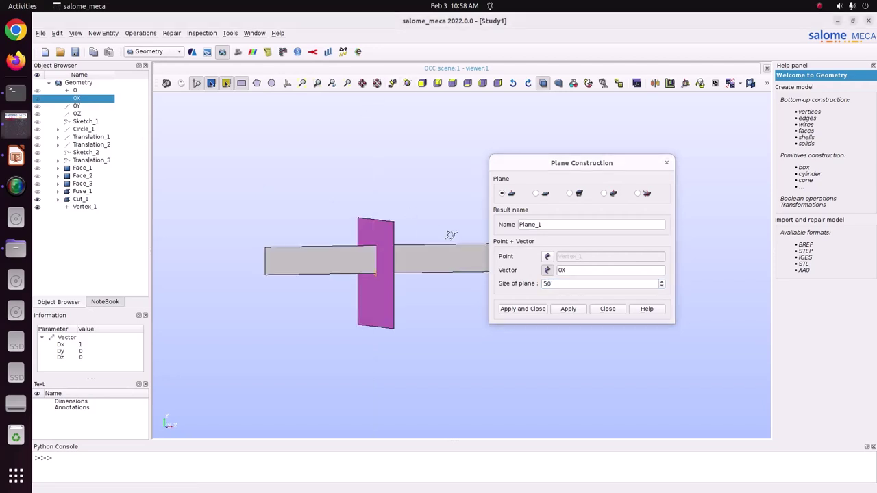
pyautogui.click(529, 309)
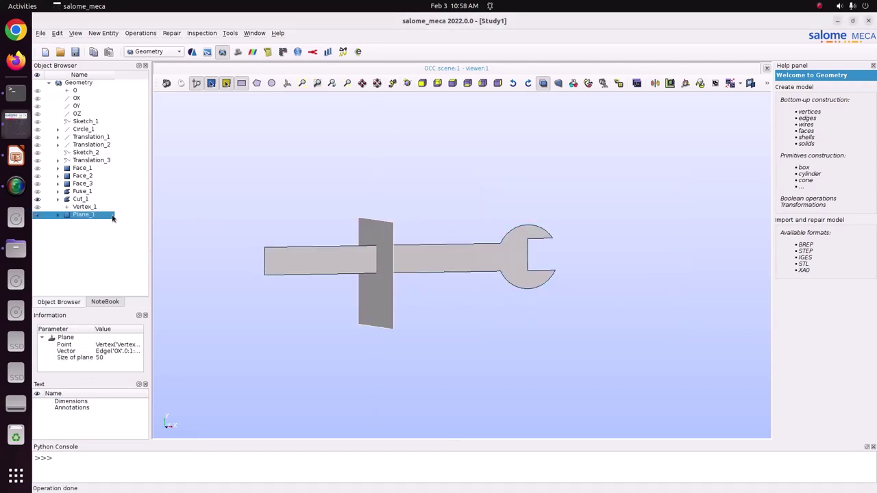
pyautogui.click(211, 216)
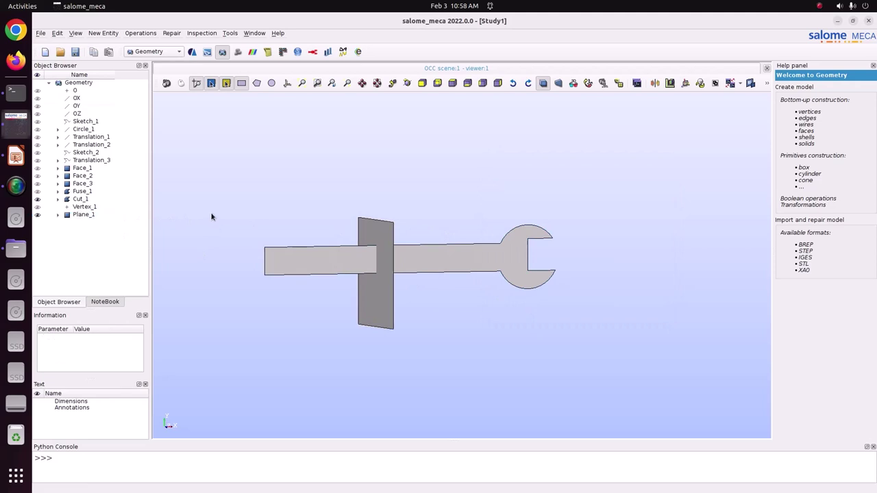
# Step: Partition the spanner shape Cut_1 with Plane_1 as the tool object, using Face as the resulting type
pyautogui.click(88, 200)
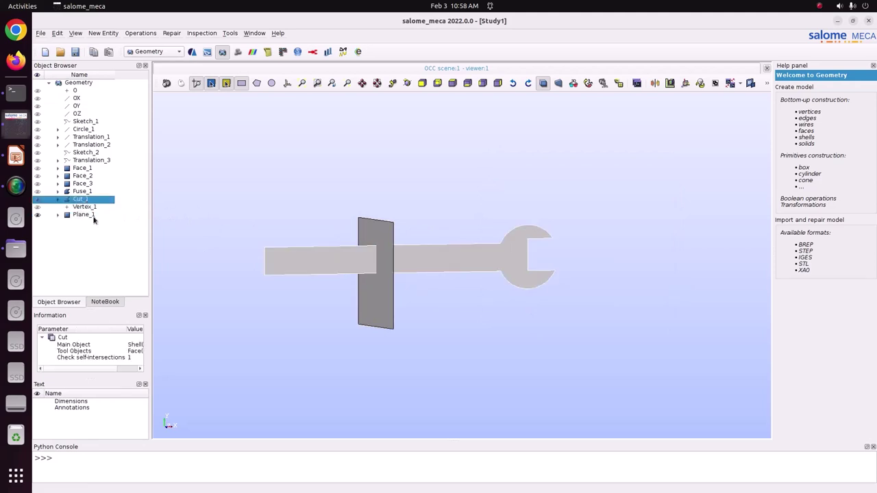
pyautogui.click(148, 34)
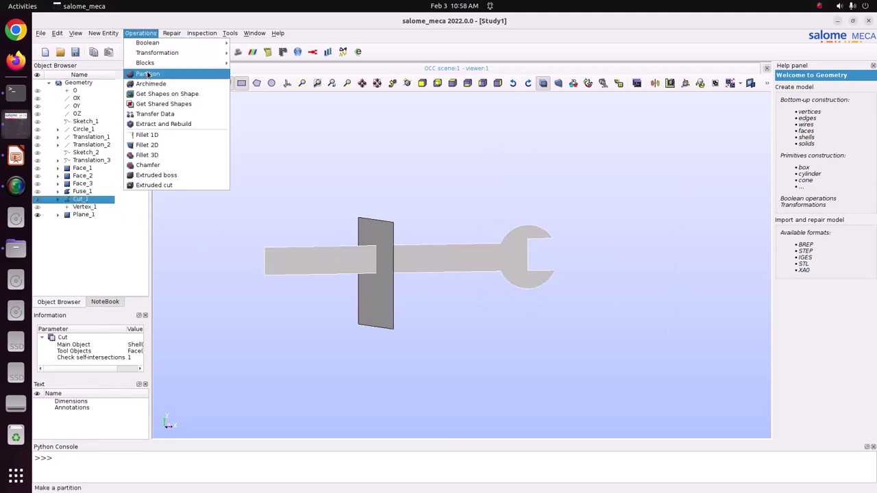
pyautogui.click(147, 73)
pyautogui.click(405, 227)
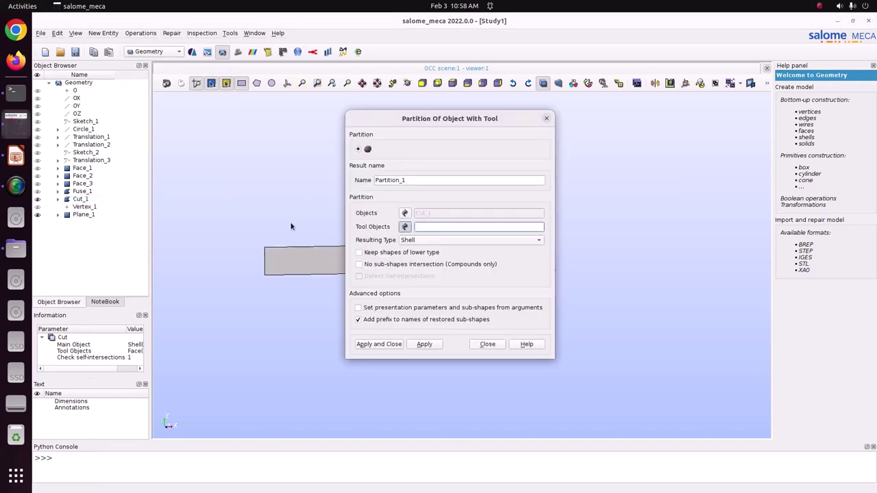
pyautogui.click(83, 214)
pyautogui.click(421, 240)
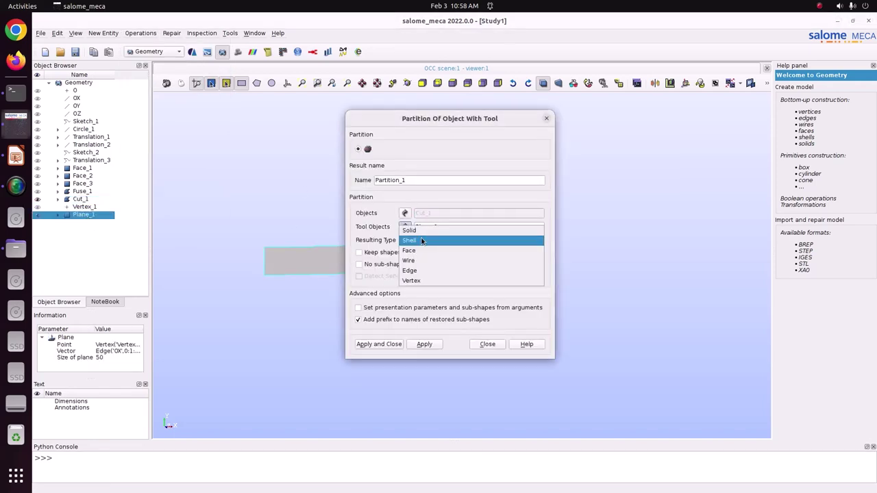
pyautogui.click(419, 251)
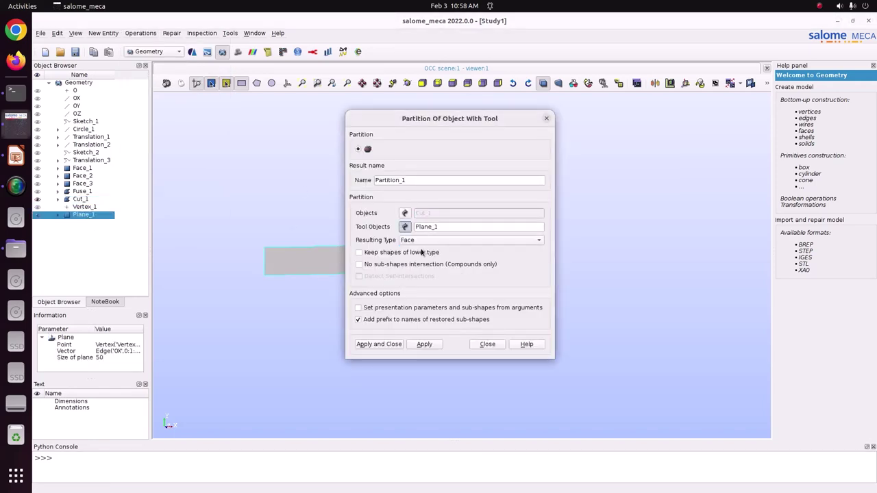
pyautogui.click(377, 345)
pyautogui.click(306, 298)
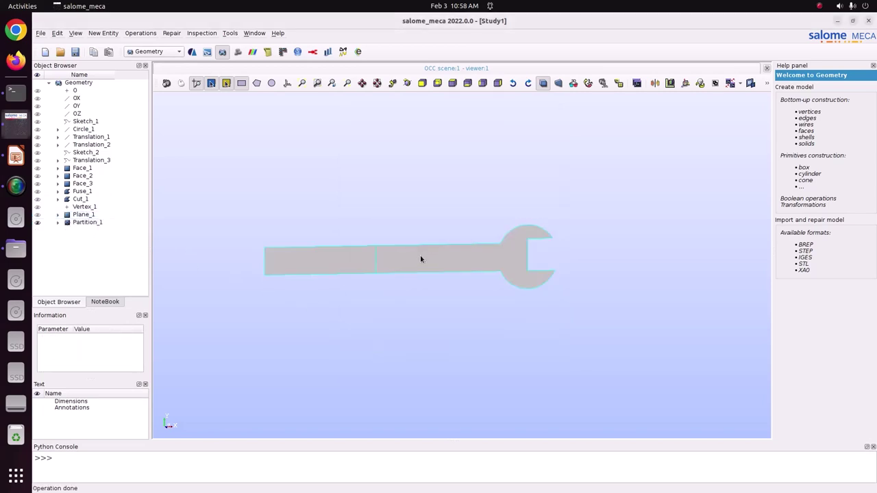
pyautogui.scroll(3, 416, 267)
pyautogui.scroll(-3, 416, 267)
pyautogui.click(407, 82)
pyautogui.moveTo(439, 206); pyautogui.dragTo(405, 238)
pyautogui.scroll(2, 335, 243)
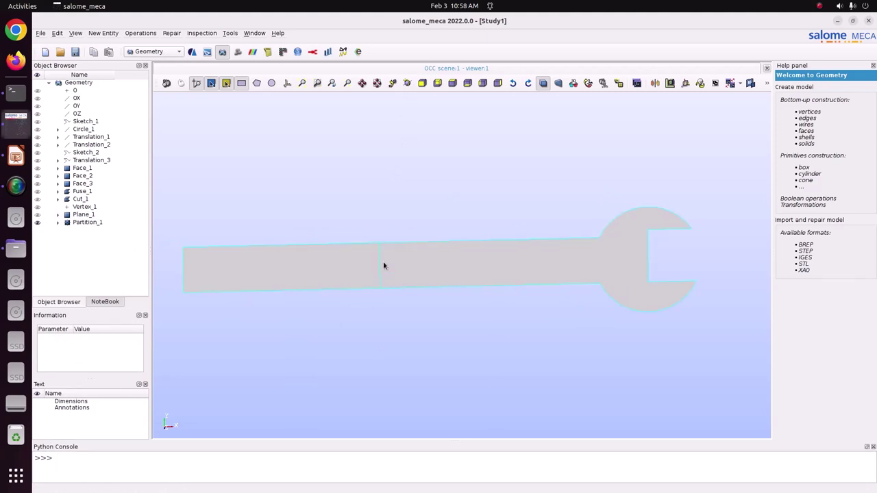
# Step: Save the study as Study3 in the Pictures/CODE_ASTER/76-spanner folder
pyautogui.click(41, 33)
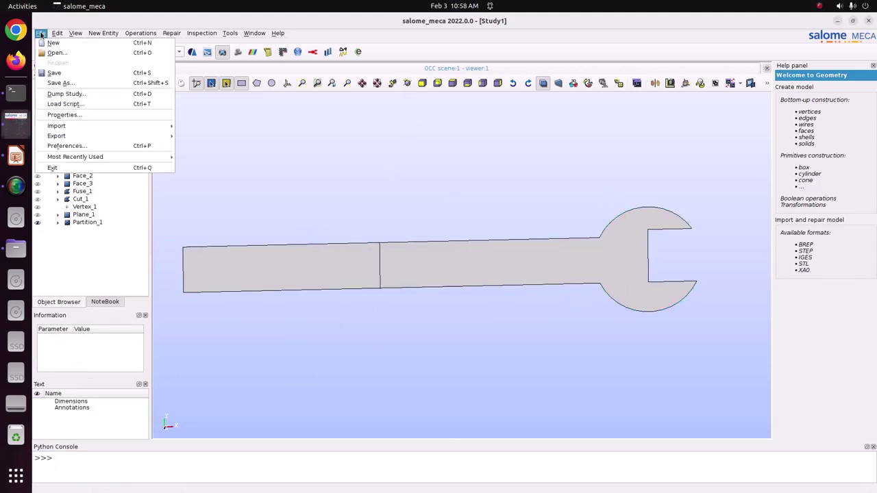
pyautogui.click(59, 74)
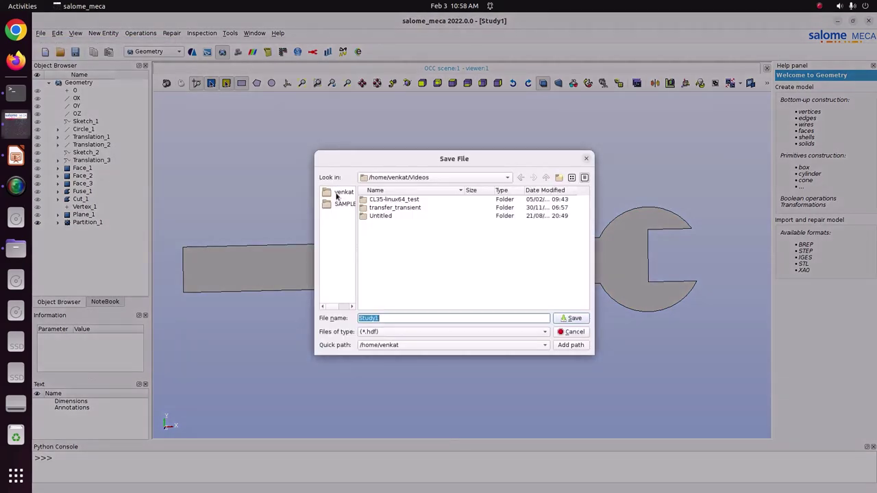
pyautogui.doubleClick(390, 282)
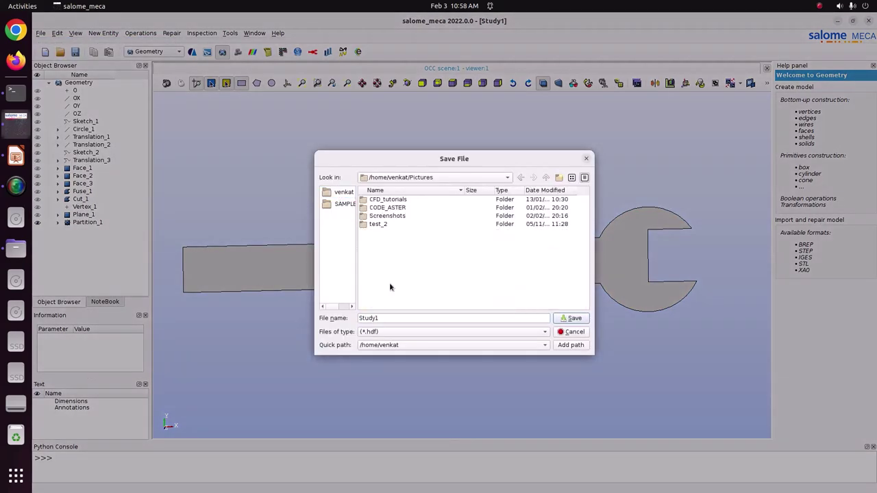
pyautogui.doubleClick(389, 215)
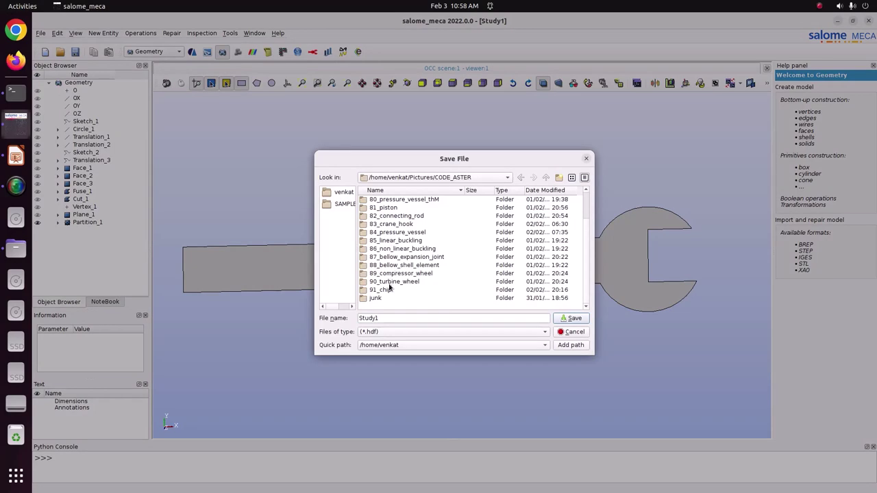
pyautogui.scroll(2, 391, 286)
pyautogui.doubleClick(379, 201)
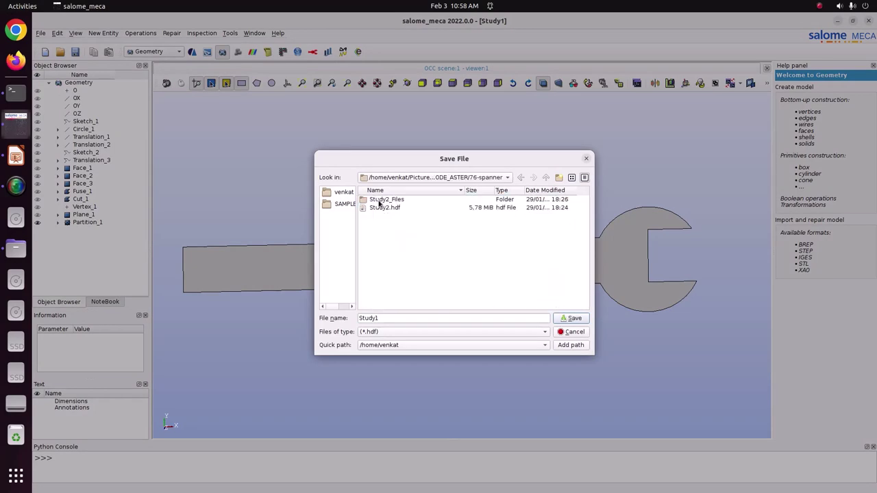
pyautogui.click(386, 318)
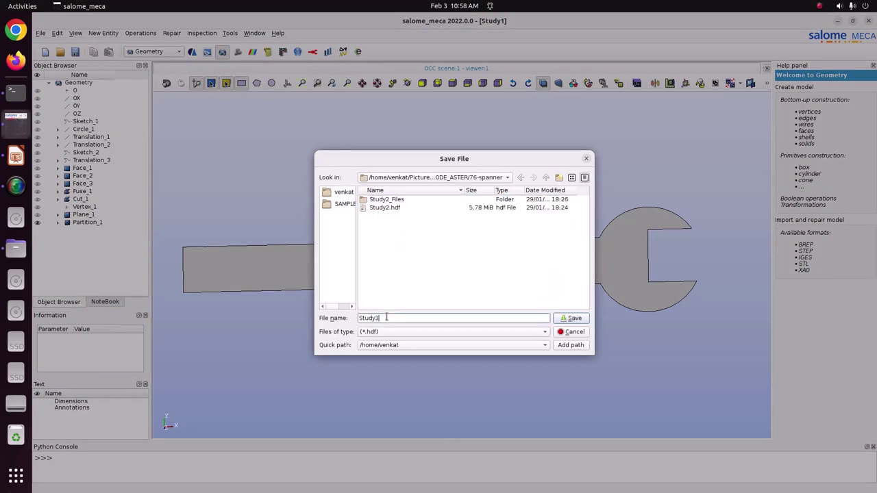
pyautogui.press('Return')
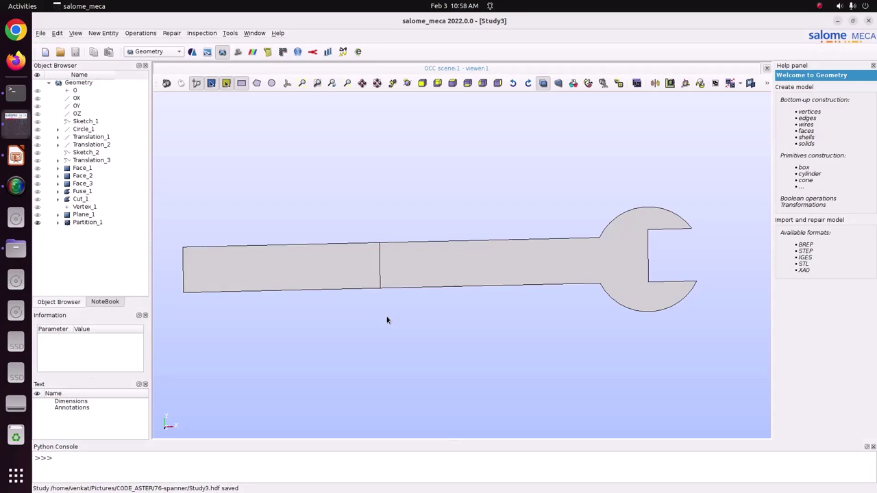
# Step: Check the spanner problem drawing and create a face group named spanner containing all faces of Partition_1
pyautogui.click(16, 157)
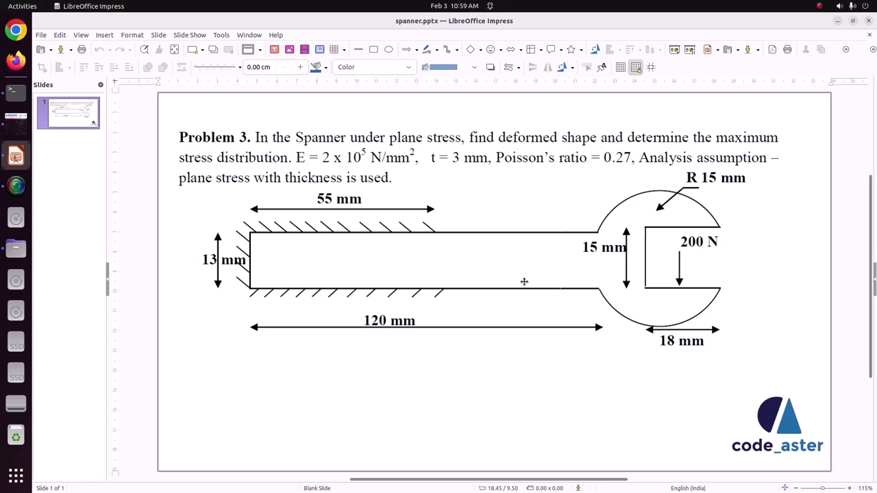
pyautogui.click(16, 117)
pyautogui.click(80, 225)
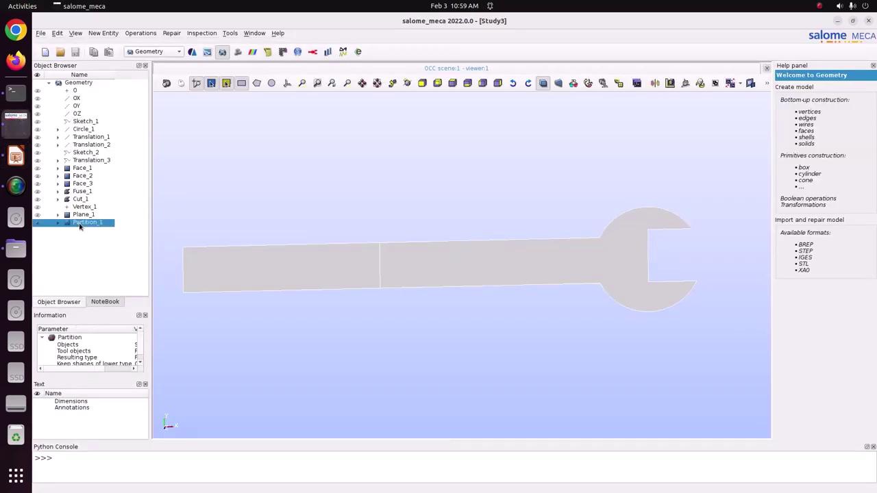
pyautogui.click(104, 34)
pyautogui.moveTo(123, 74)
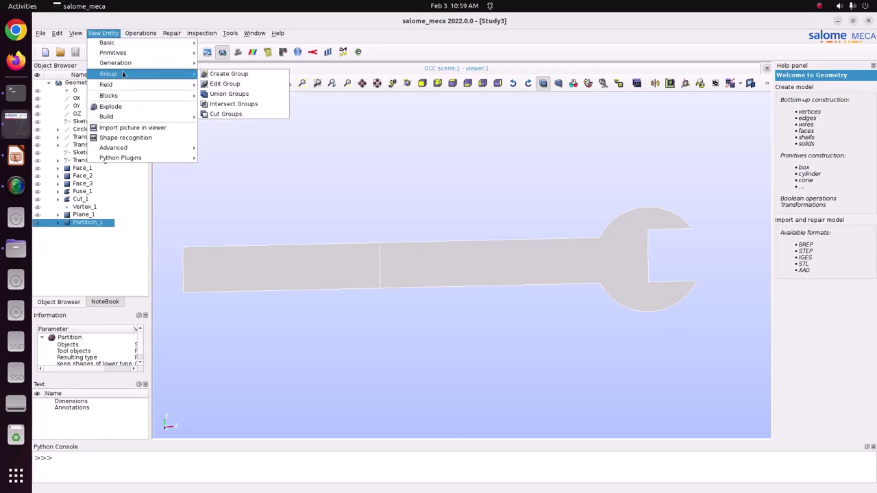
pyautogui.click(222, 73)
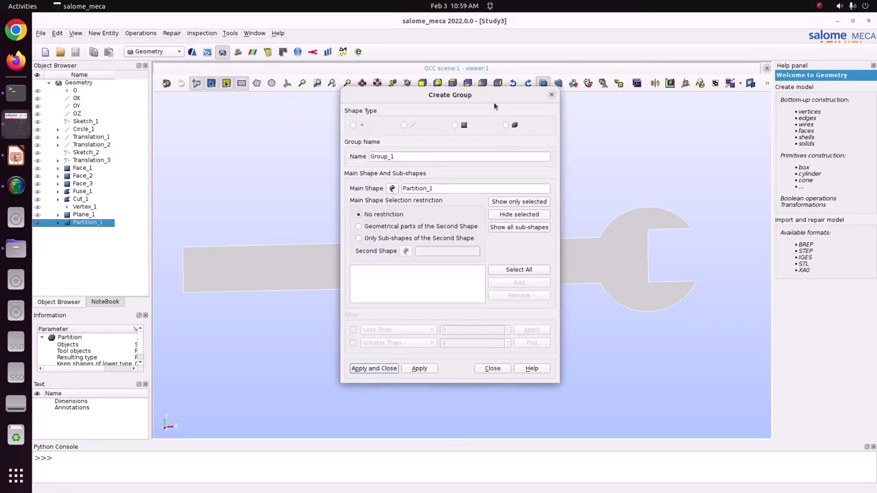
pyautogui.moveTo(494, 107); pyautogui.dragTo(576, 79)
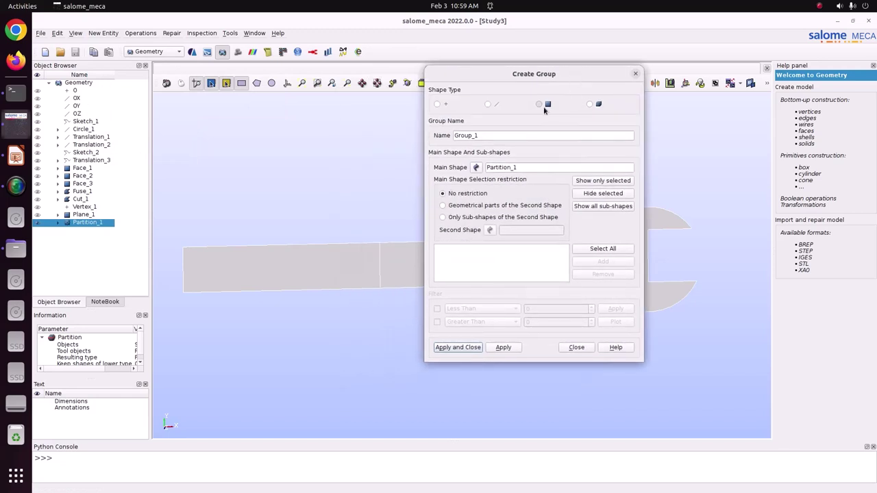
pyautogui.click(541, 105)
pyautogui.click(592, 252)
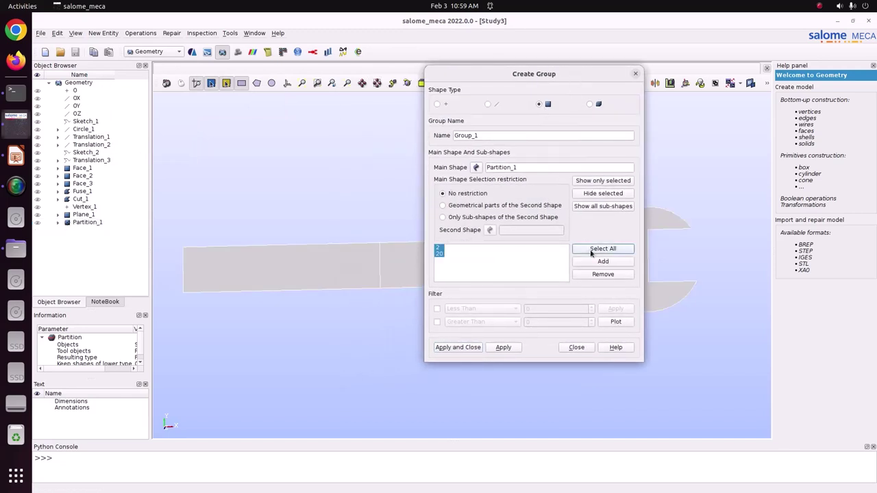
pyautogui.doubleClick(480, 136)
pyautogui.write('spanner')
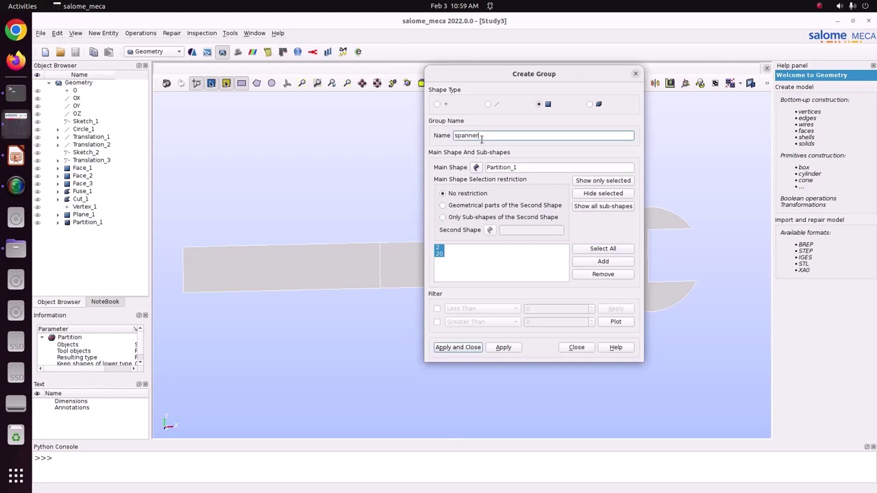
pyautogui.click(504, 347)
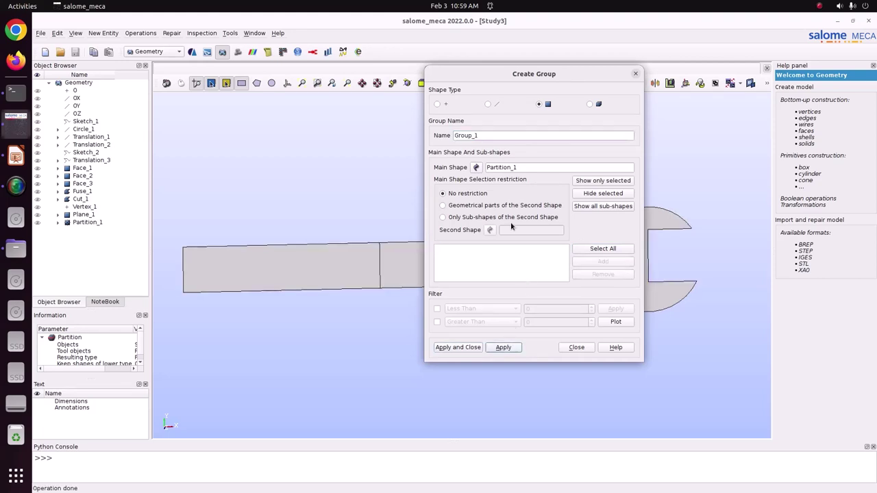
# Step: Create an edge group named Fix on Partition_1 from the upper, end and lower edges of the fixed handle region
pyautogui.click(501, 104)
pyautogui.moveTo(512, 73); pyautogui.dragTo(573, 49)
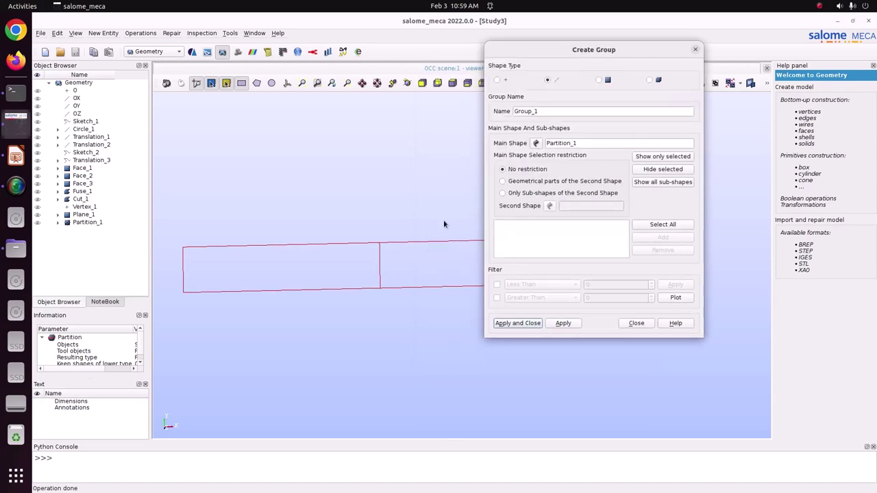
pyautogui.click(355, 244)
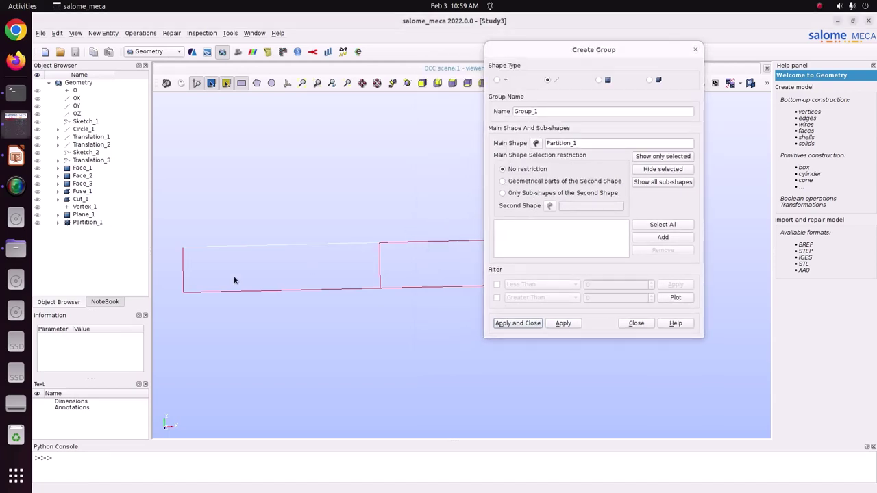
pyautogui.keyDown('shift'); pyautogui.click(183, 274); pyautogui.keyUp('shift')
pyautogui.keyDown('shift'); pyautogui.click(220, 292); pyautogui.keyUp('shift')
pyautogui.click(670, 237)
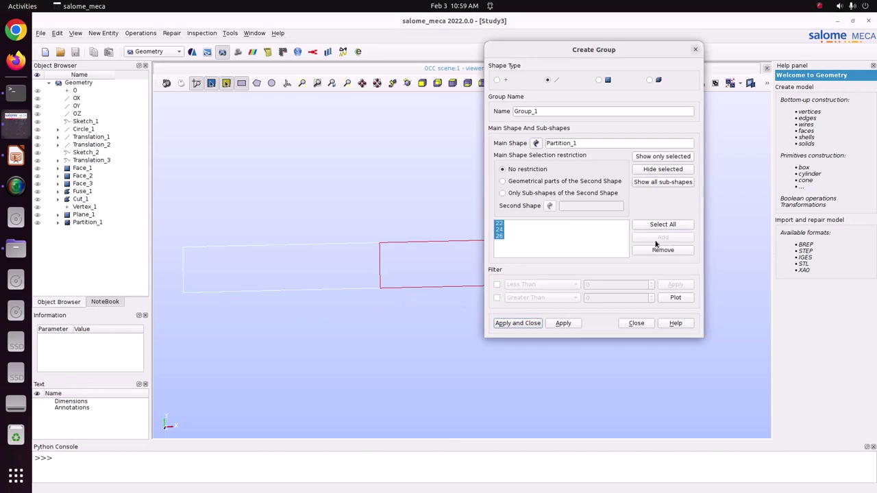
pyautogui.doubleClick(545, 113)
pyautogui.write('F')
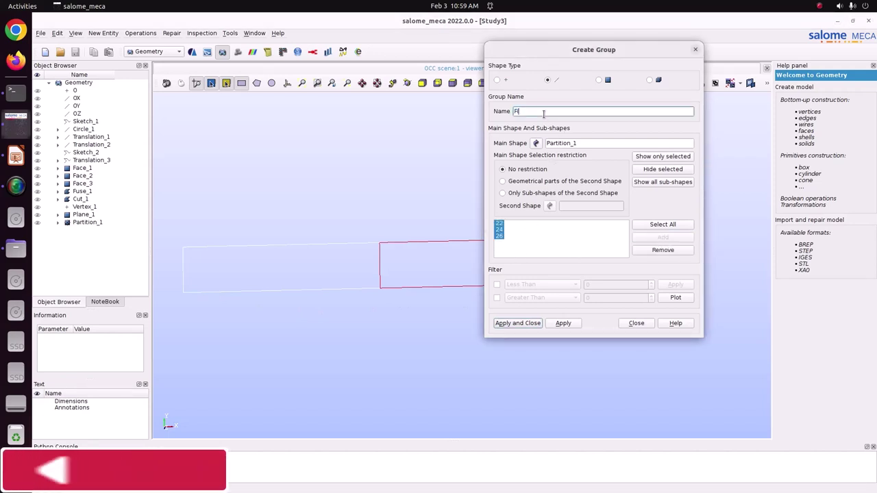
pyautogui.write('ix')
pyautogui.click(576, 326)
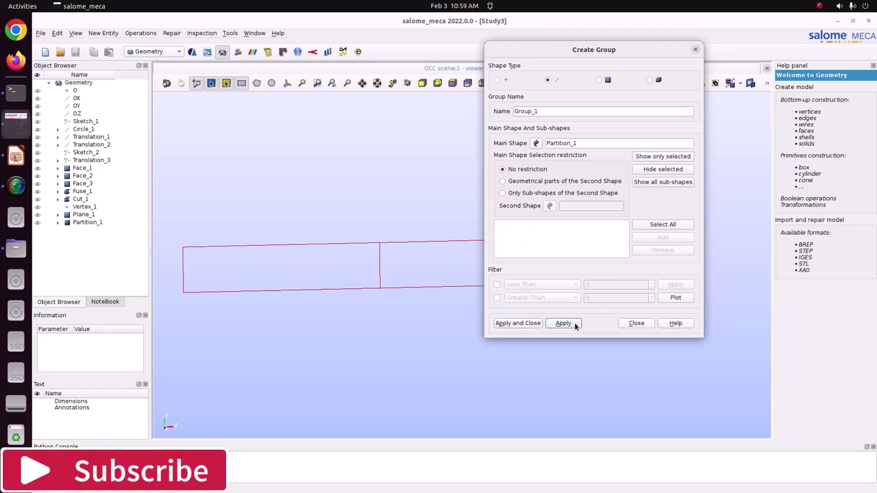
# Step: Create an edge group named load on Partition_1 from the lower inner edge of the jaw opening and finish group creation
pyautogui.moveTo(594, 51); pyautogui.dragTo(429, 69)
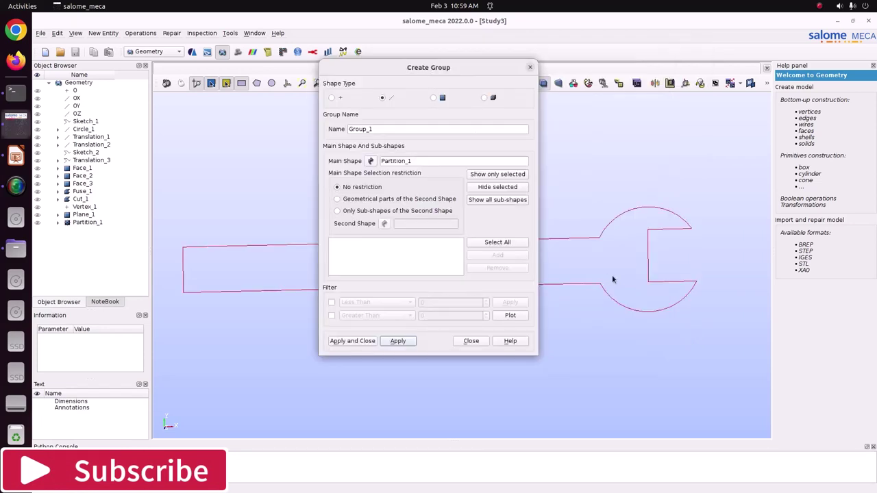
pyautogui.click(654, 282)
pyautogui.click(497, 255)
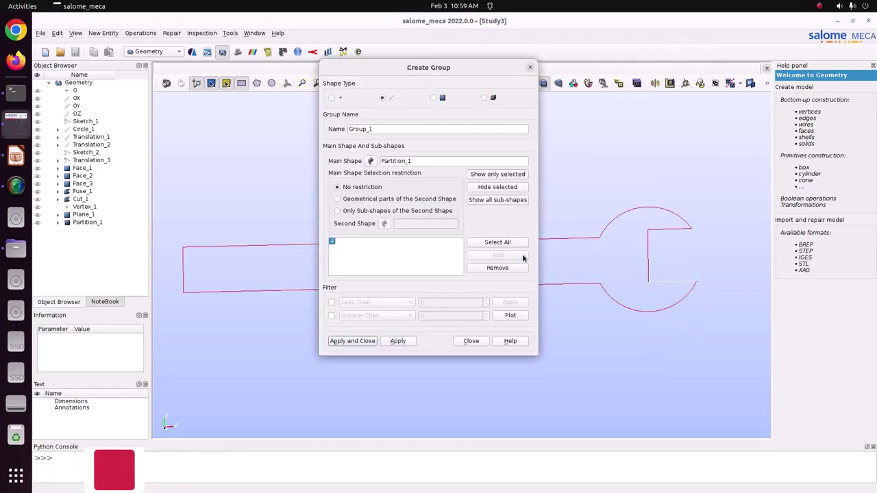
pyautogui.doubleClick(406, 129)
pyautogui.write('load')
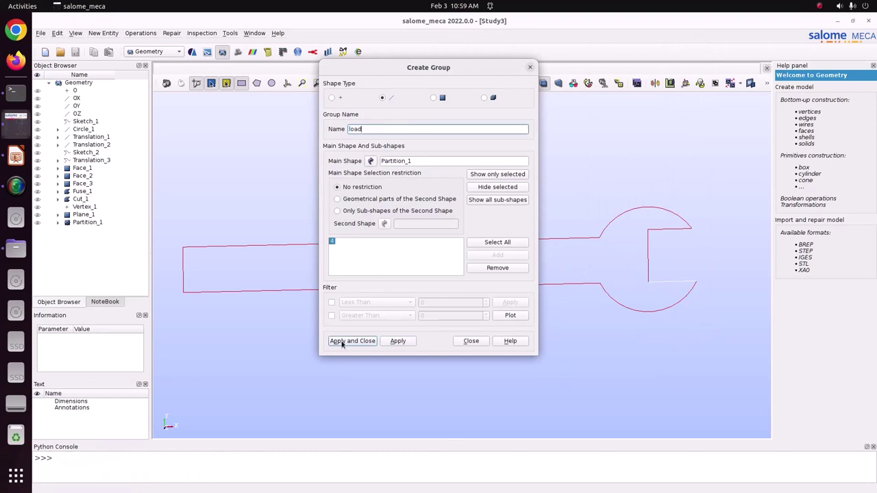
pyautogui.click(340, 340)
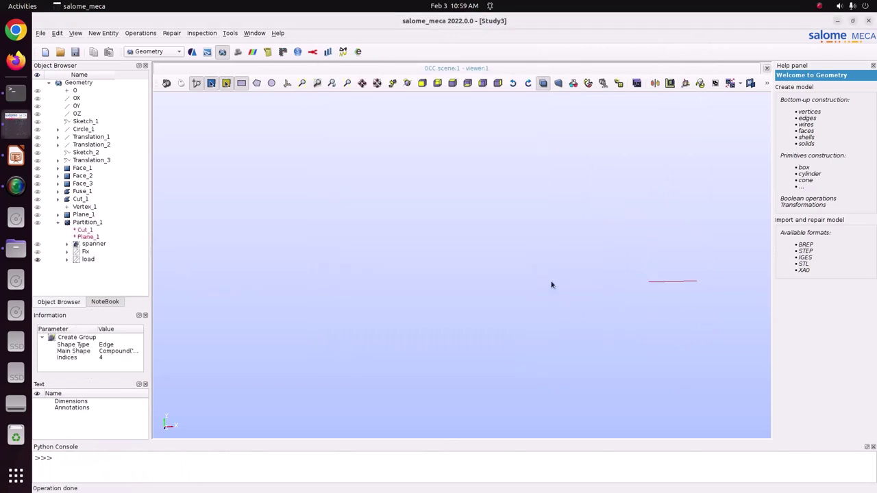
# Step: Save the study with Partition_1 displayed and recheck the spanner problem drawing in LibreOffice Impress
pyautogui.click(39, 224)
pyautogui.hotkey('ctrl', 's')
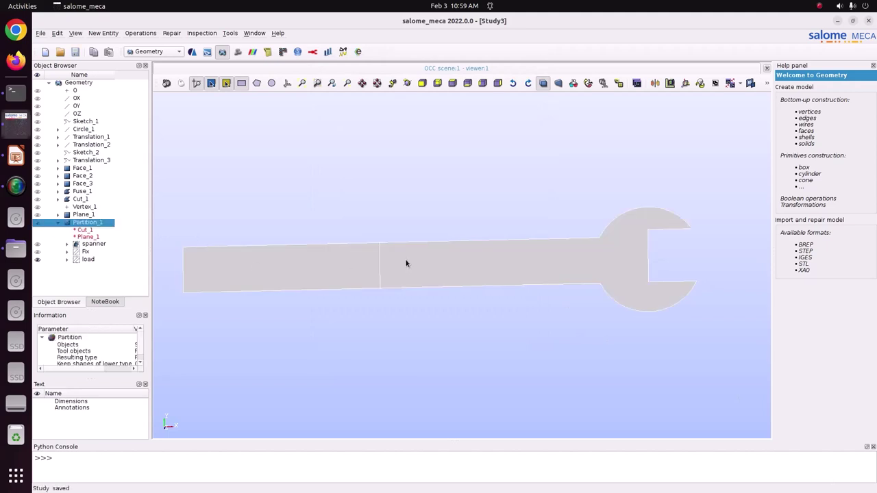
pyautogui.click(16, 157)
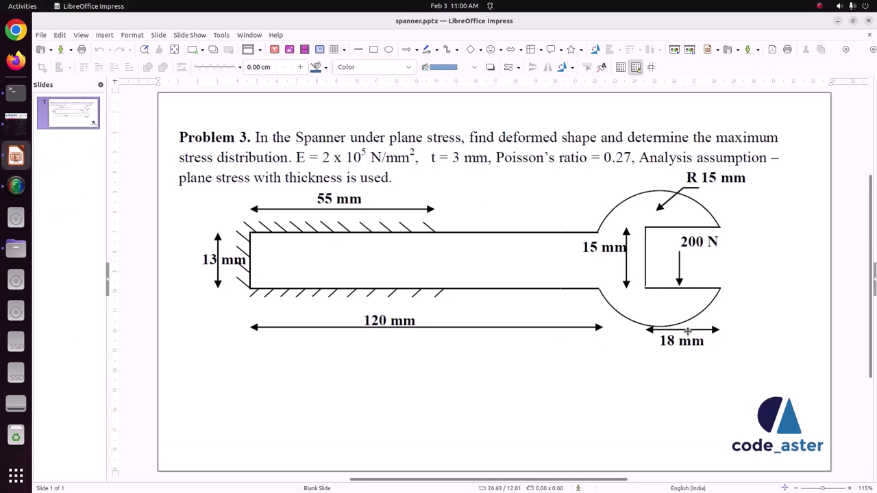
pyautogui.click(16, 117)
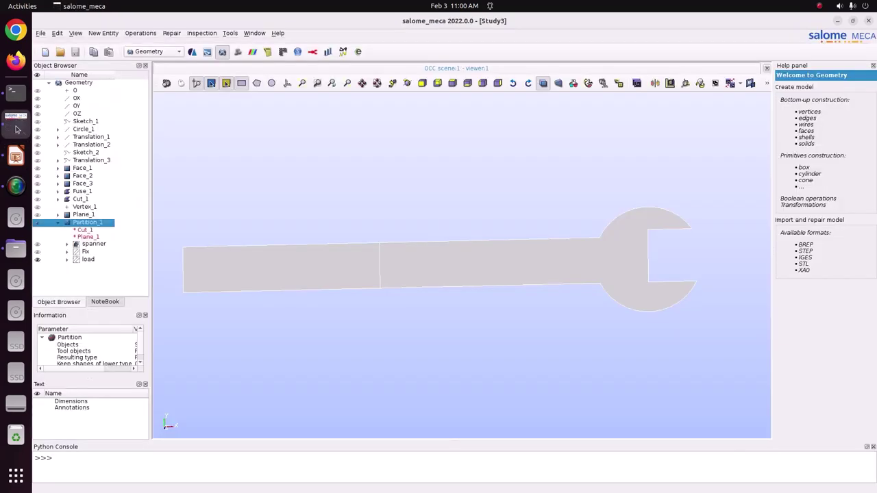
# Step: Activate the AsterStudy module in salome_meca with the stable code_aster version
pyautogui.click(150, 51)
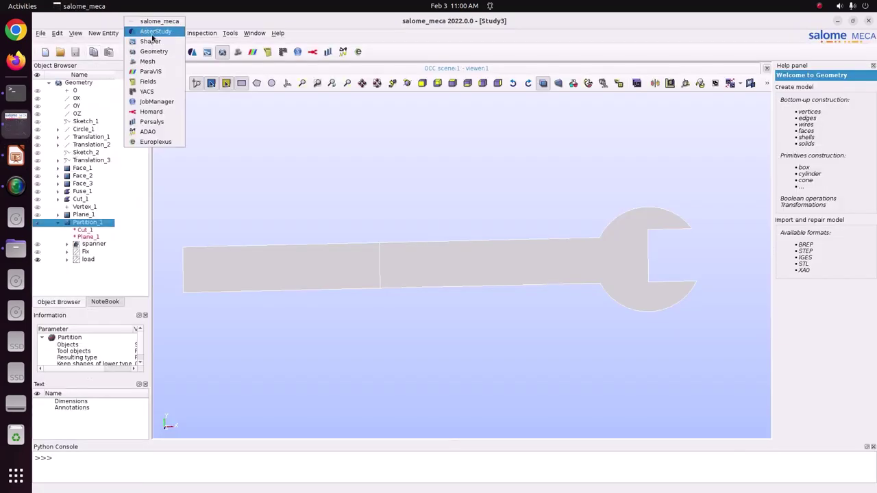
pyautogui.click(155, 32)
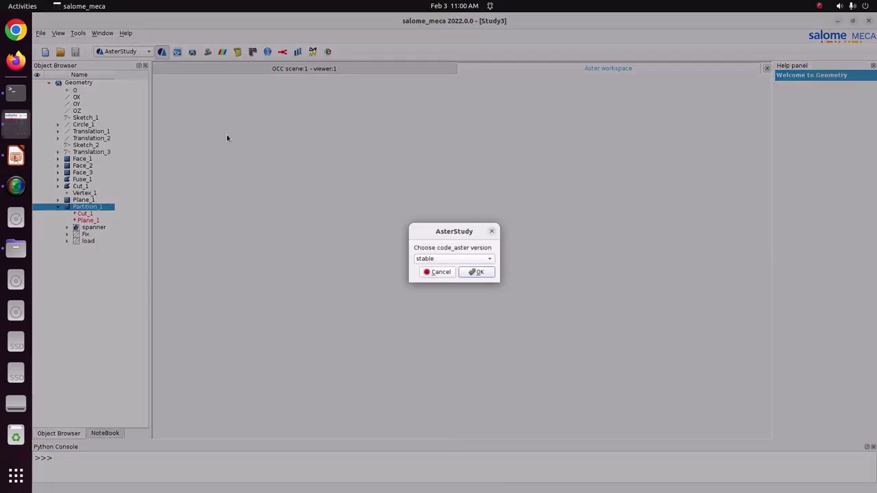
pyautogui.click(484, 273)
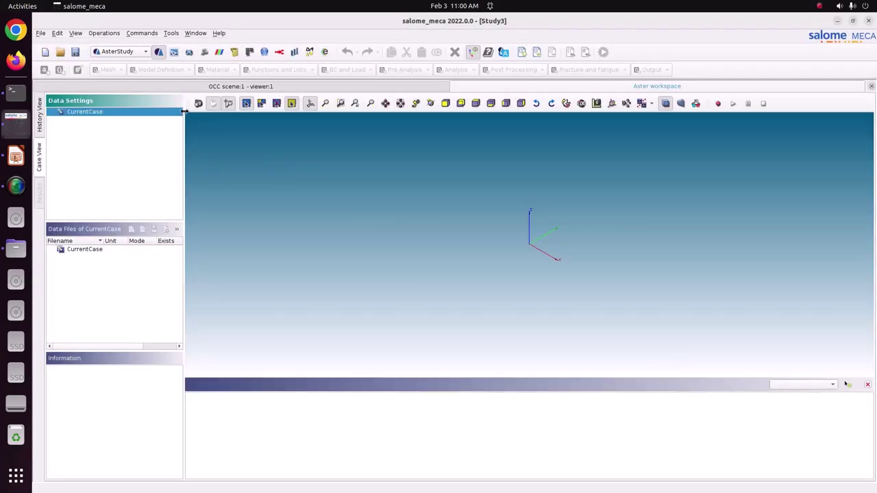
# Step: Start a new mesh Mesh_1 on Partition_1 in the Mesh module, using the NETGEN 1D-2D algorithm
pyautogui.click(120, 51)
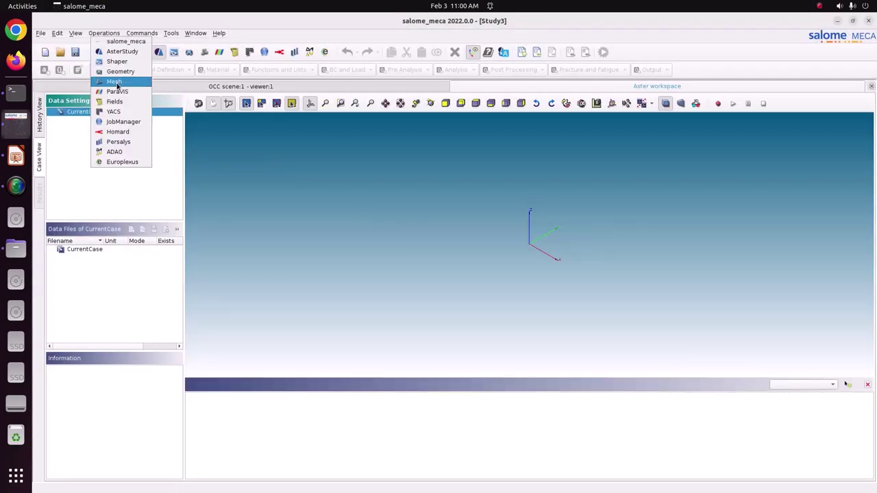
pyautogui.click(117, 85)
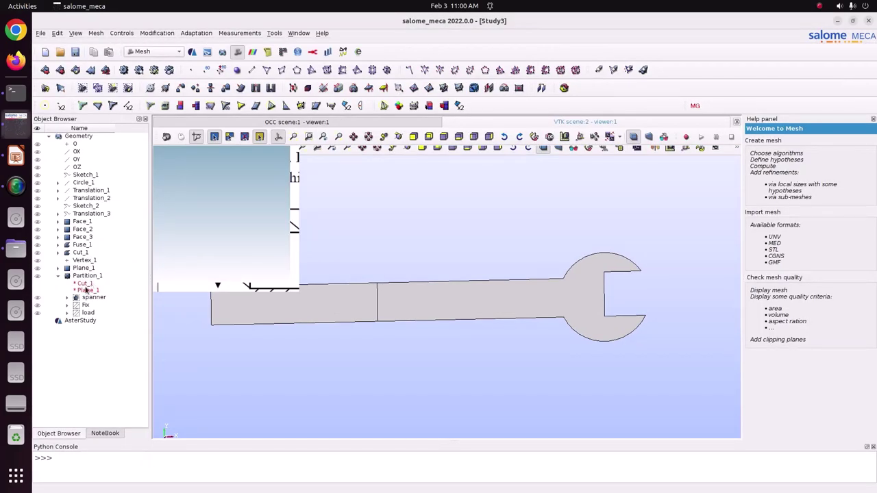
pyautogui.click(75, 279)
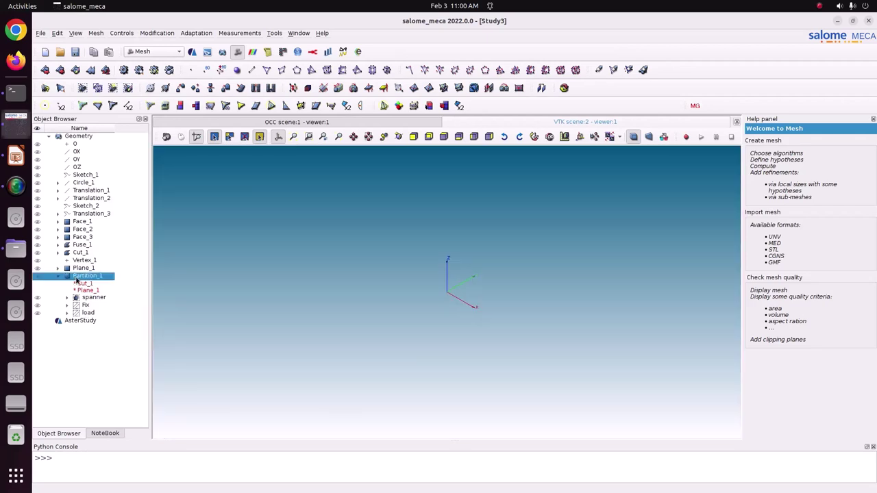
pyautogui.click(94, 33)
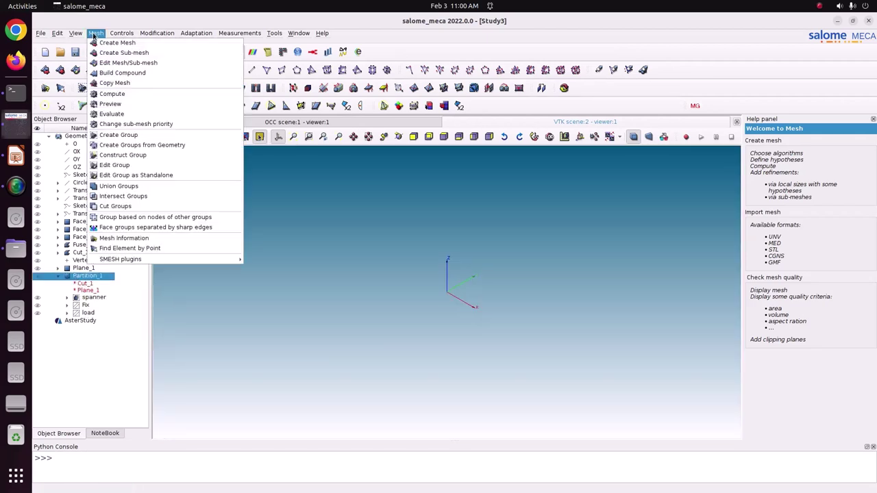
pyautogui.click(117, 42)
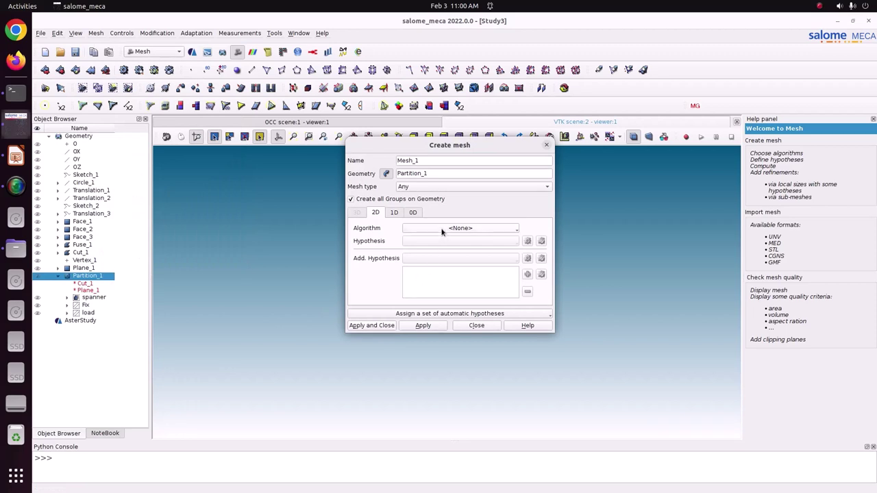
pyautogui.click(442, 229)
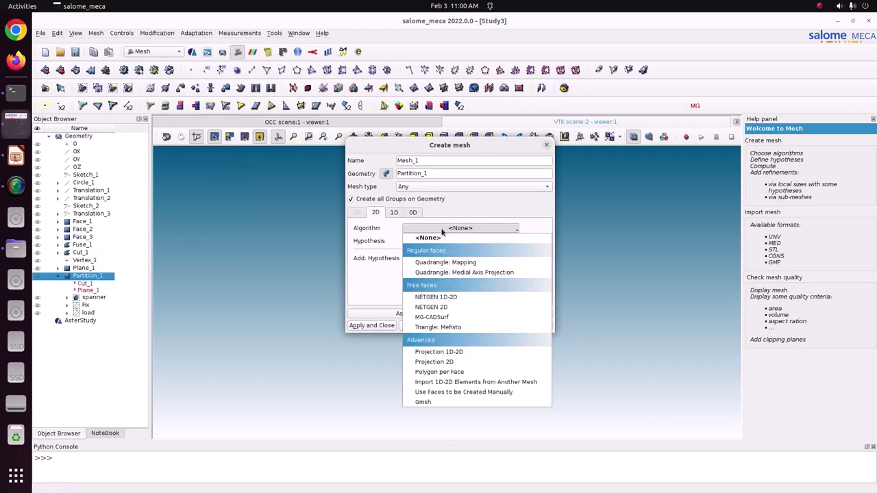
pyautogui.click(447, 298)
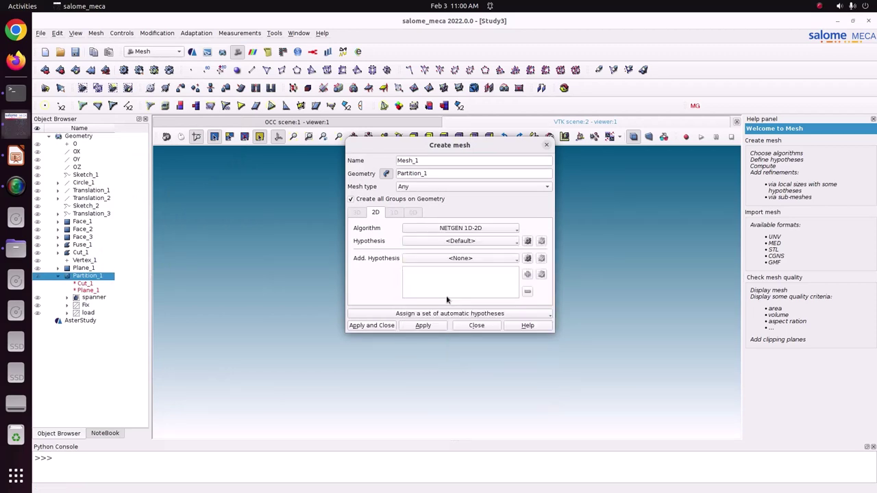
# Step: Assign a NETGEN 2D simple parameters hypothesis with local length 5 and create the mesh
pyautogui.click(541, 242)
pyautogui.click(569, 254)
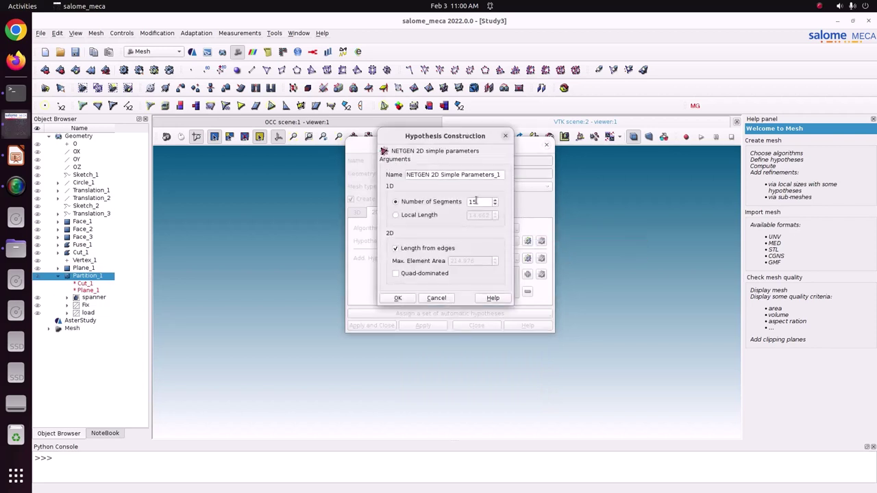
pyautogui.click(437, 216)
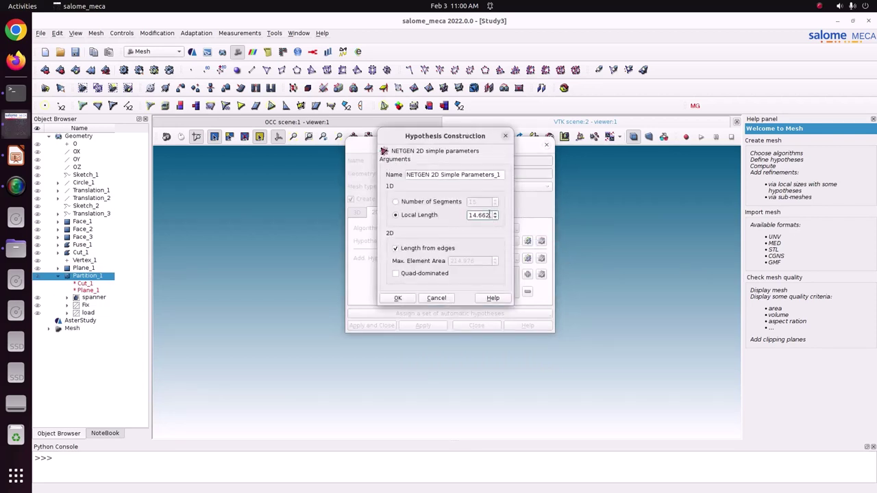
pyautogui.moveTo(489, 215); pyautogui.dragTo(429, 210)
pyautogui.write('5')
pyautogui.click(398, 298)
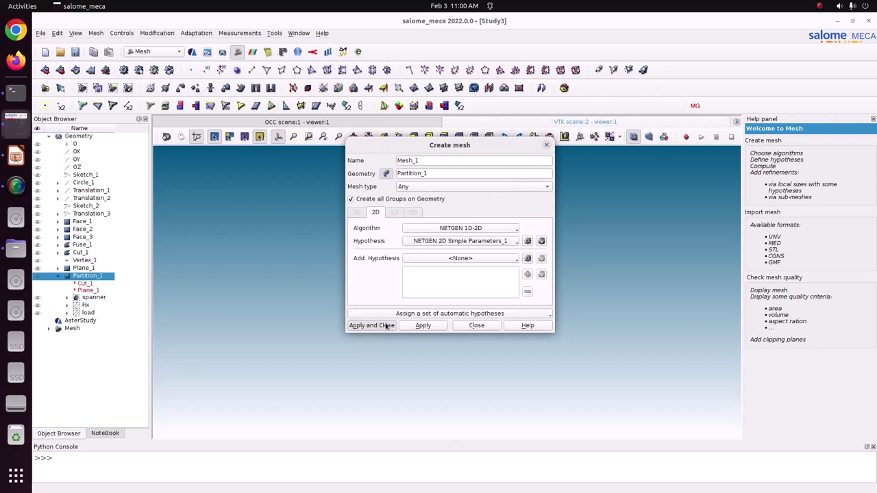
pyautogui.click(385, 326)
# Step: Compute Mesh_1 and close the mesh computation report
pyautogui.rightClick(76, 349)
pyautogui.click(131, 207)
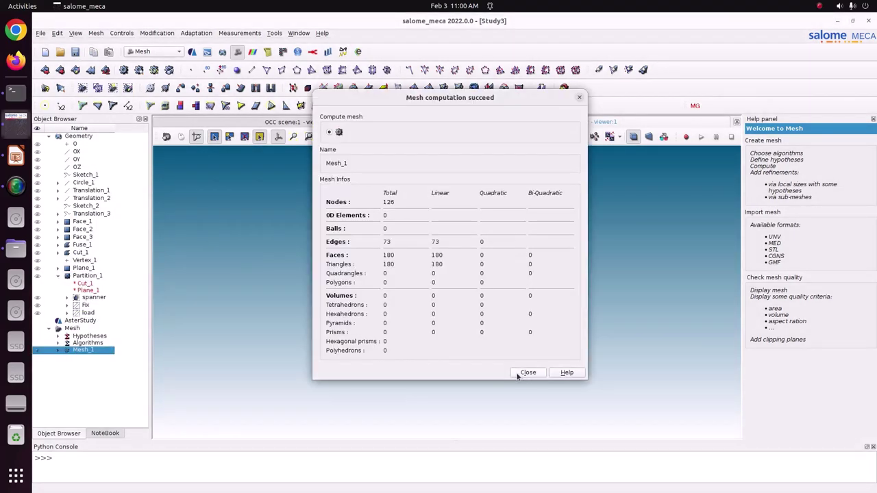
pyautogui.click(523, 373)
pyautogui.scroll(2, 471, 319)
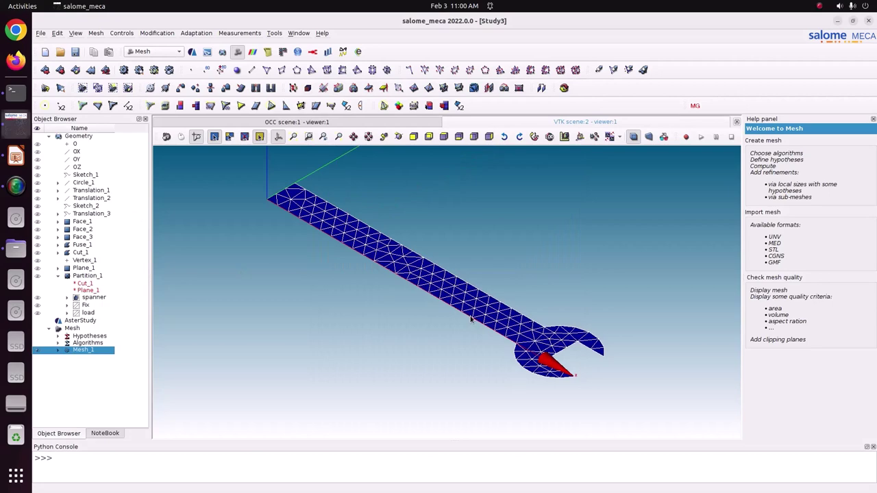
# Step: Edit Mesh_1's NETGEN 2D simple parameters hypothesis to a local length of 1 and apply the change
pyautogui.rightClick(87, 351)
pyautogui.click(116, 118)
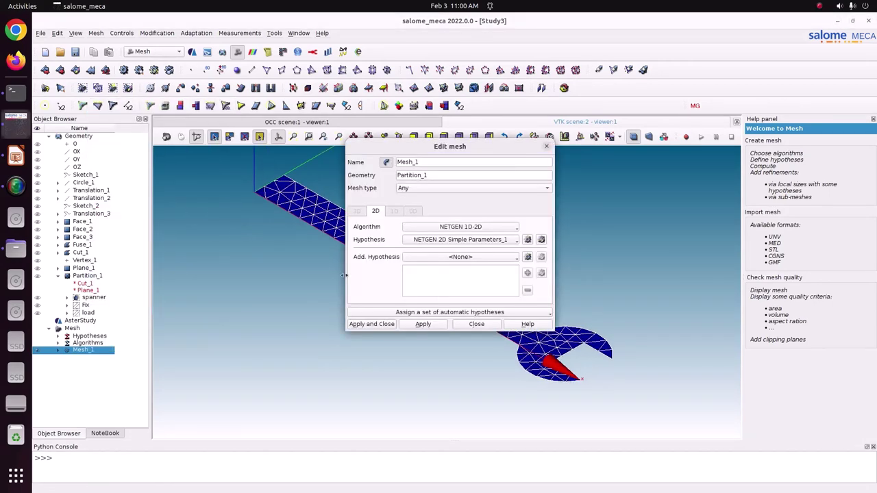
pyautogui.click(541, 240)
pyautogui.moveTo(483, 209); pyautogui.dragTo(434, 200)
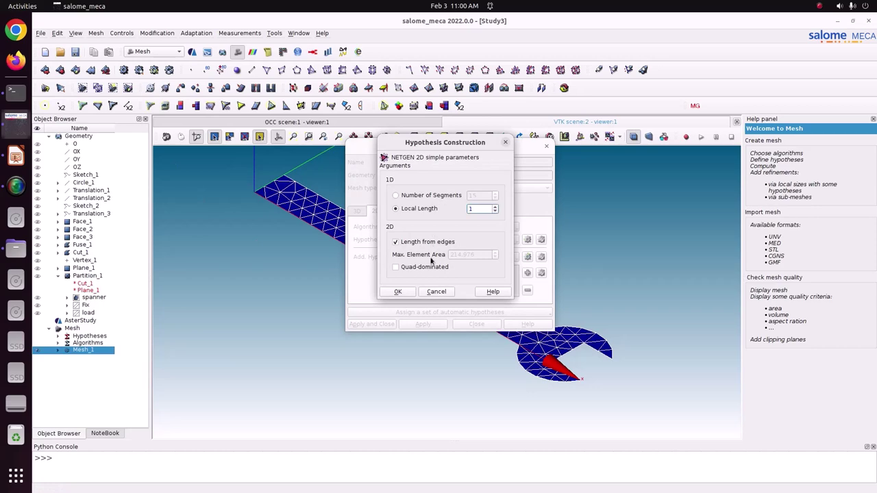
pyautogui.click(404, 292)
pyautogui.click(379, 324)
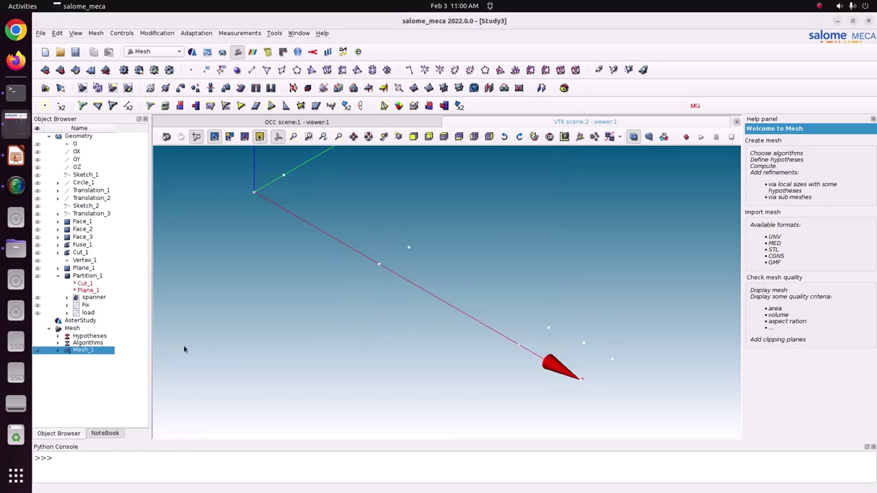
# Step: Recompute Mesh_1 with the refined hypothesis and close the computation report
pyautogui.rightClick(83, 350)
pyautogui.click(147, 170)
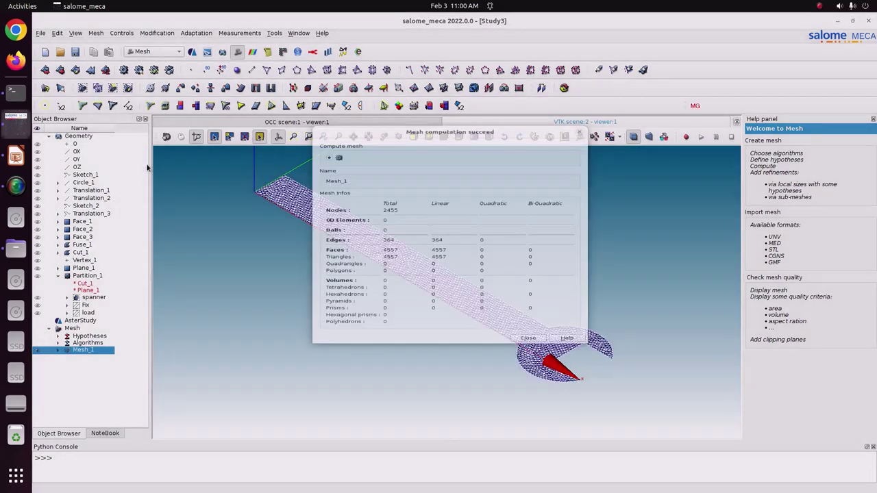
pyautogui.press('Return')
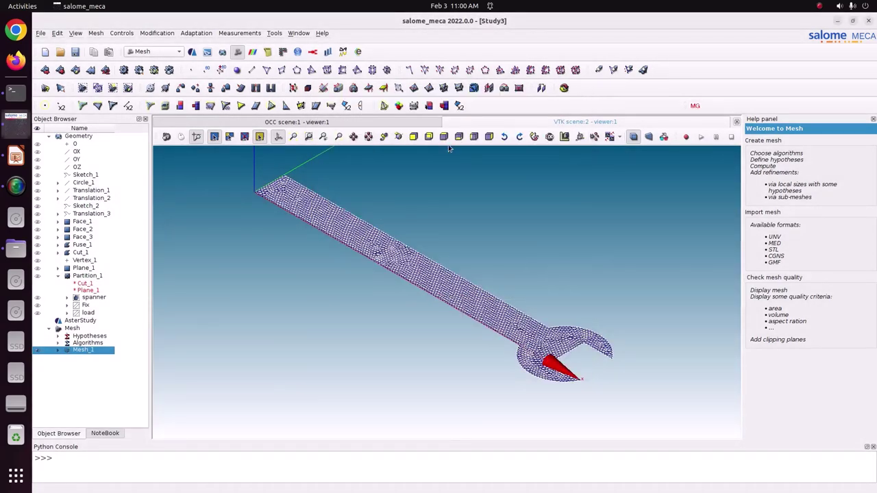
# Step: Inspect the refined spanner mesh in plan view from both sides and save the study
pyautogui.click(444, 136)
pyautogui.click(458, 136)
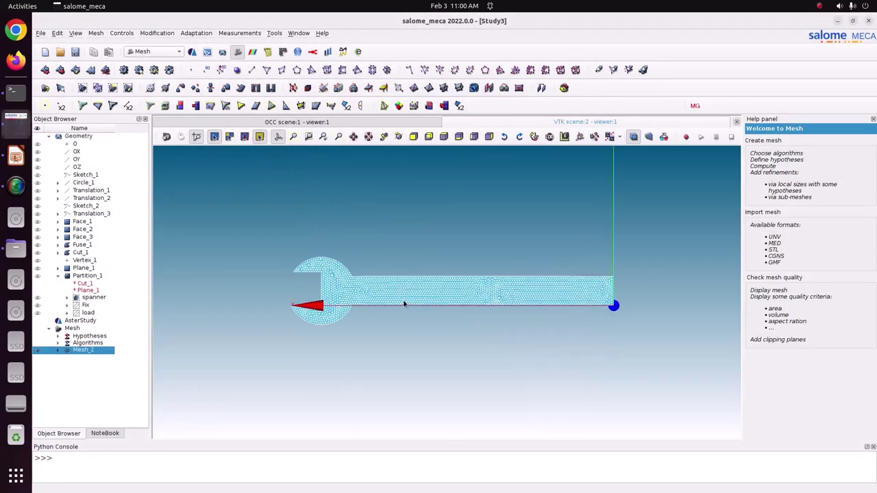
pyautogui.scroll(4, 405, 305)
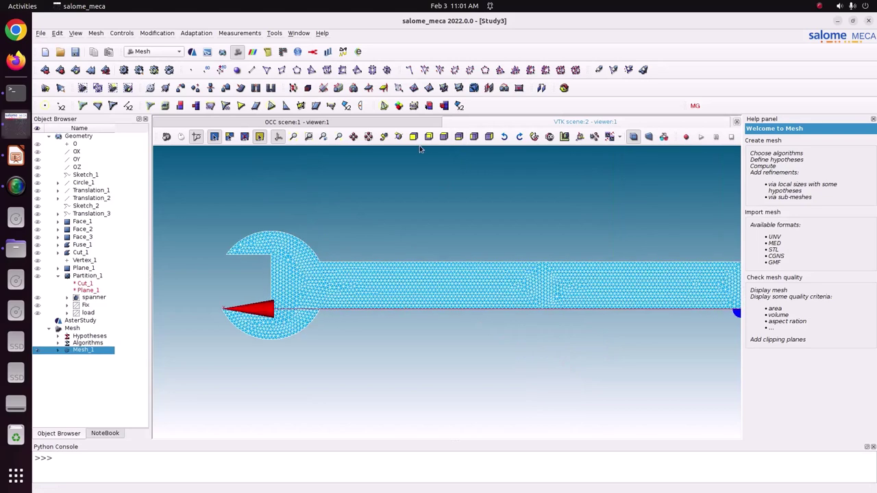
pyautogui.click(444, 136)
pyautogui.scroll(4, 409, 301)
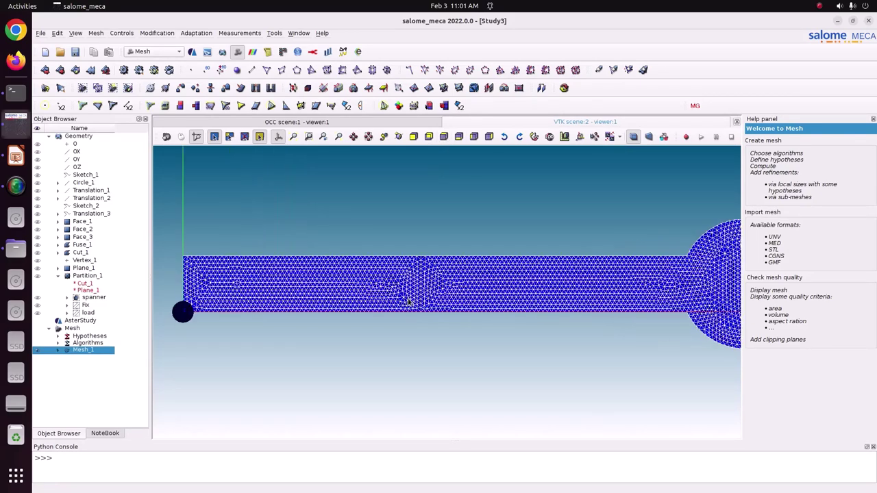
pyautogui.hotkey('ctrl', 's')
# Step: Create a node group on Mesh_1 from the load geometry group and display only that node group
pyautogui.click(60, 351)
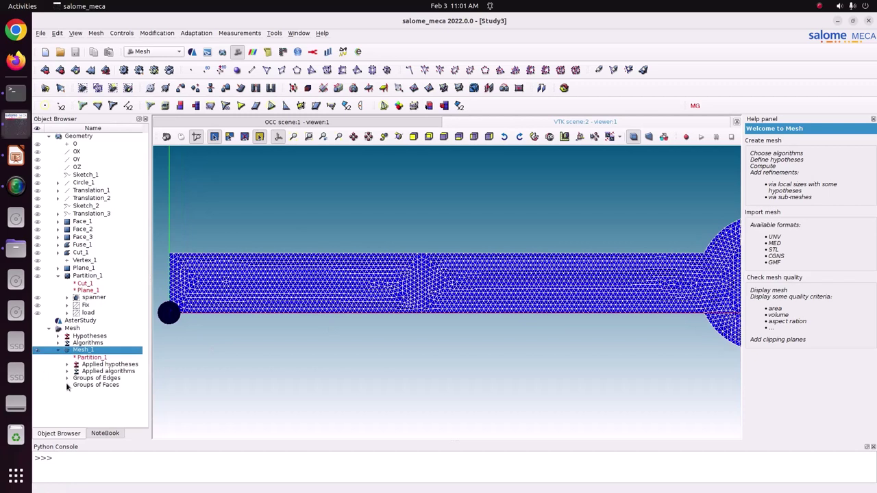
pyautogui.click(67, 386)
pyautogui.click(67, 378)
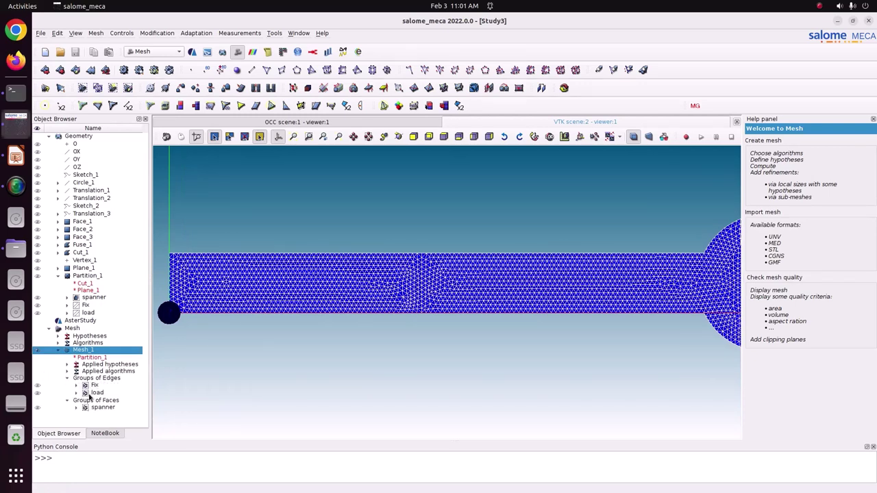
pyautogui.rightClick(88, 351)
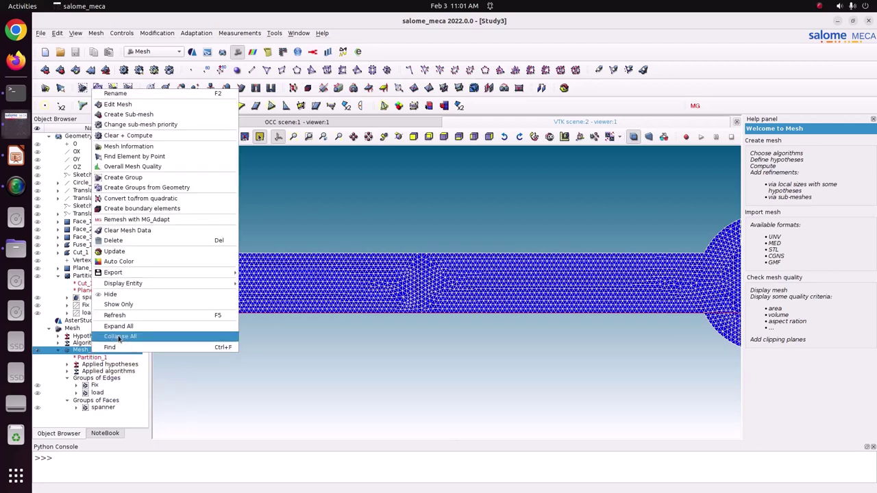
pyautogui.click(146, 187)
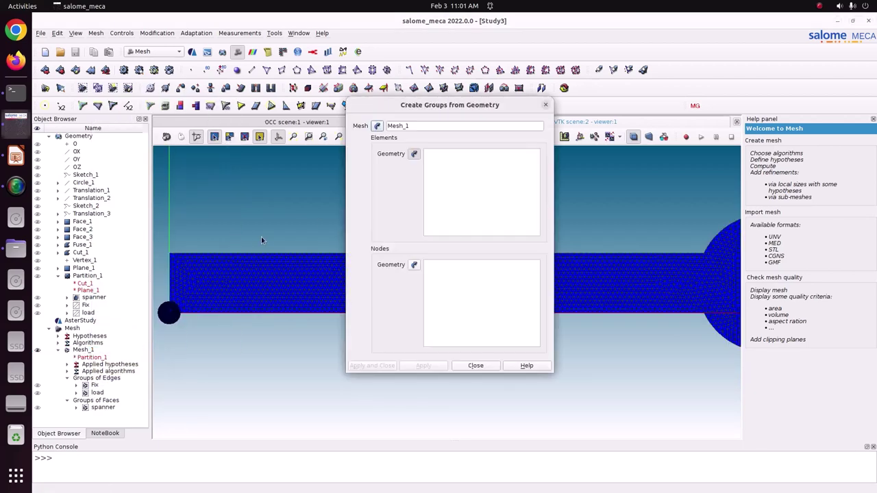
pyautogui.click(414, 264)
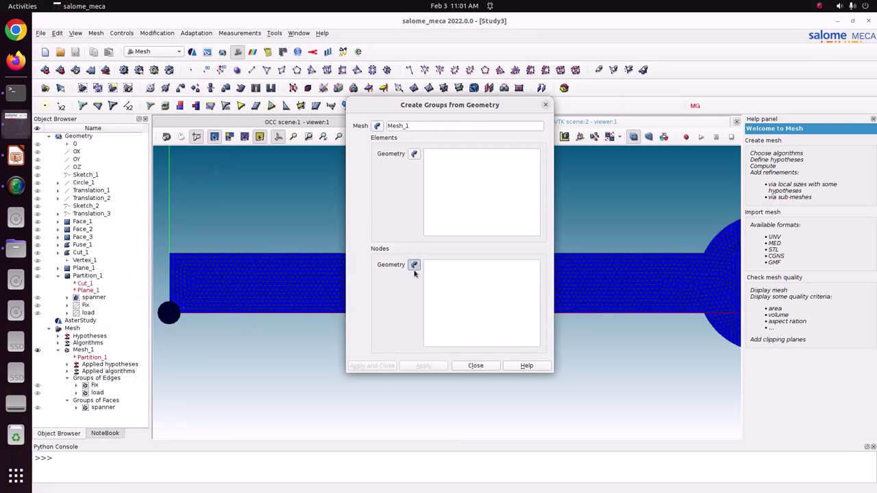
pyautogui.click(88, 313)
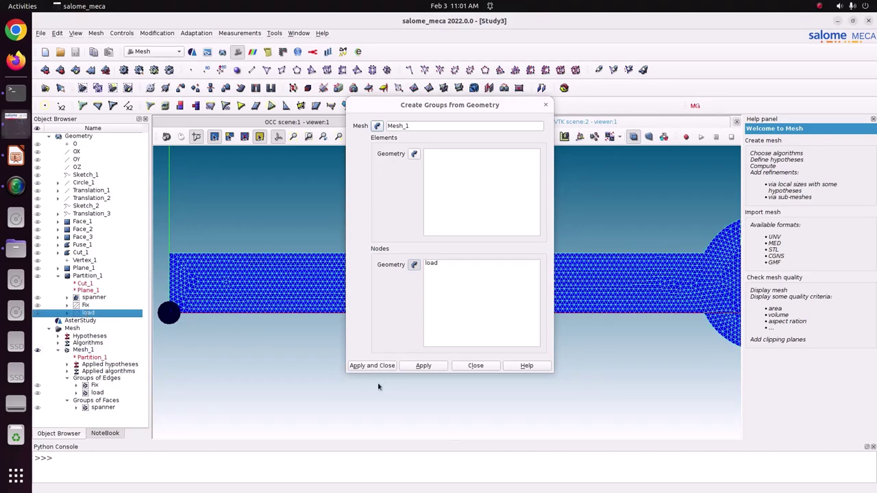
pyautogui.click(371, 366)
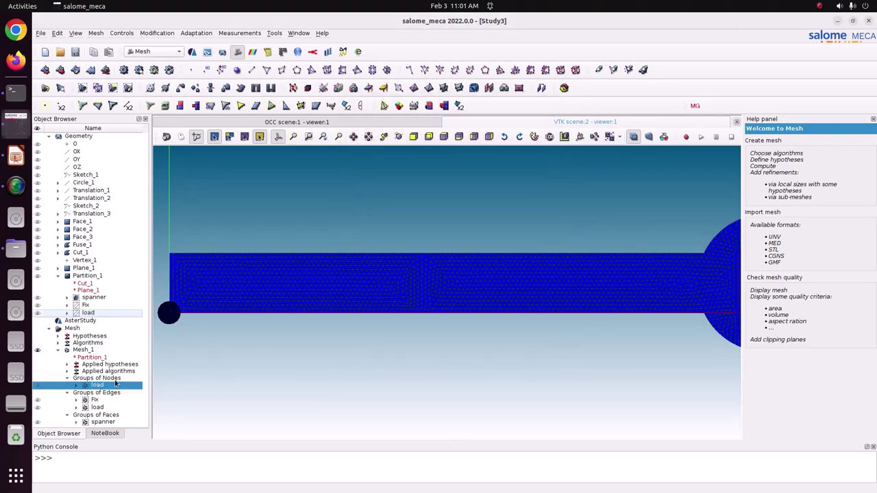
pyautogui.click(37, 350)
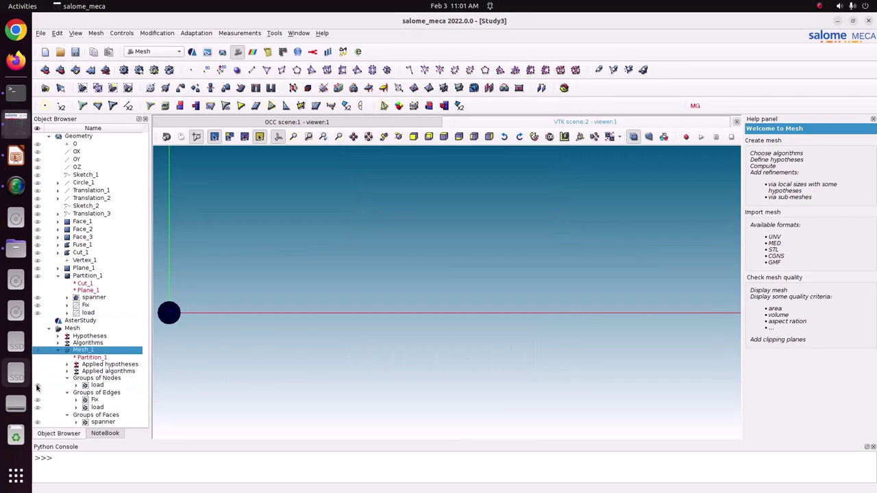
pyautogui.moveTo(248, 354)
pyautogui.keyDown('ctrl'); pyautogui.mouseDown(button='right')
pyautogui.moveTo(264, 339)
pyautogui.moveTo(507, 364)
pyautogui.moveTo(716, 334)
pyautogui.moveTo(611, 312)
pyautogui.moveTo(641, 323)
pyautogui.mouseUp(button='right'); pyautogui.keyUp('ctrl')
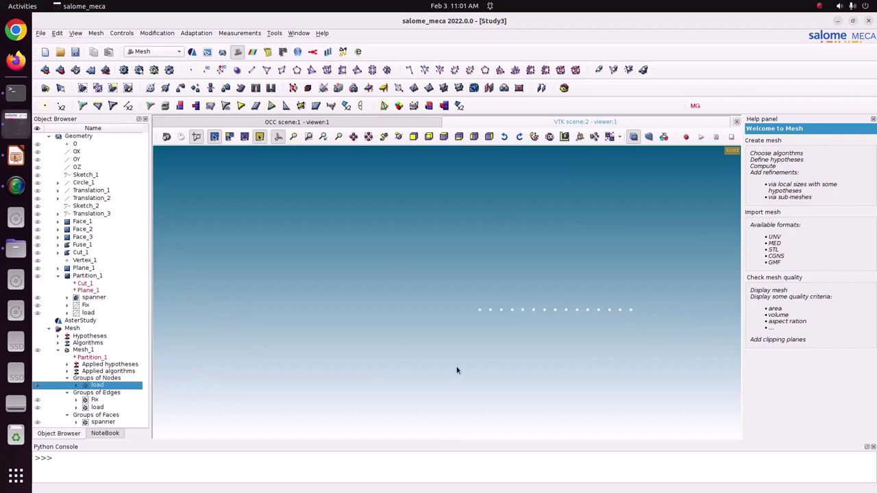
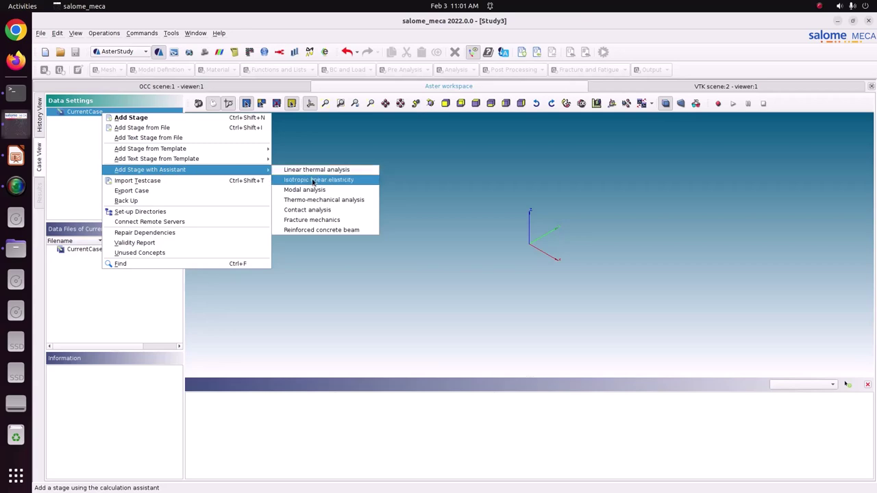
# Step: Add an isotropic linear elasticity stage with the assistant, using Mesh_1 and the C_PLAN model
pyautogui.click(314, 180)
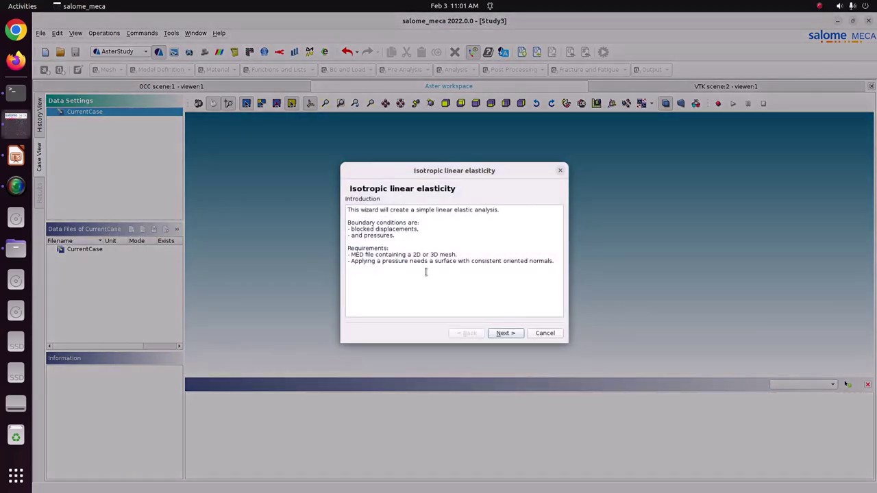
pyautogui.click(507, 333)
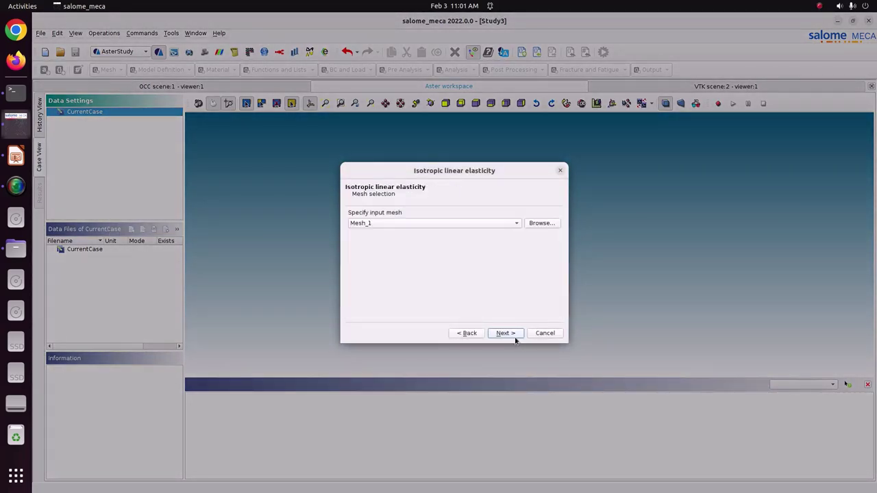
pyautogui.click(505, 333)
pyautogui.click(428, 224)
pyautogui.click(414, 233)
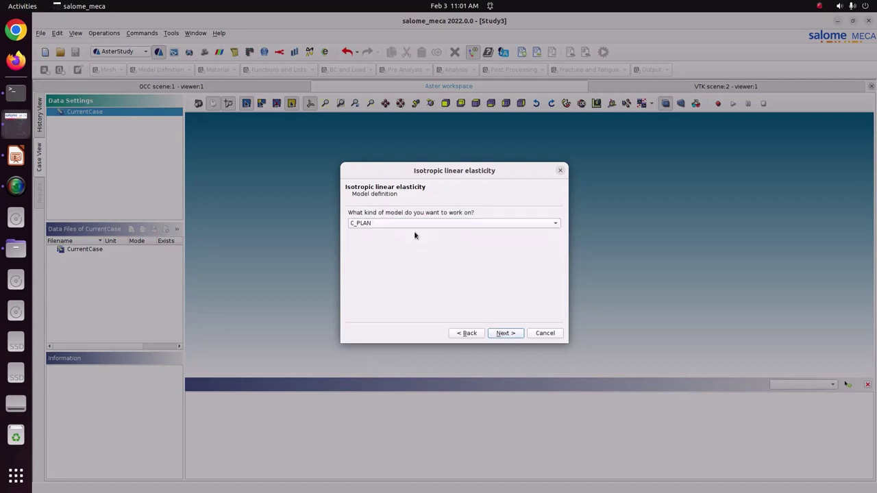
pyautogui.click(504, 335)
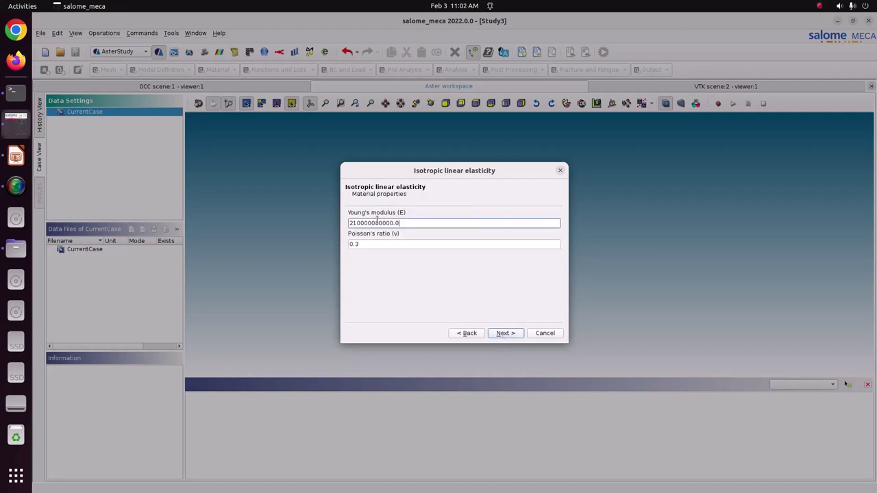
# Step: Replace the default Young's modulus in the material properties with 210000
pyautogui.doubleClick(402, 224)
pyautogui.click(411, 227)
pyautogui.press('BackSpace')
pyautogui.press('BackSpace')
pyautogui.press('BackSpace')
pyautogui.press('BackSpace')
pyautogui.press('BackSpace')
pyautogui.press('BackSpace')
pyautogui.press('BackSpace')
pyautogui.press('BackSpace')
pyautogui.press('BackSpace')
pyautogui.press('BackSpace')
pyautogui.press('BackSpace')
pyautogui.press('BackSpace')
pyautogui.press('BackSpace')
pyautogui.press('BackSpace')
pyautogui.write('210000')
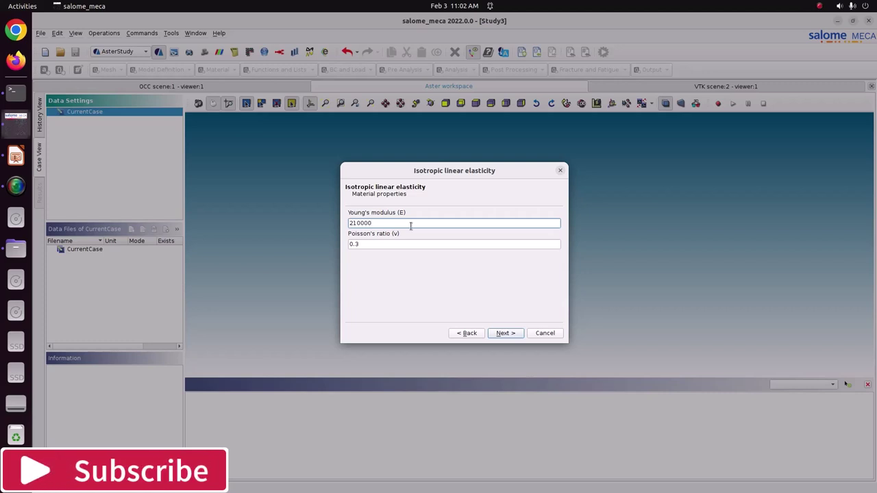
# Step: Check the material data on the spanner.pptx slide in LibreOffice Impress, then return to salome_meca and correct Young's modulus to 200000
pyautogui.click(16, 158)
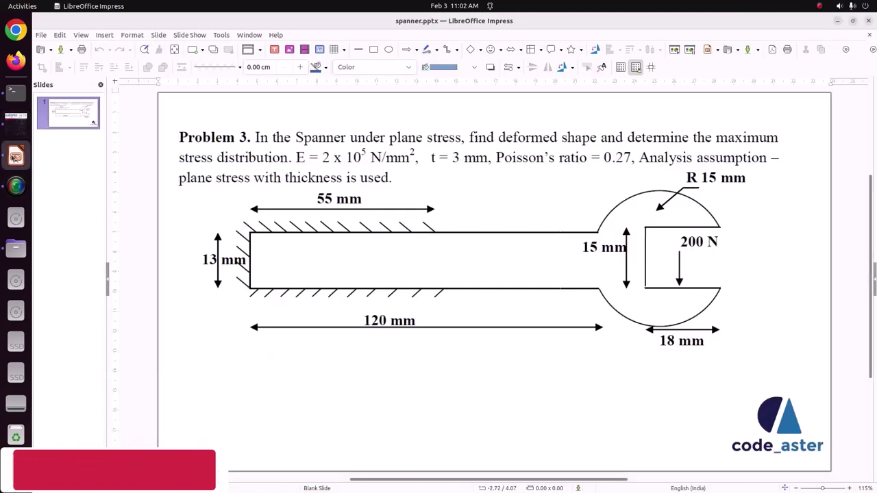
pyautogui.click(16, 116)
pyautogui.click(352, 223)
pyautogui.write('10000')
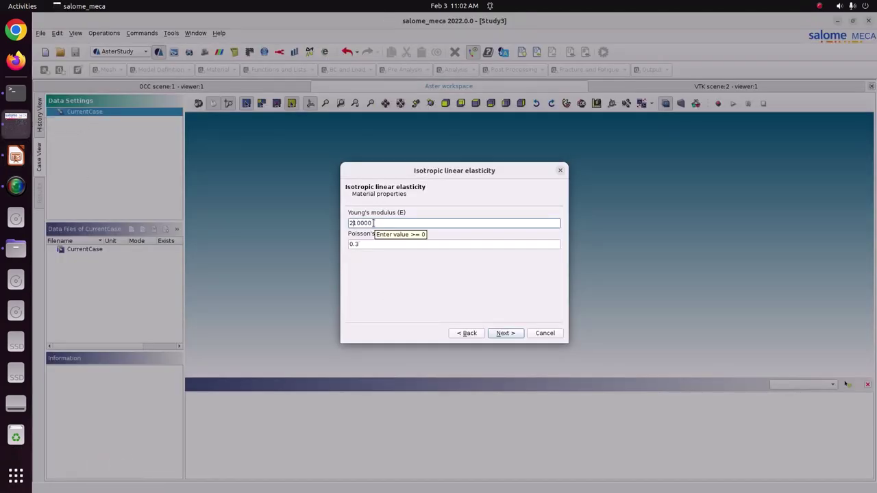
# Step: Set Poisson's ratio to the problem statement's 0.27 and proceed to the boundary conditions
pyautogui.click(364, 245)
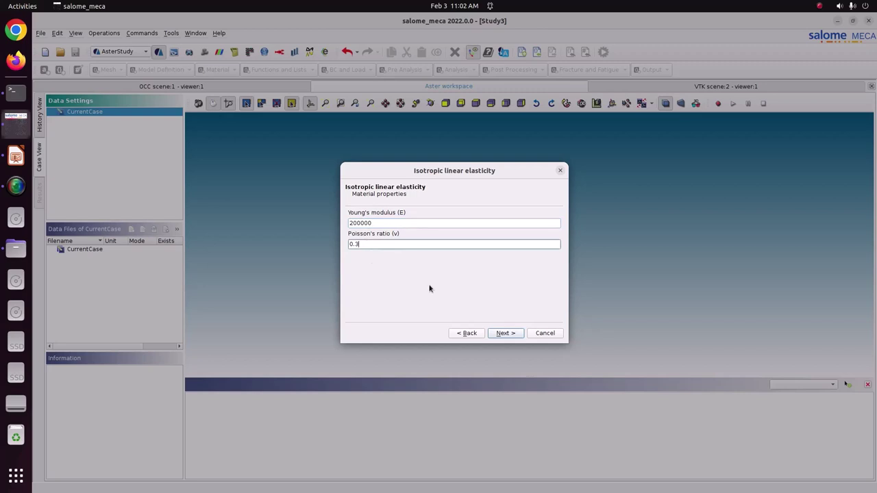
pyautogui.moveTo(377, 245); pyautogui.dragTo(204, 247)
pyautogui.write('0')
pyautogui.click(517, 333)
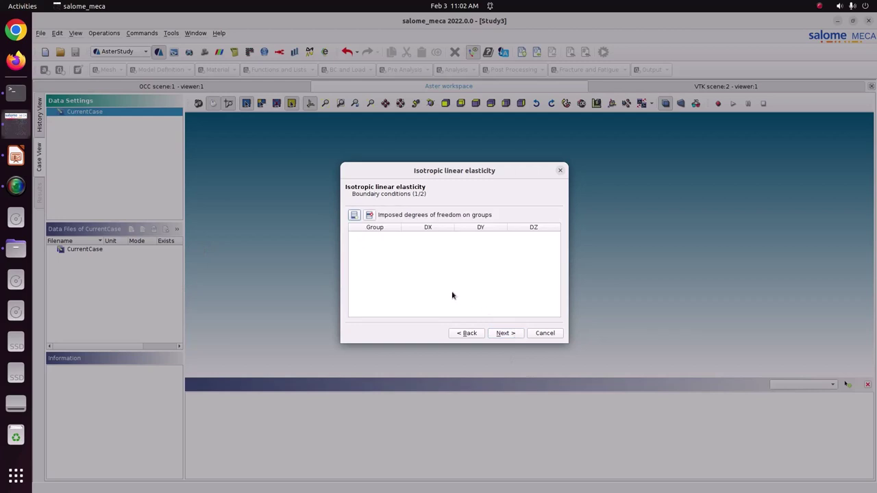
# Step: Impose DX = 0 and DY = 0 on the Fix group and proceed to the pressure conditions
pyautogui.click(355, 215)
pyautogui.click(370, 239)
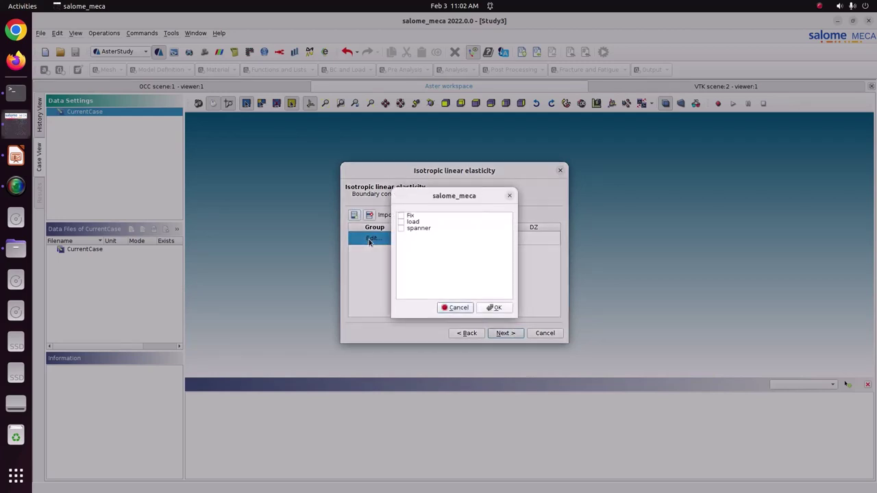
pyautogui.click(401, 217)
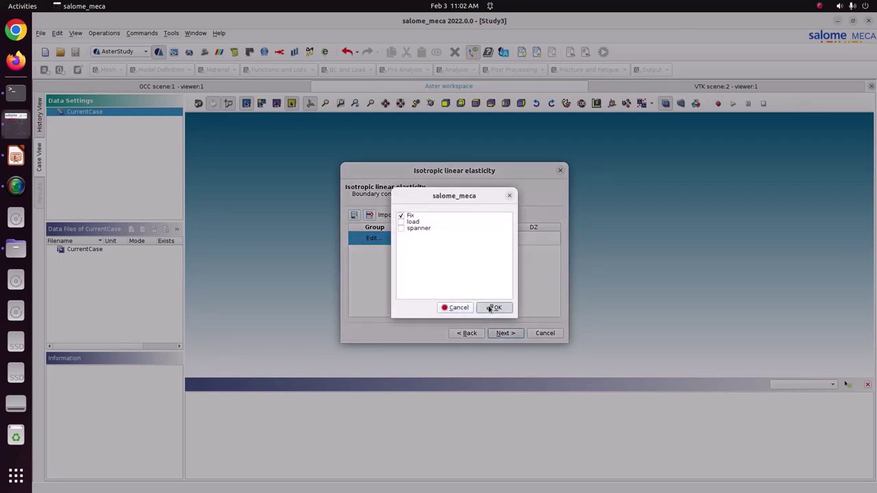
pyautogui.click(492, 307)
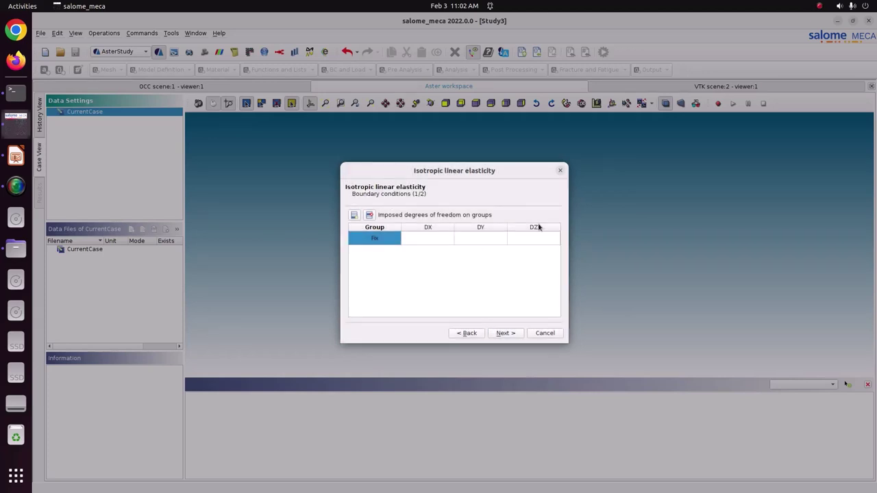
pyautogui.click(442, 240)
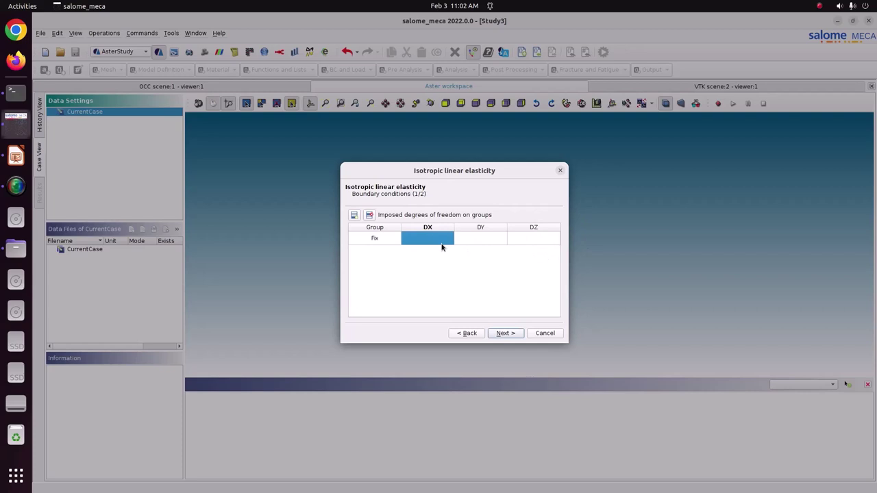
pyautogui.write('0')
pyautogui.click(478, 237)
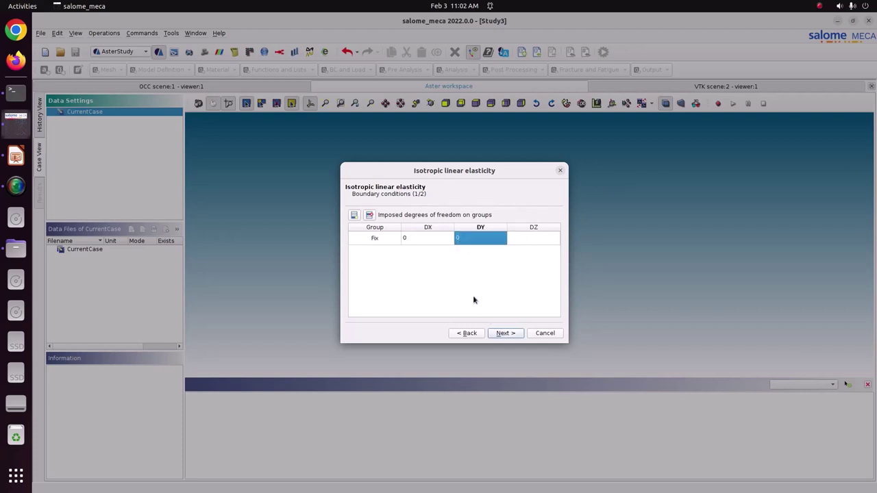
pyautogui.click(494, 338)
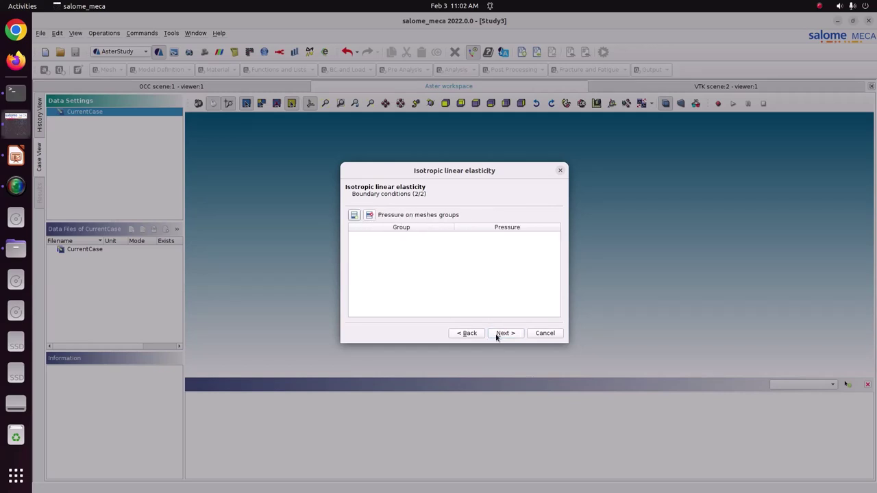
# Step: Apply a pressure of 1 to the load group and proceed to the result file settings
pyautogui.click(354, 215)
pyautogui.click(375, 238)
pyautogui.click(401, 222)
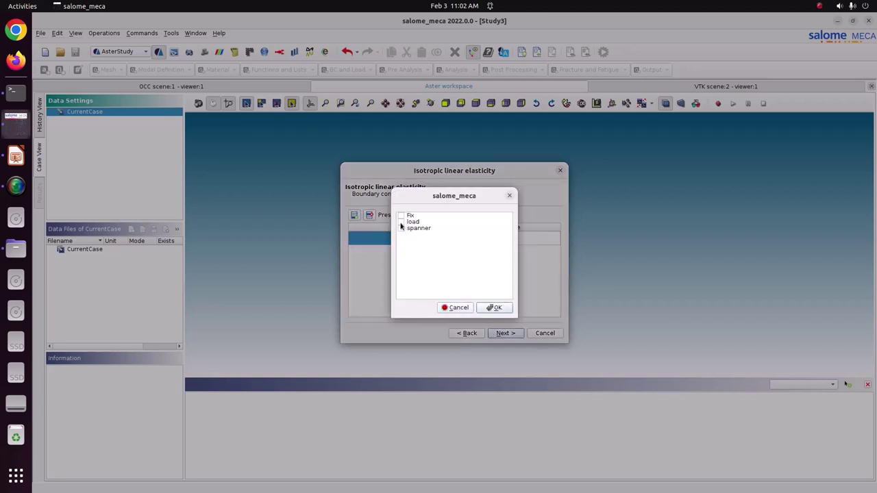
pyautogui.click(495, 308)
pyautogui.click(476, 239)
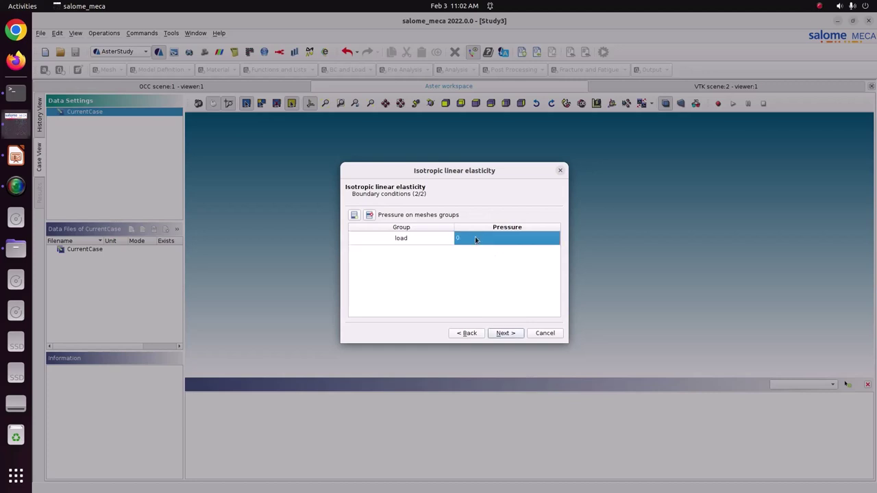
pyautogui.doubleClick(475, 239)
pyautogui.write('1')
pyautogui.press('Return')
pyautogui.click(507, 333)
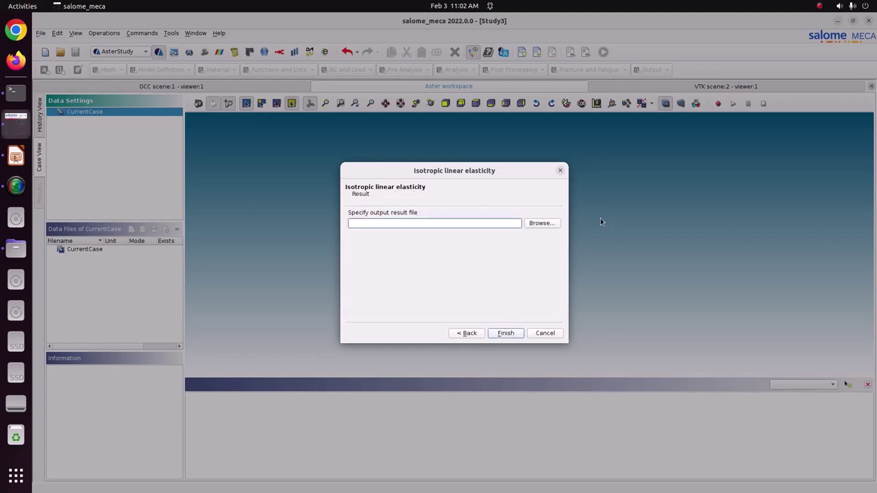
# Step: Set the output result file to result12.rmed in the Pictures/CODE_ASTER/76-spanner folder and finish the isotropic linear elasticity assistant
pyautogui.click(553, 226)
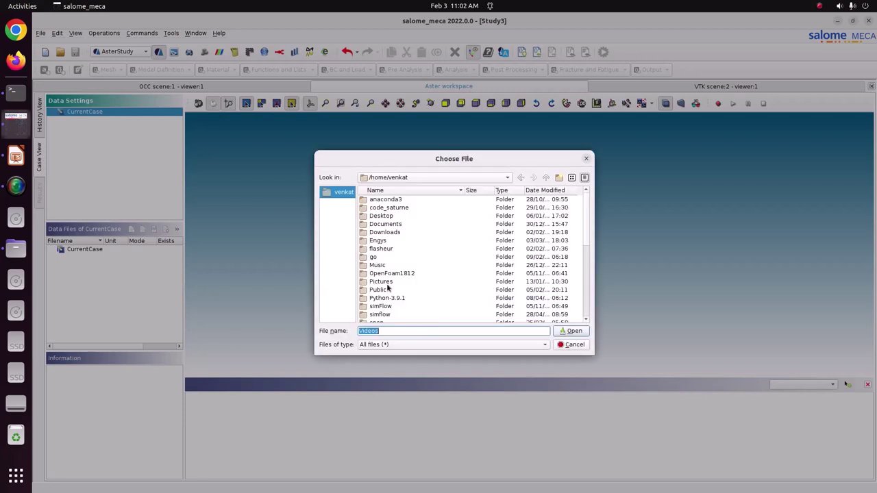
pyautogui.doubleClick(386, 283)
pyautogui.doubleClick(394, 210)
pyautogui.scroll(-1, 394, 271)
pyautogui.scroll(1, 394, 271)
pyautogui.doubleClick(388, 200)
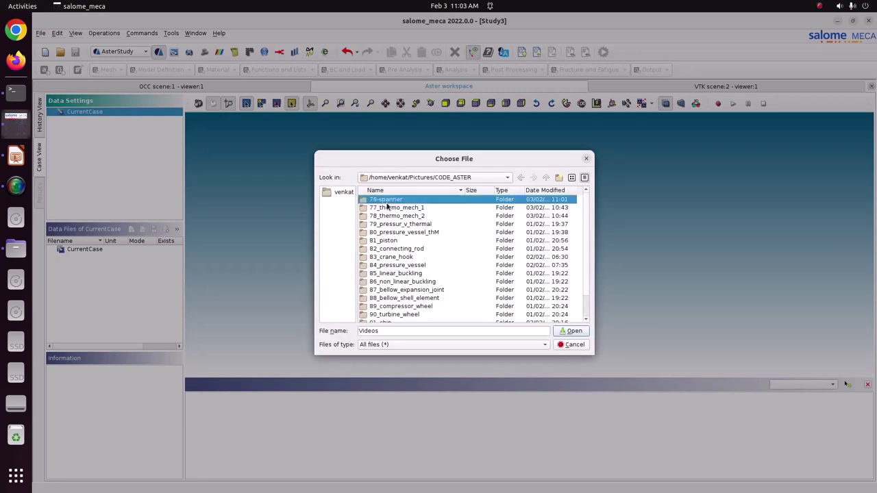
pyautogui.doubleClick(385, 330)
pyautogui.write('re')
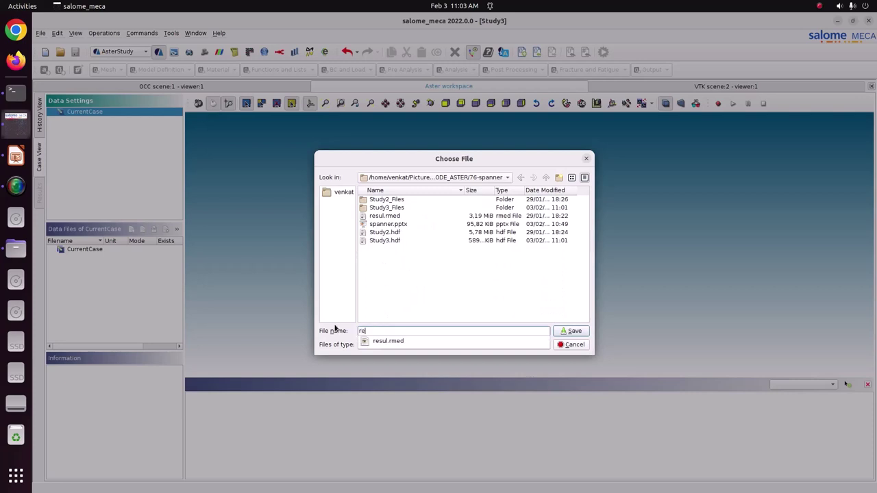
pyautogui.write('sult12.r')
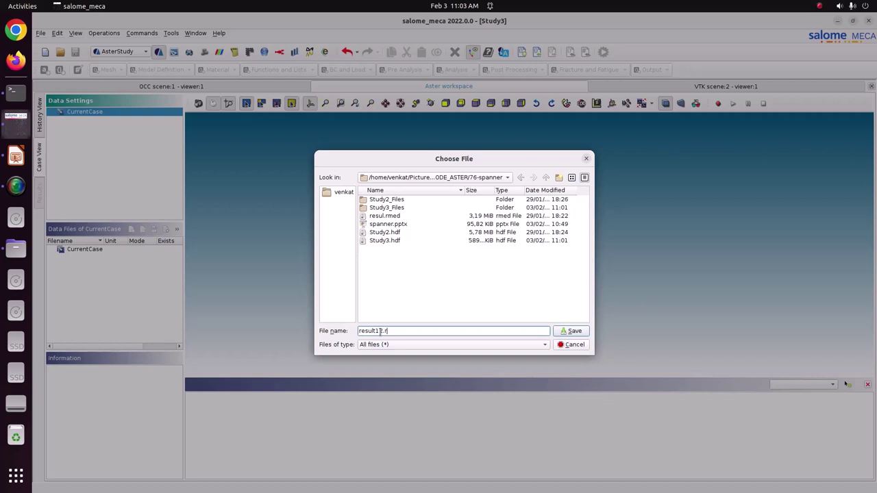
pyautogui.write('med')
pyautogui.hotkey('ctrl', 'a')
pyautogui.click(586, 331)
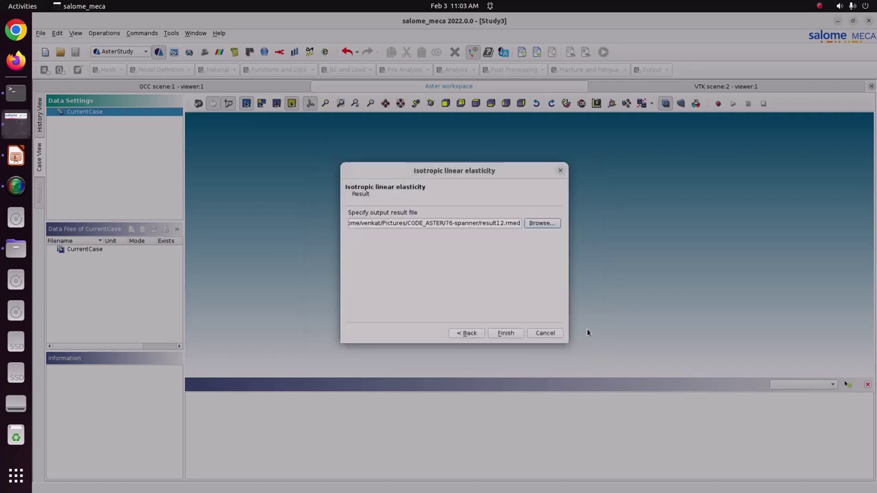
pyautogui.click(514, 331)
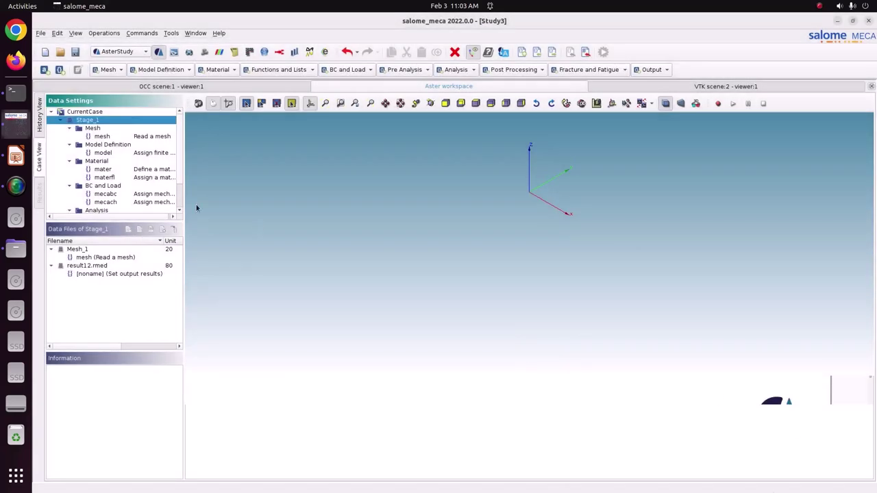
# Step: Enlarge the data settings area and review the definitions of the Stage_1 mesh, model, material and mechanical load commands
pyautogui.moveTo(143, 224); pyautogui.dragTo(155, 333)
pyautogui.moveTo(184, 239); pyautogui.dragTo(237, 239)
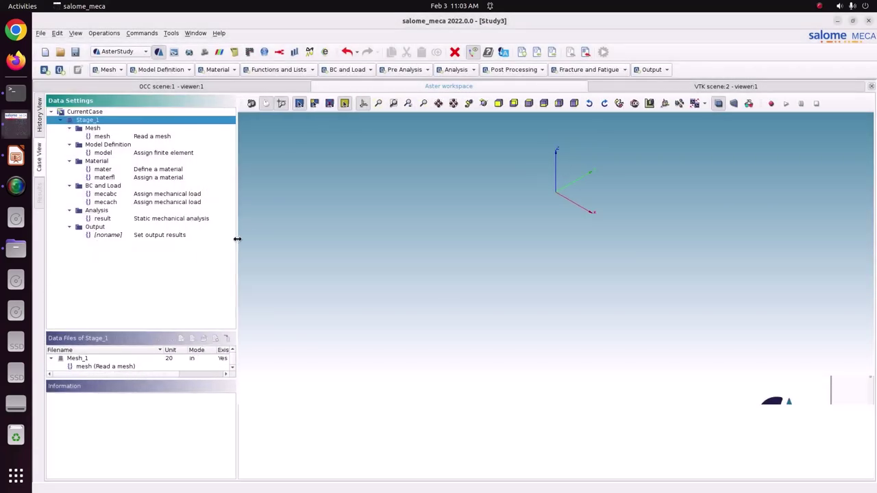
pyautogui.click(161, 138)
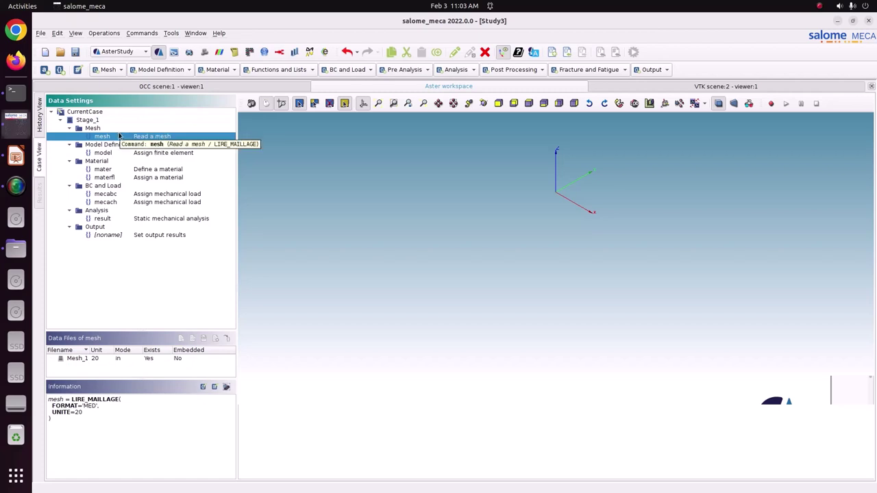
pyautogui.click(124, 154)
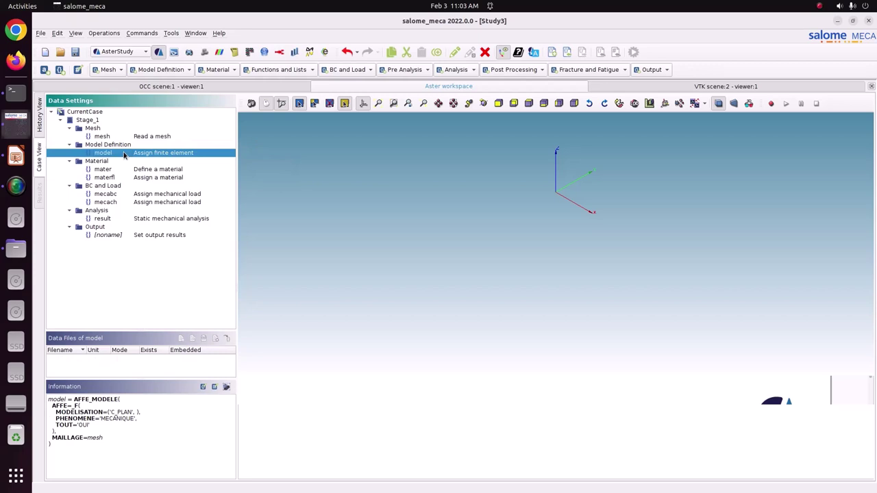
pyautogui.click(124, 170)
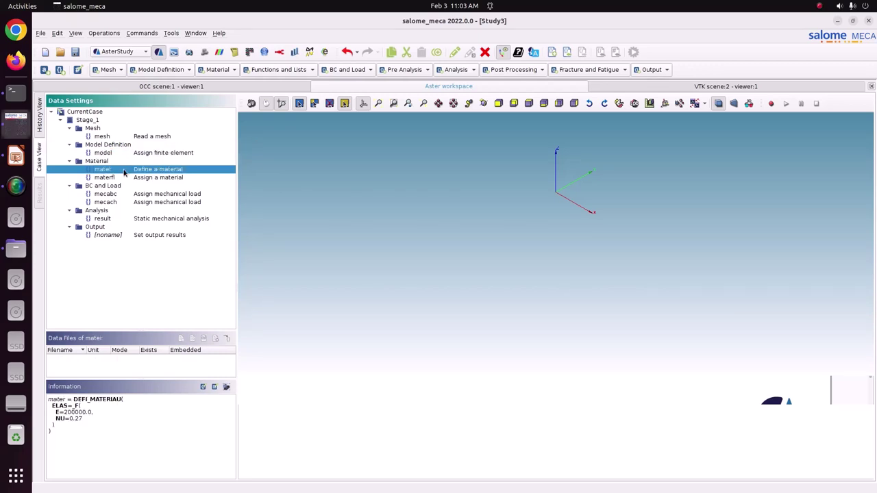
pyautogui.click(125, 179)
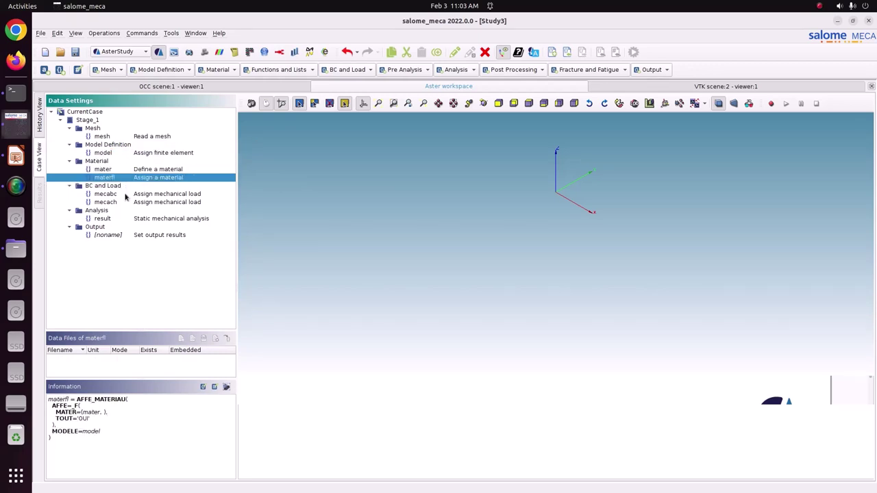
pyautogui.click(125, 196)
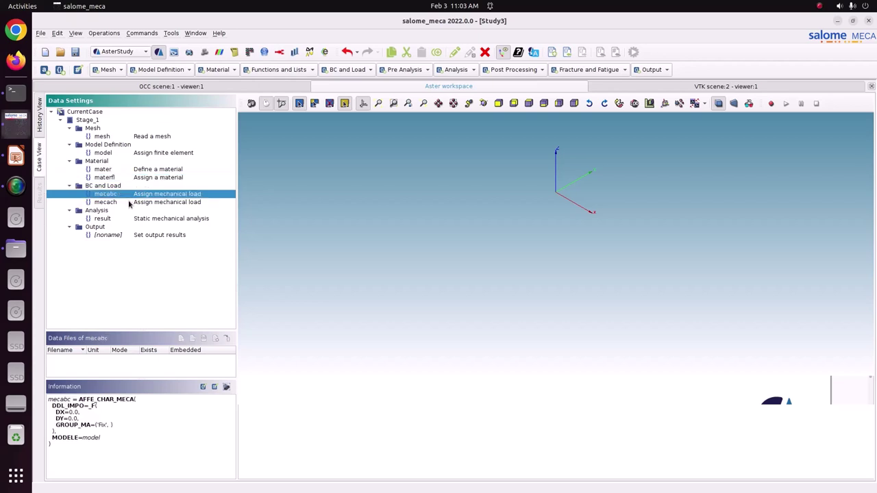
pyautogui.click(129, 203)
# Step: Add a FORCE_NODALE item to the mecach mechanical load and assign it to the load node group
pyautogui.doubleClick(129, 203)
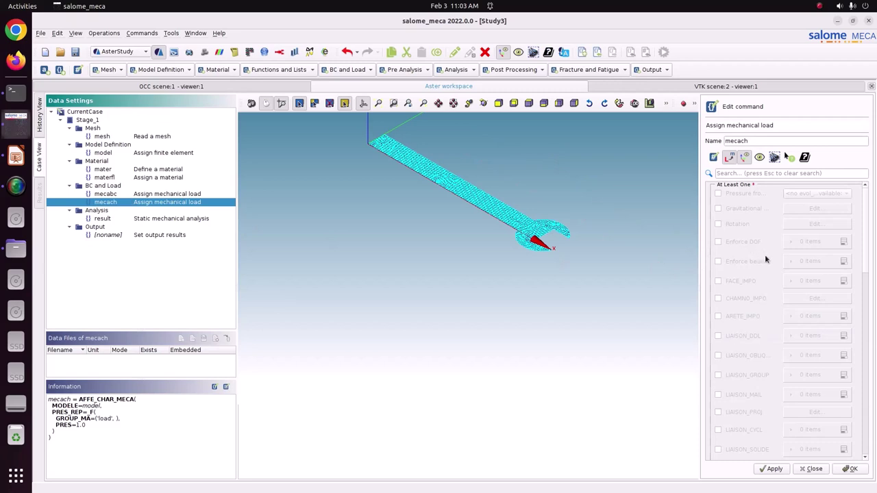
pyautogui.click(745, 174)
pyautogui.write('f')
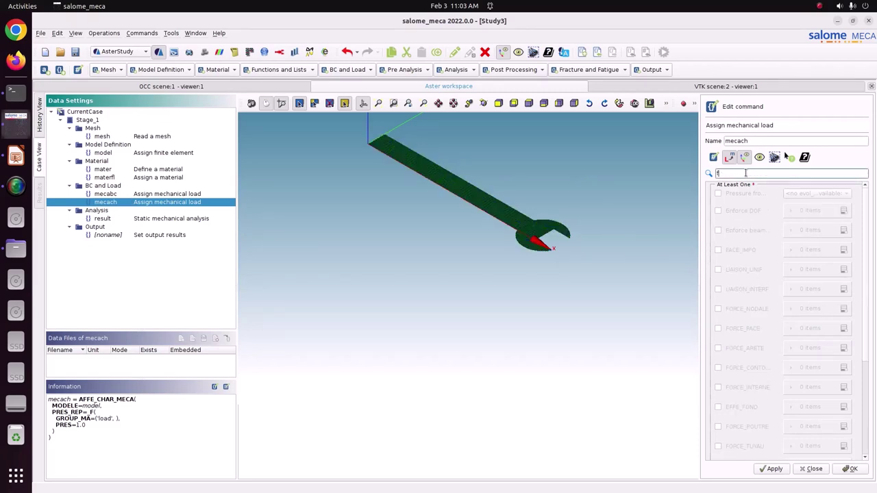
pyautogui.write('orc')
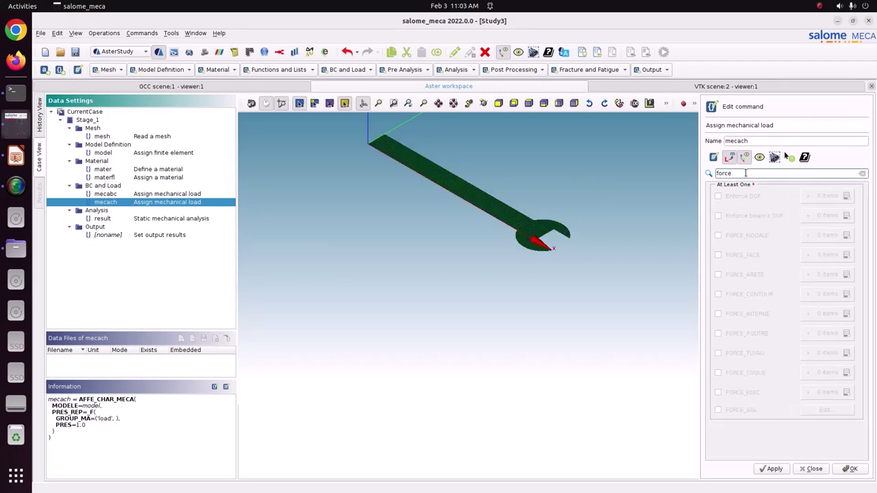
pyautogui.write('e')
pyautogui.click(737, 235)
pyautogui.click(840, 235)
pyautogui.click(810, 255)
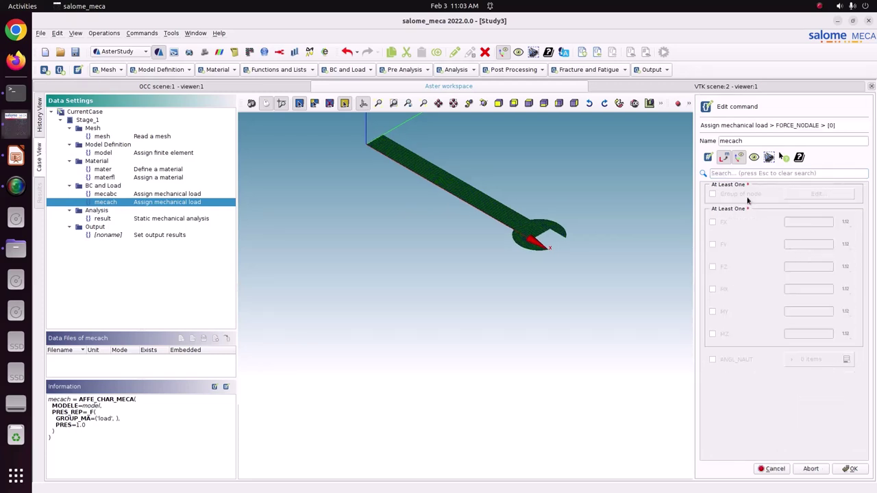
pyautogui.click(836, 195)
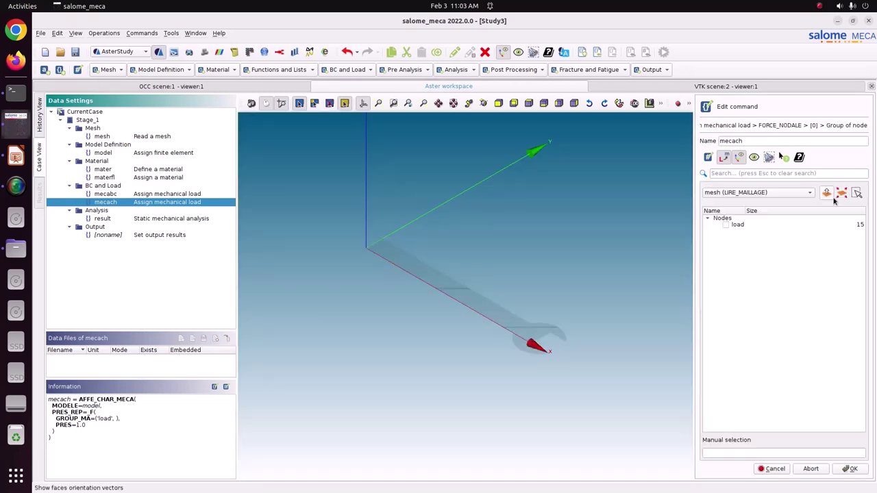
pyautogui.click(725, 227)
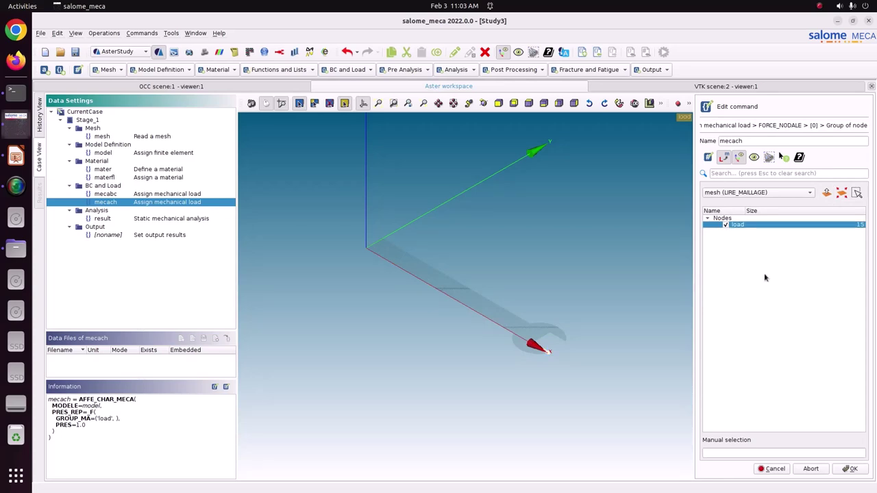
pyautogui.click(852, 468)
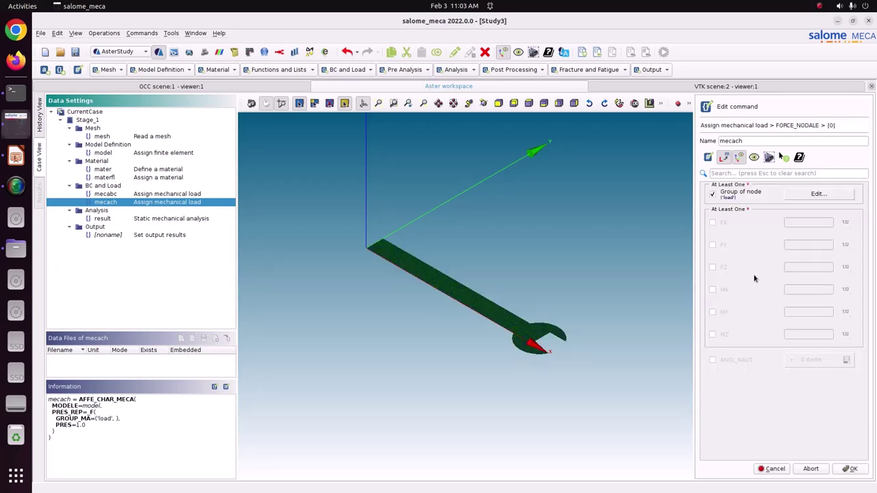
# Step: Check the applied force on the spanner.pptx slide in LibreOffice Impress, then return to salome_meca and set the nodal force FY to 200
pyautogui.click(16, 157)
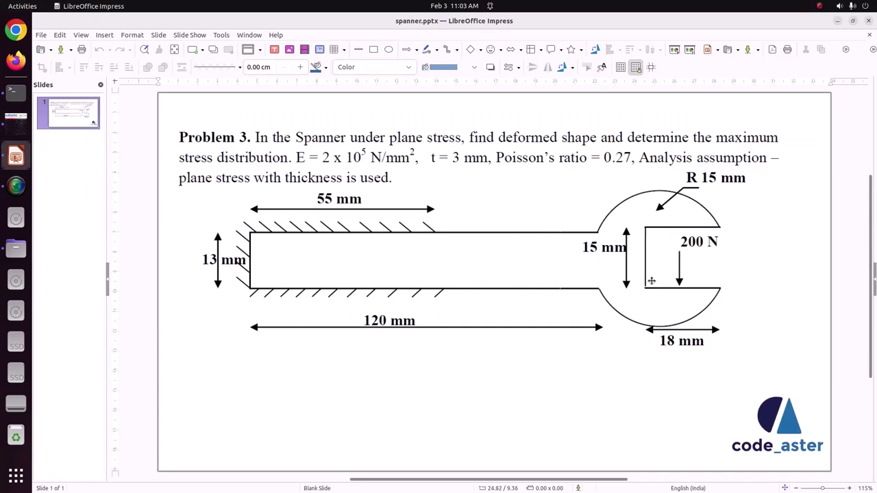
pyautogui.click(16, 116)
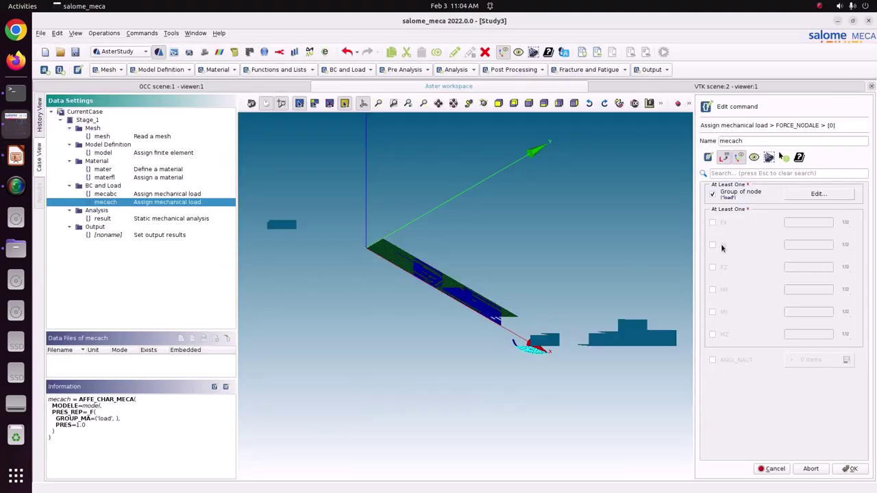
pyautogui.click(720, 245)
pyautogui.click(816, 244)
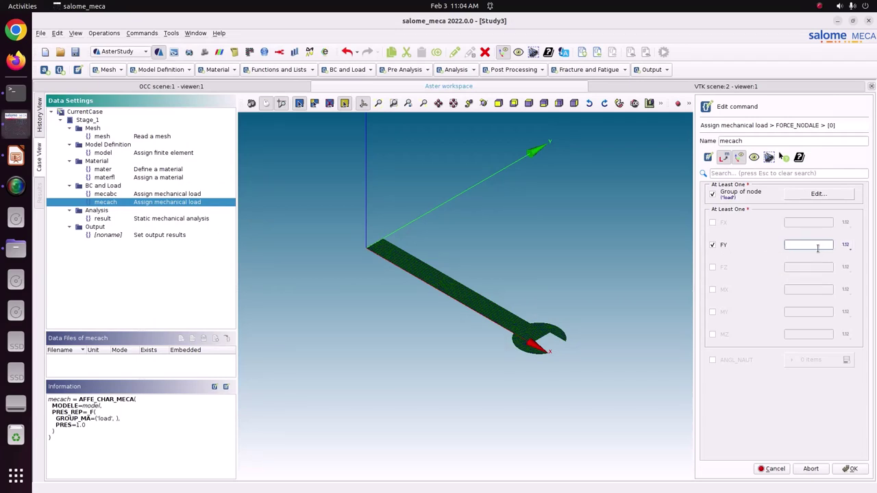
pyautogui.click(851, 470)
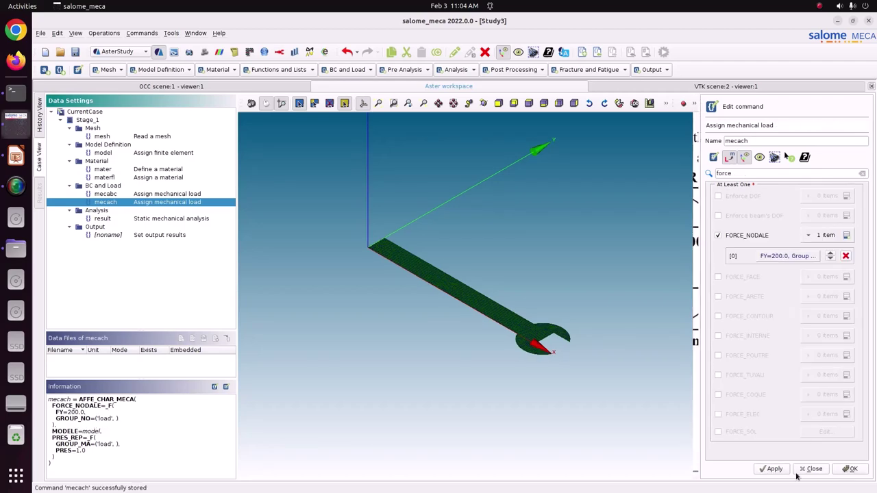
pyautogui.click(849, 471)
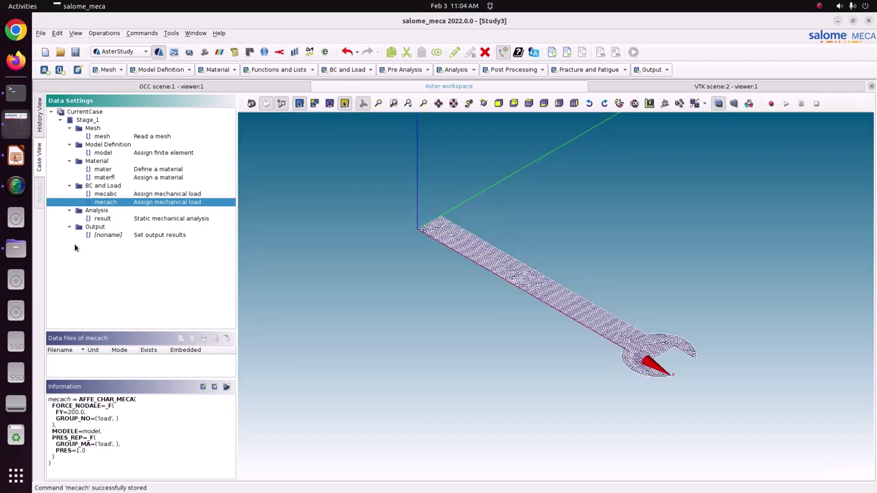
# Step: Save the study and examine the meshed spanner's jaw from the top view
pyautogui.hotkey('ctrl', 's')
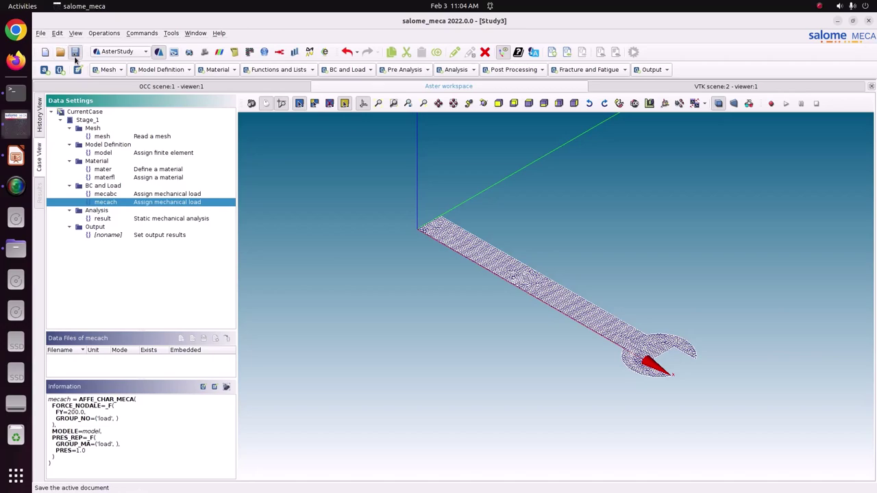
pyautogui.scroll(5, 674, 386)
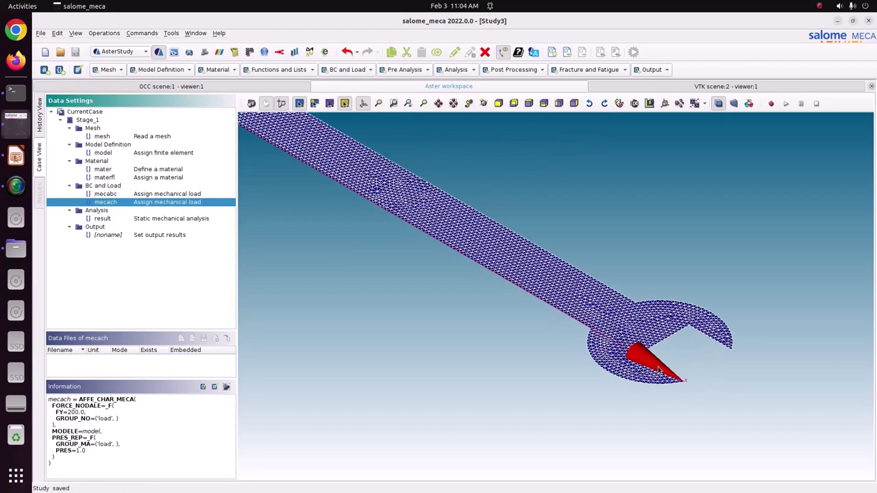
pyautogui.scroll(1, 660, 371)
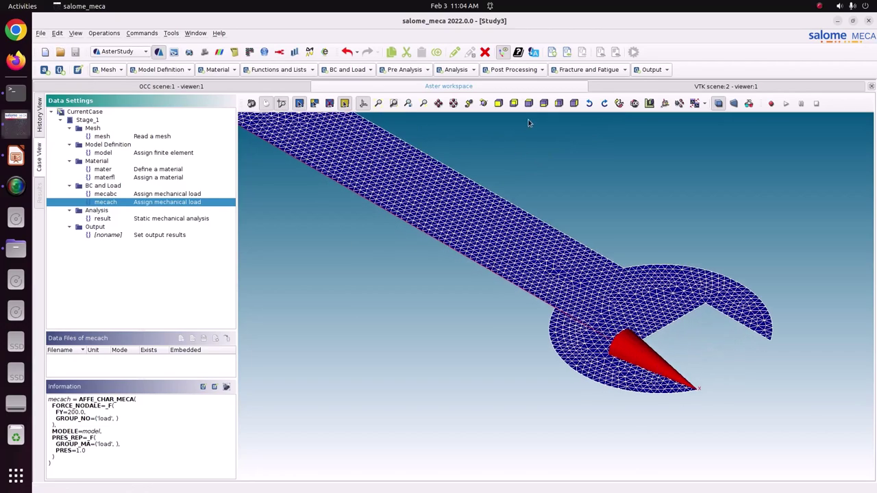
pyautogui.click(528, 104)
pyautogui.scroll(3, 736, 337)
pyautogui.scroll(2, 733, 339)
pyautogui.click(104, 33)
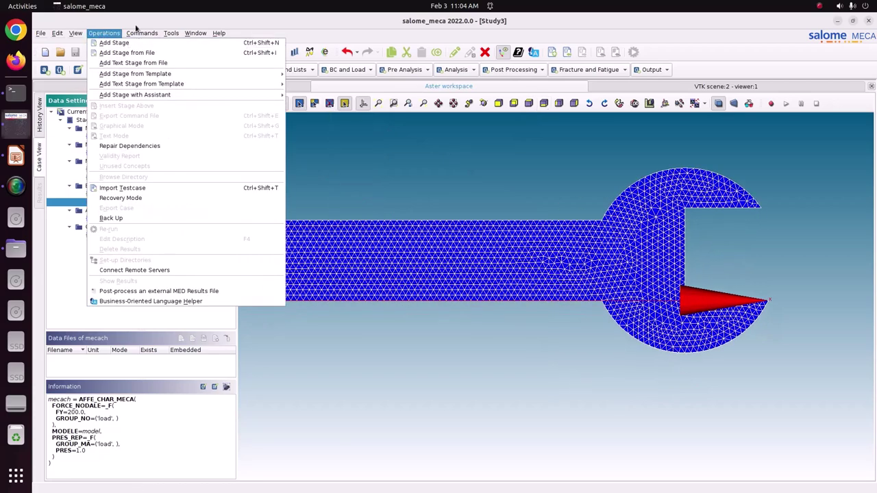
pyautogui.click(337, 131)
# Step: Switch to the Mesh module and display only the load node group of Mesh_1 to examine its nodes
pyautogui.click(132, 53)
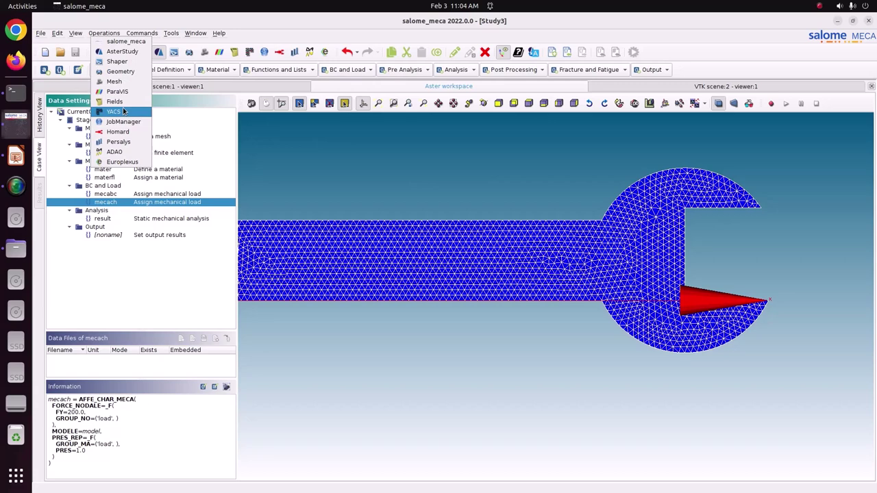
pyautogui.click(114, 81)
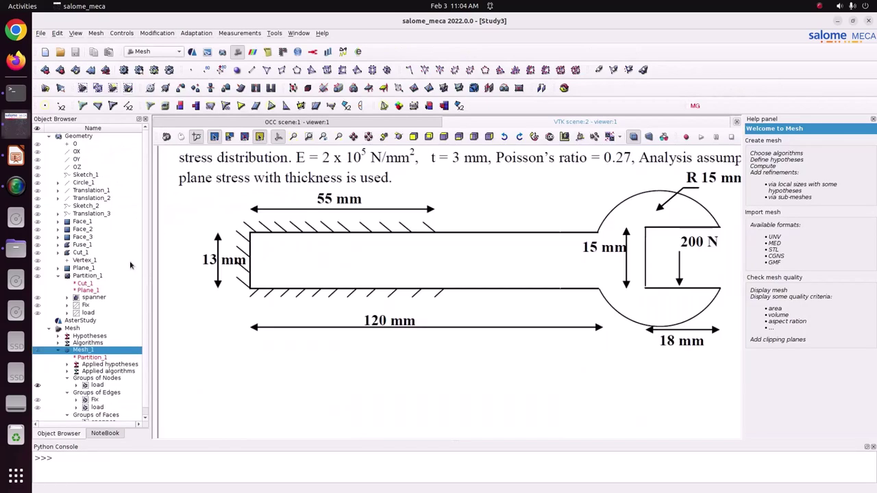
pyautogui.scroll(-1, 85, 405)
pyautogui.rightClick(94, 379)
pyautogui.click(129, 341)
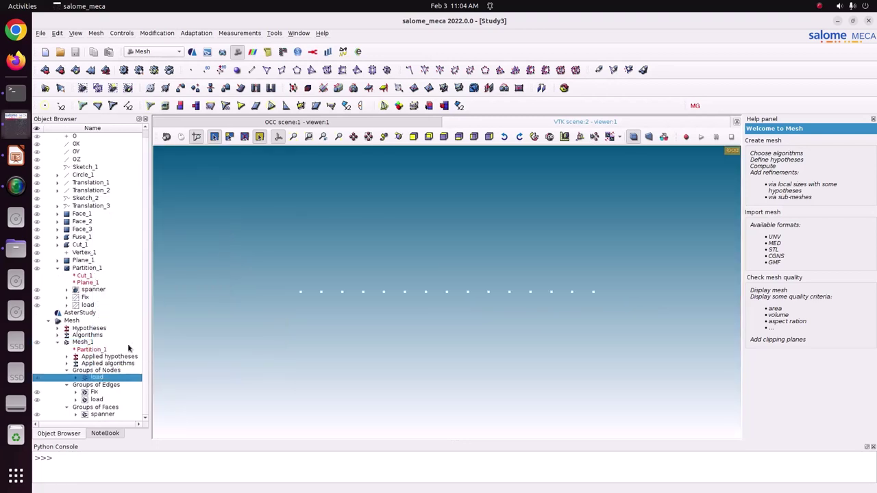
pyautogui.moveTo(242, 204); pyautogui.dragTo(697, 377)
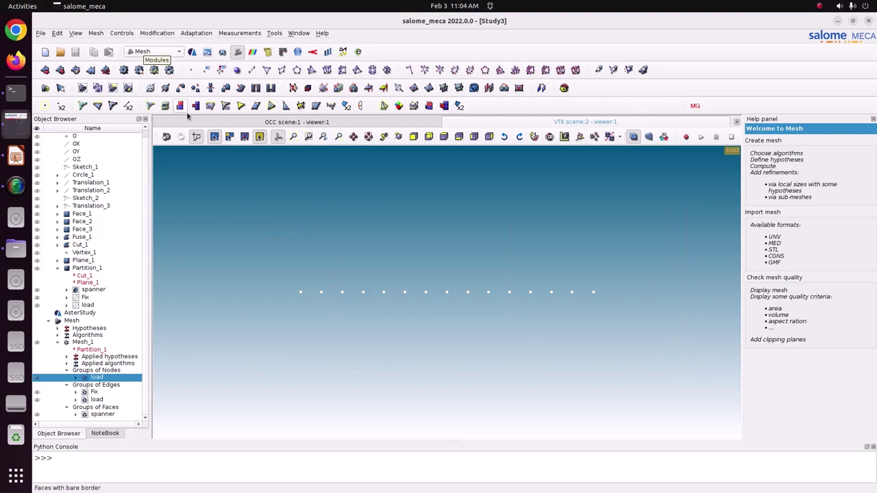
# Step: Check the mesh information of the load node group for its number of nodes
pyautogui.rightClick(144, 376)
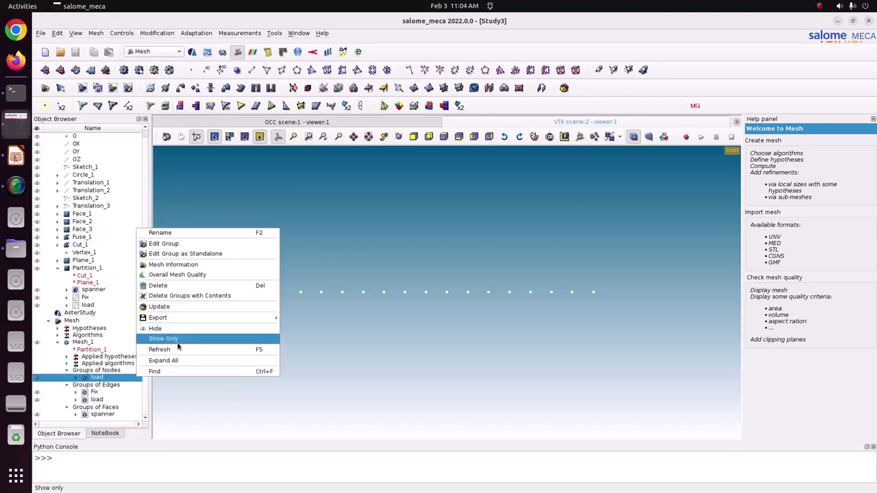
pyautogui.click(177, 265)
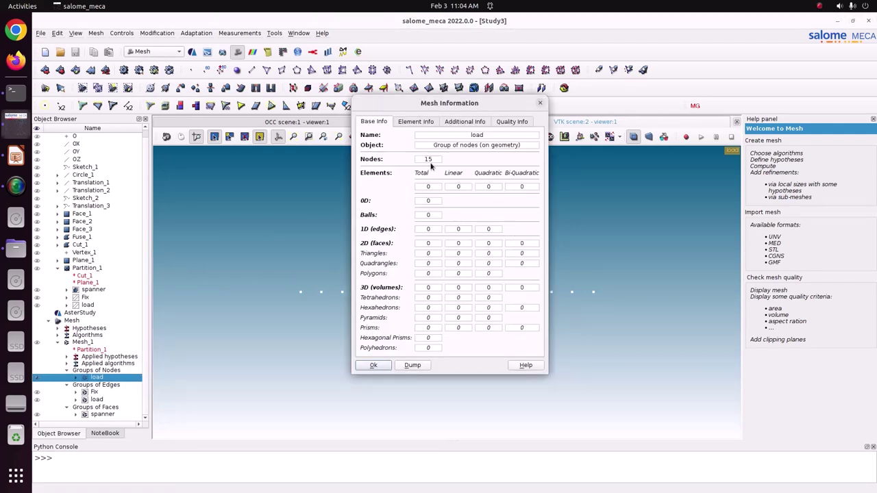
pyautogui.click(540, 103)
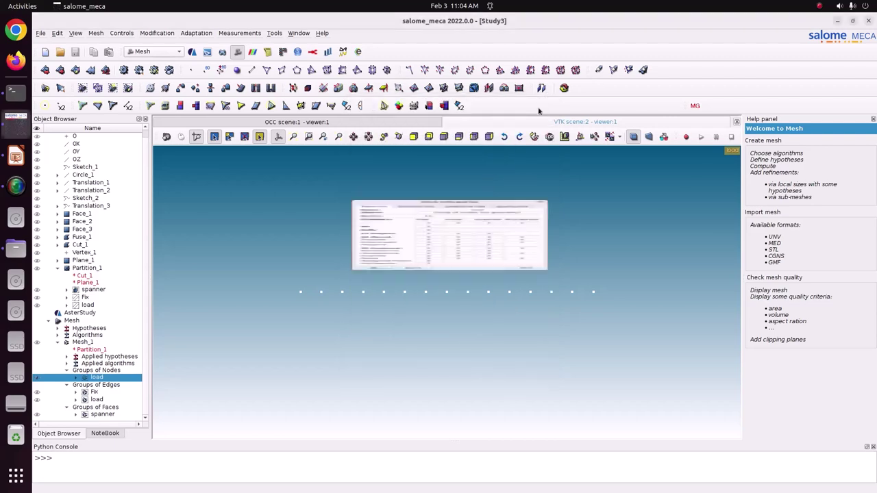
# Step: Switch to the AsterStudy module and disable PRES_REP in the mecach mechanical load
pyautogui.click(171, 52)
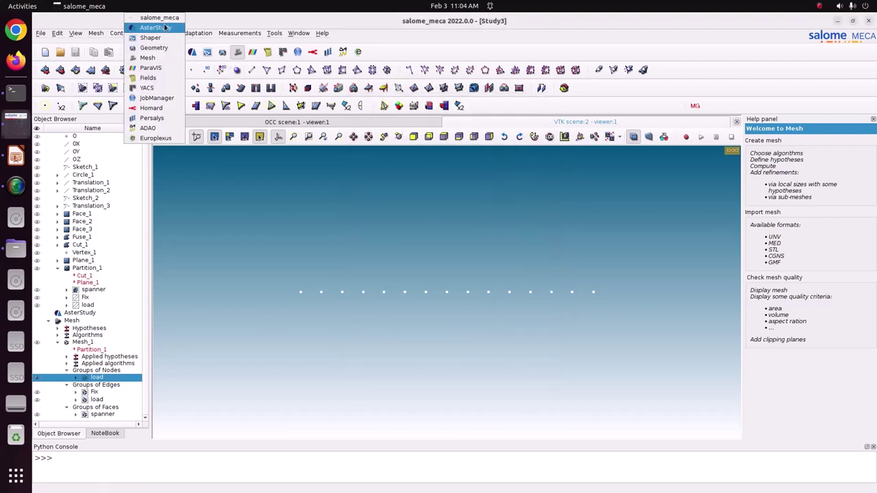
pyautogui.click(165, 27)
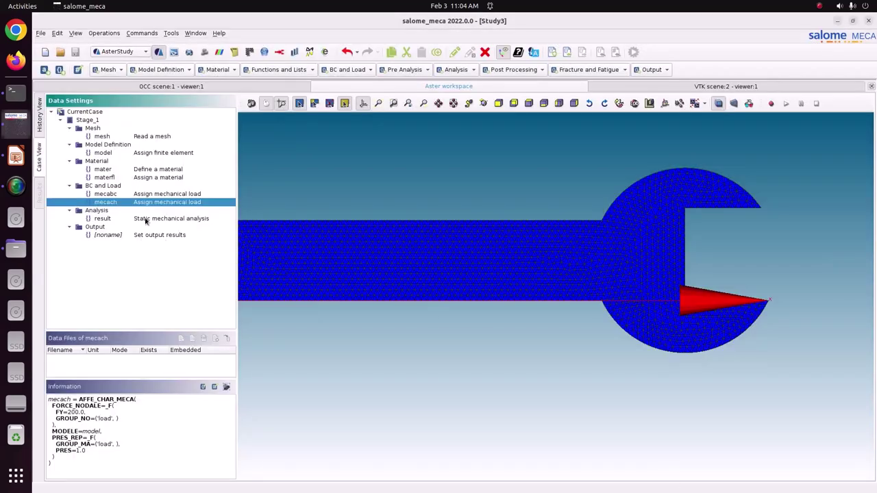
pyautogui.doubleClick(125, 204)
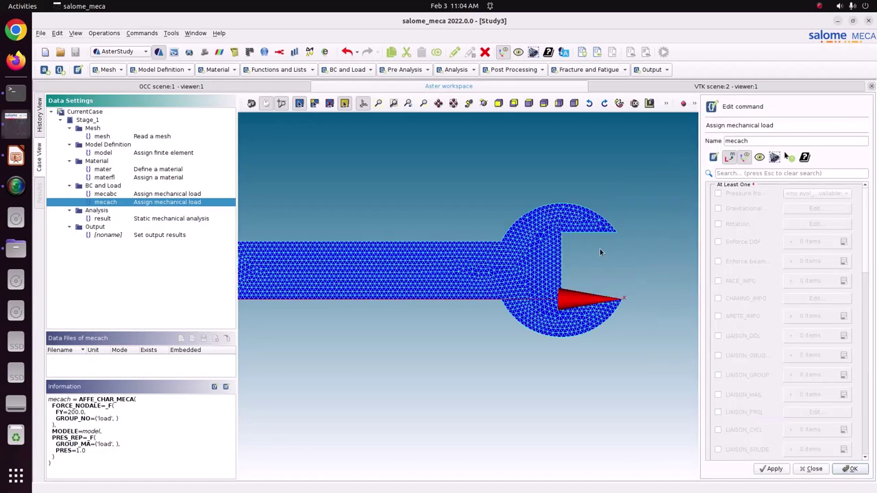
pyautogui.scroll(-10, 789, 295)
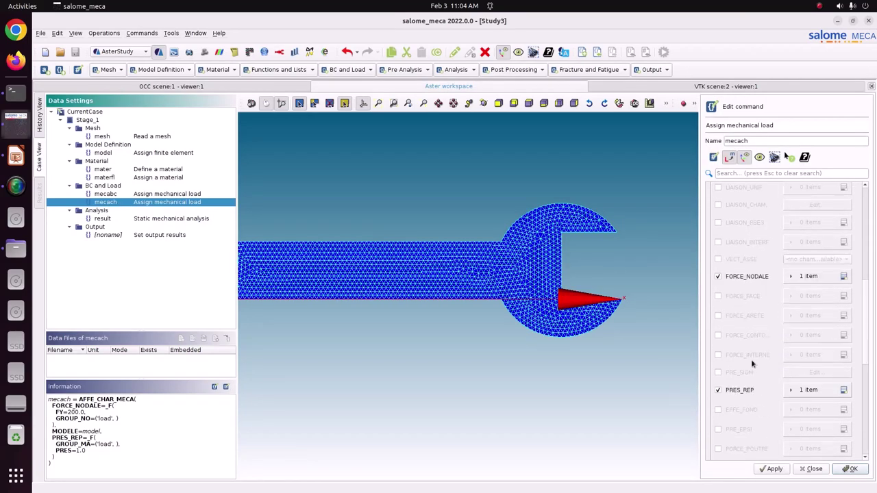
pyautogui.click(749, 336)
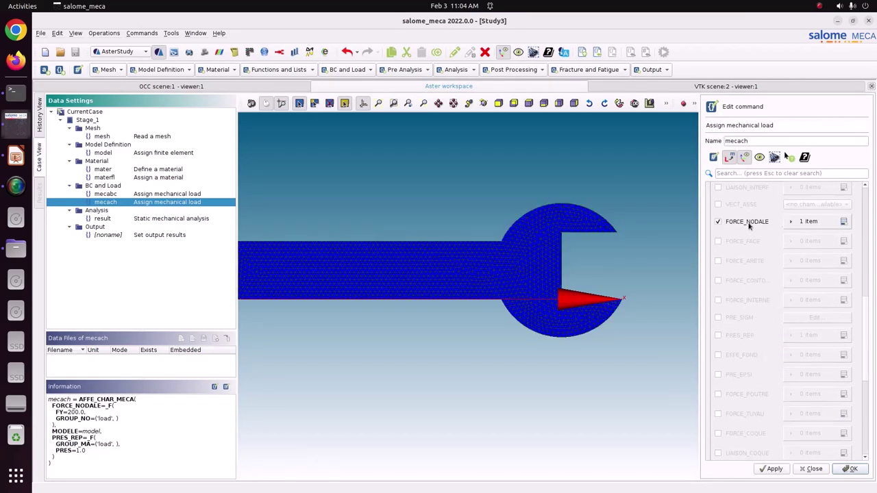
# Step: Create a variable named Force with the expression 200/15 and assign it to FY in mecach's FORCE_NODALE item, storing the command
pyautogui.click(843, 222)
pyautogui.click(807, 245)
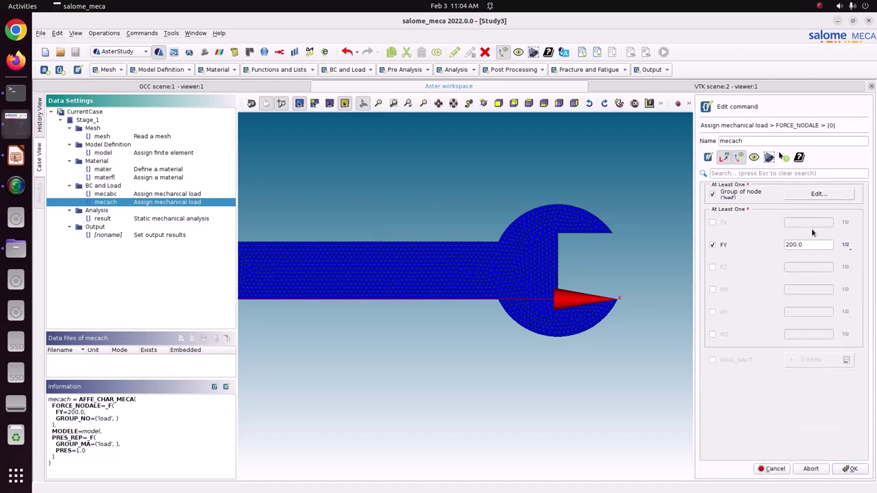
pyautogui.doubleClick(819, 244)
pyautogui.click(847, 245)
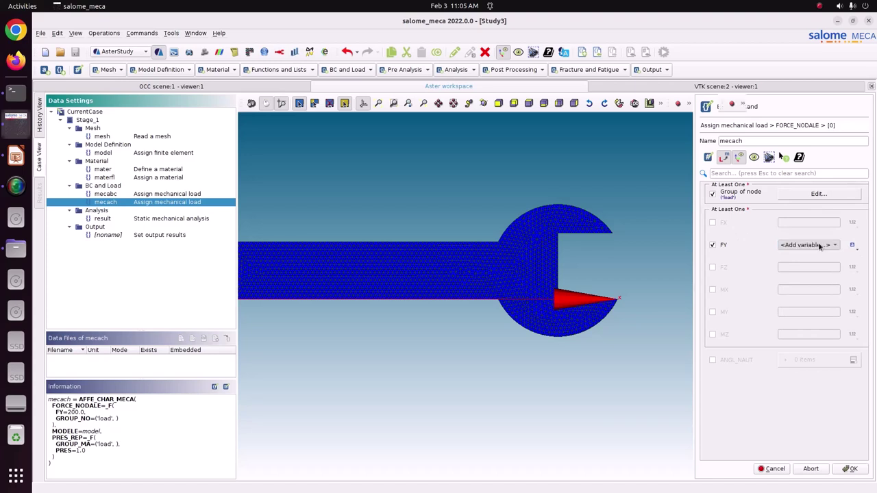
pyautogui.click(820, 246)
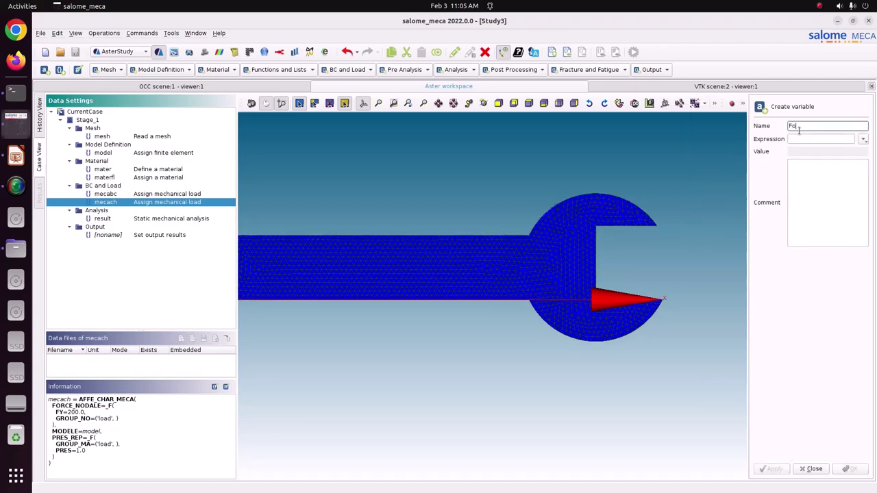
pyautogui.click(805, 141)
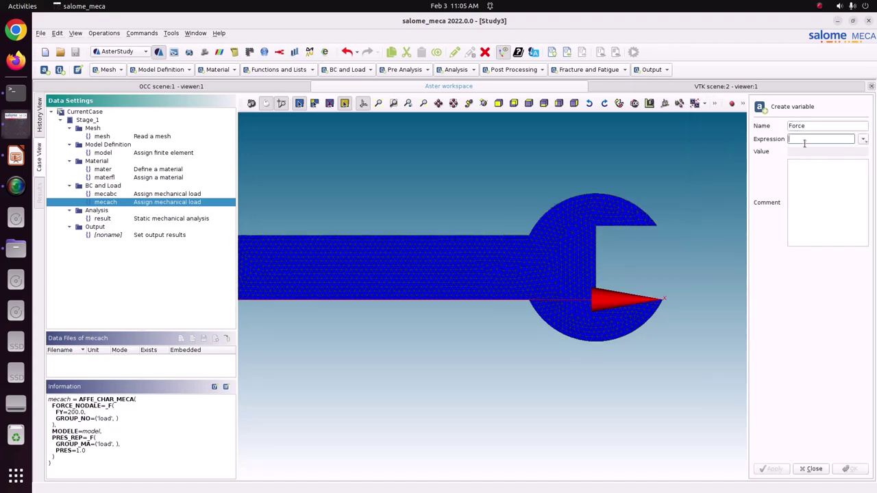
pyautogui.write('200/15')
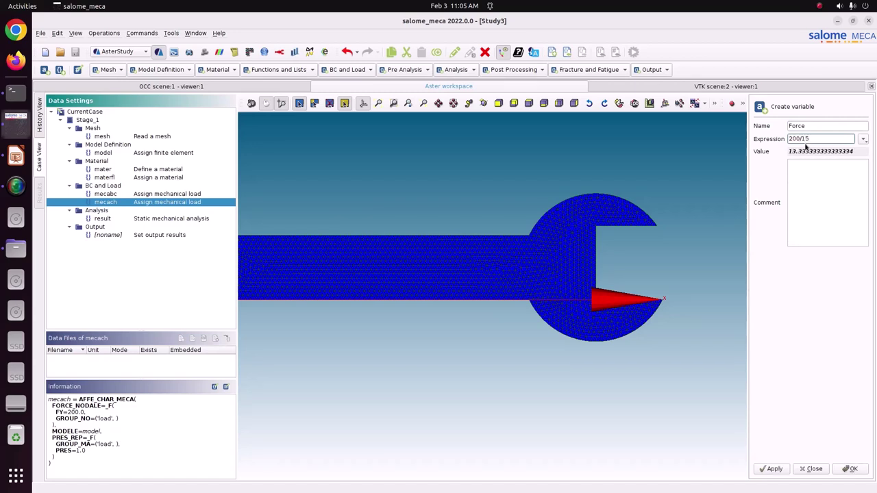
pyautogui.moveTo(863, 154); pyautogui.dragTo(784, 157)
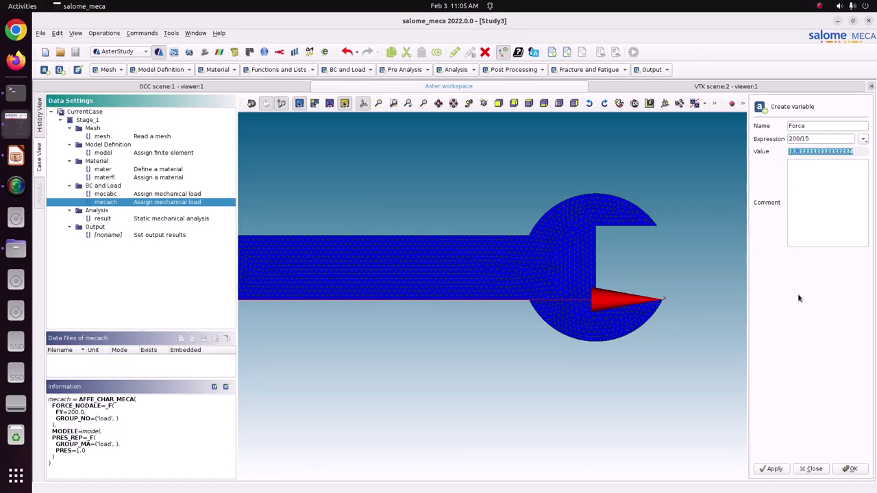
pyautogui.click(852, 469)
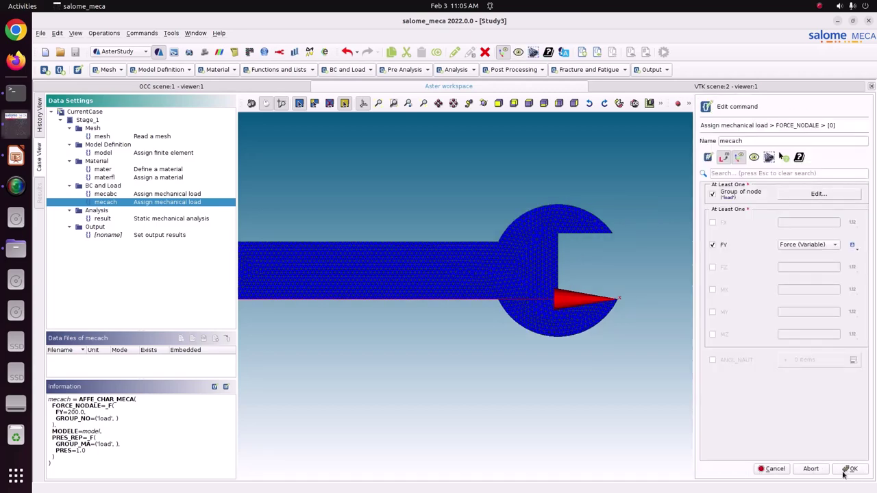
pyautogui.click(847, 471)
pyautogui.click(777, 470)
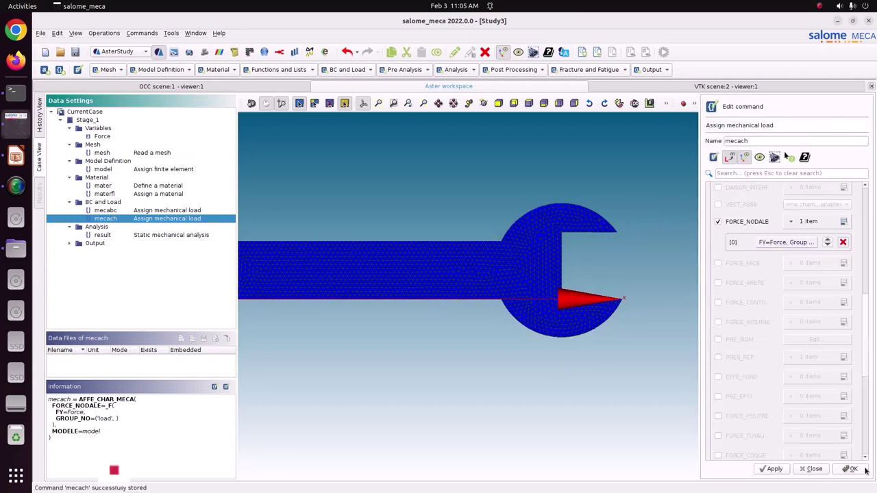
pyautogui.click(812, 468)
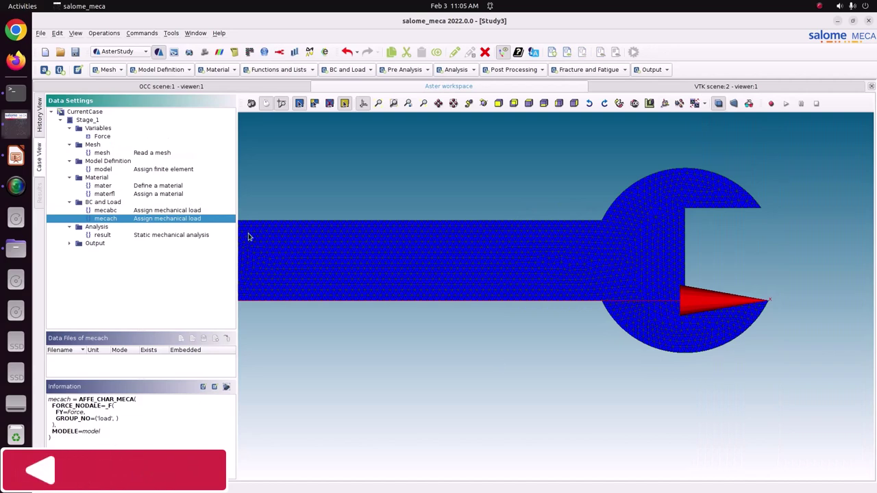
# Step: Add a CALC_CHAMP post-processing command and enable its CONTRAINTE and CRITERES options
pyautogui.click(126, 238)
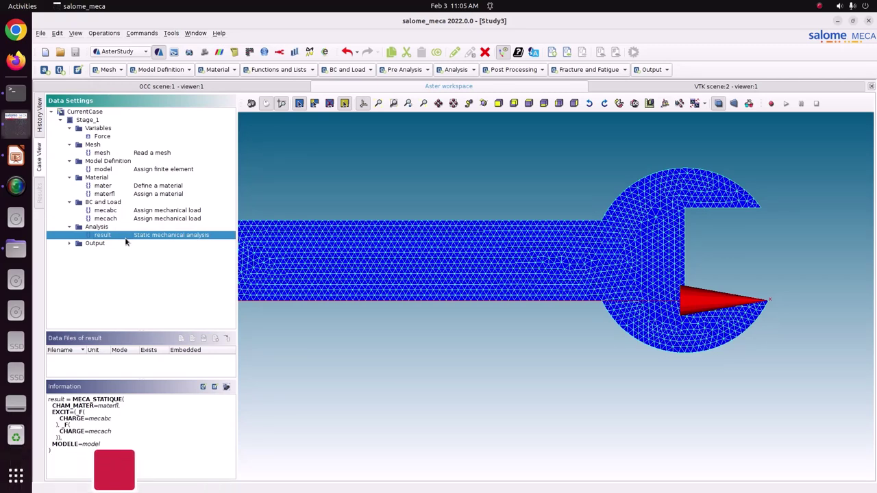
pyautogui.click(70, 243)
pyautogui.click(498, 71)
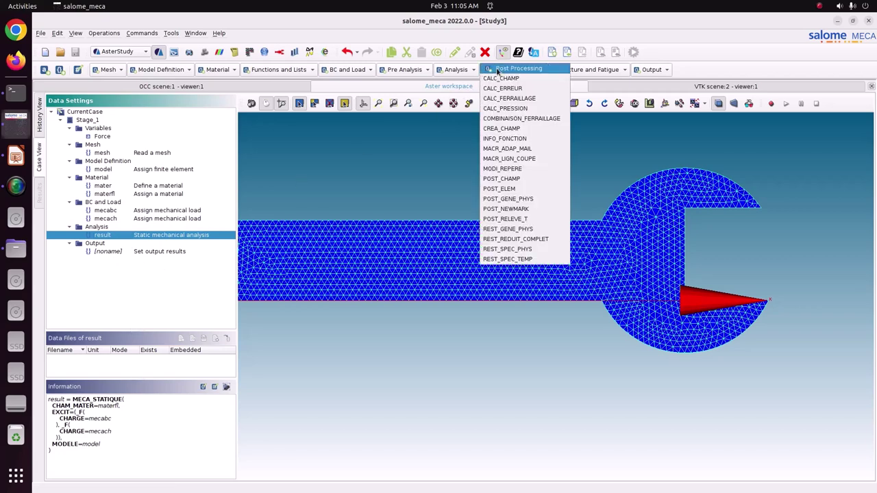
pyautogui.click(507, 80)
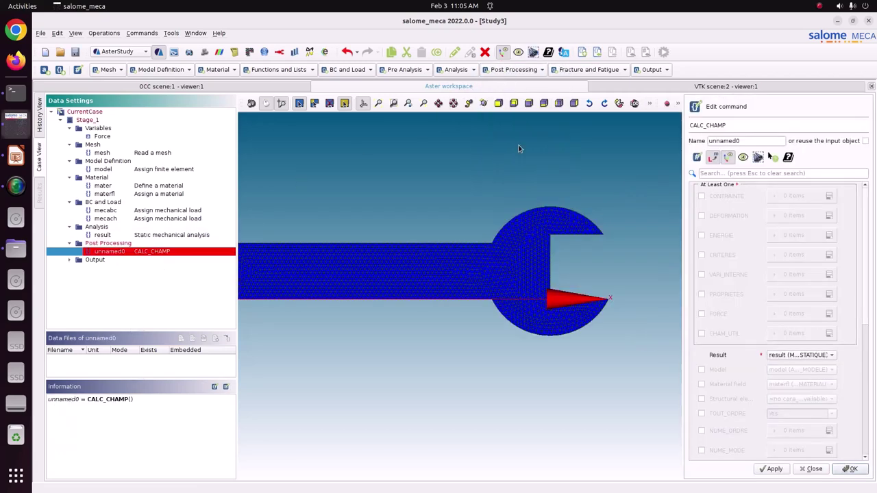
pyautogui.click(727, 196)
pyautogui.click(726, 235)
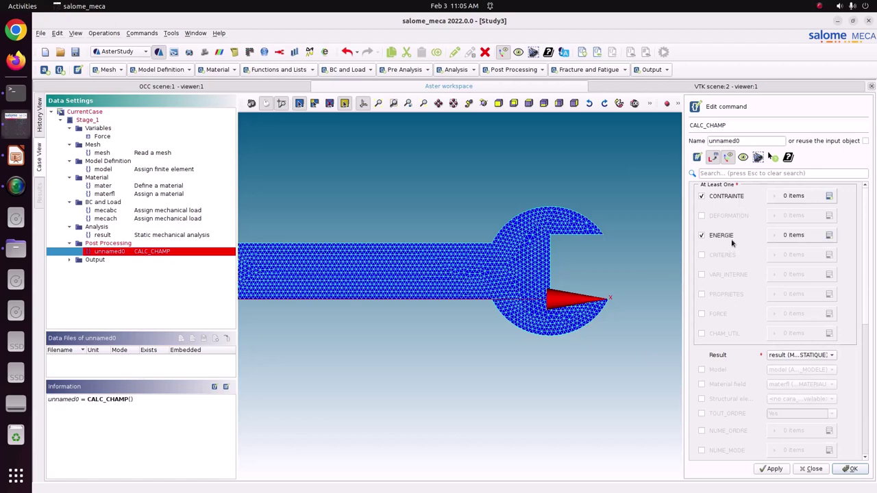
pyautogui.click(727, 236)
pyautogui.click(726, 255)
# Step: Add two CONTRAINTE items to CALC_CHAMP and set them to SIGM_ELNO and SIGM_NOEU
pyautogui.click(829, 196)
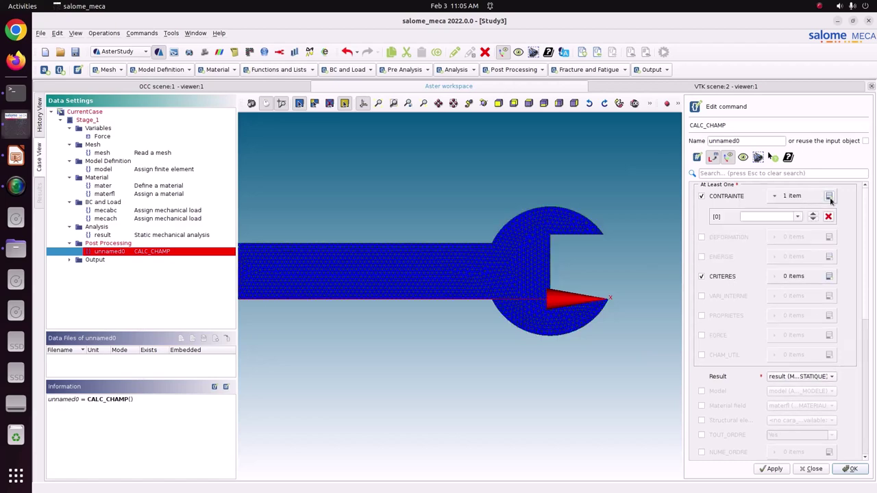
pyautogui.click(829, 196)
pyautogui.click(769, 217)
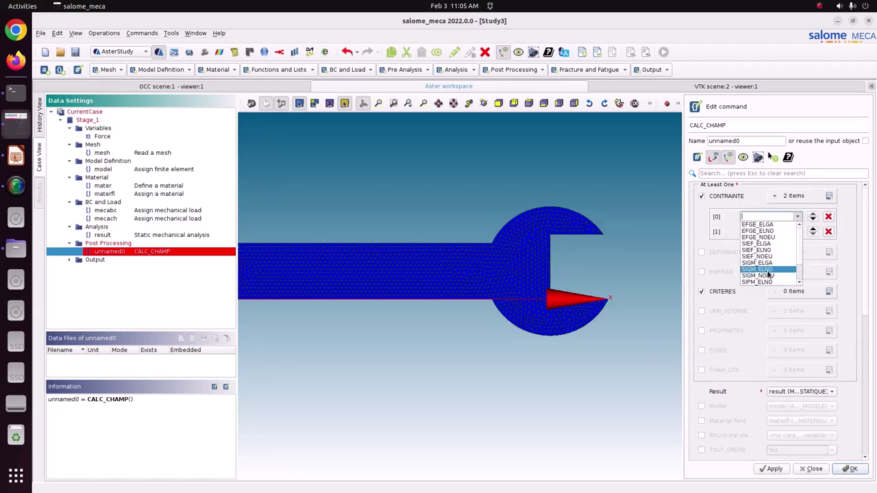
pyautogui.click(769, 270)
pyautogui.click(796, 232)
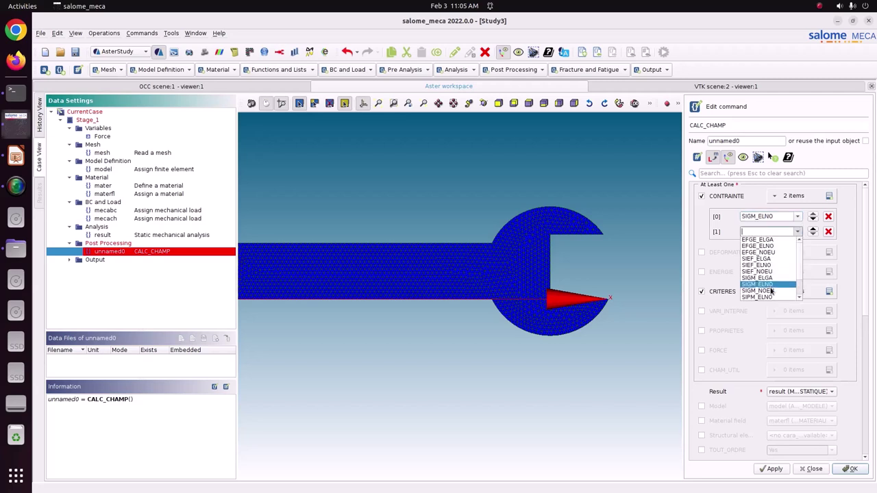
pyautogui.click(769, 294)
# Step: Add two CRITERES items, SIEQ_ELNO and SIEQ_NOEU, and store the CALC_CHAMP command
pyautogui.click(829, 292)
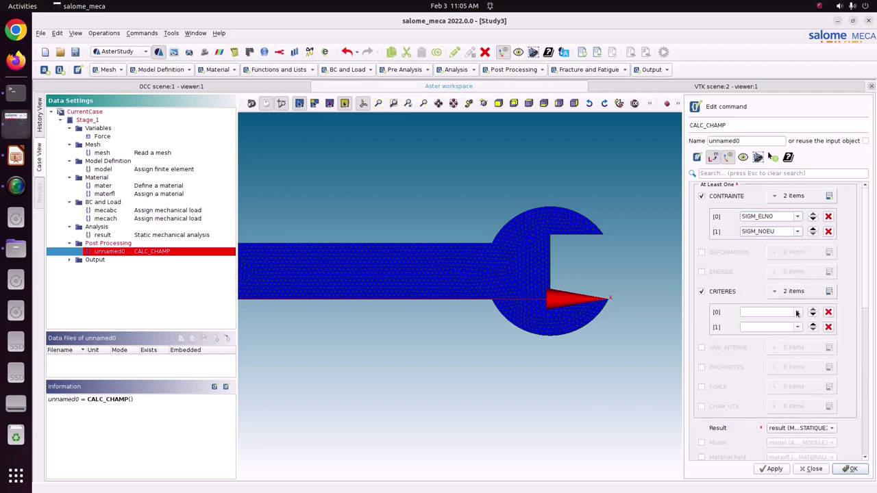
pyautogui.click(798, 313)
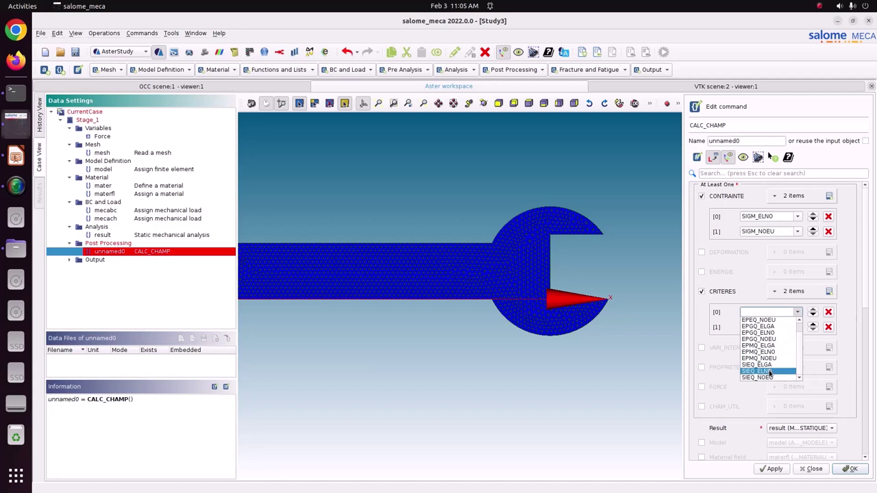
pyautogui.click(770, 372)
pyautogui.click(797, 328)
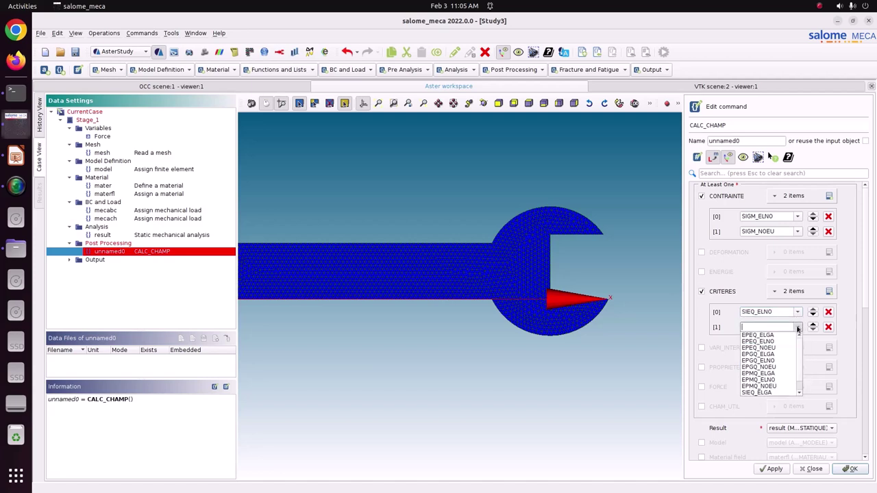
pyautogui.click(771, 393)
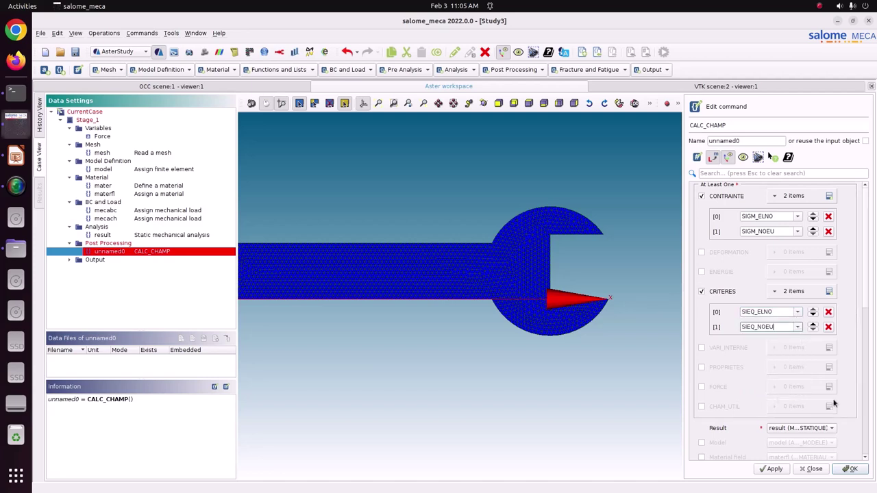
pyautogui.click(773, 469)
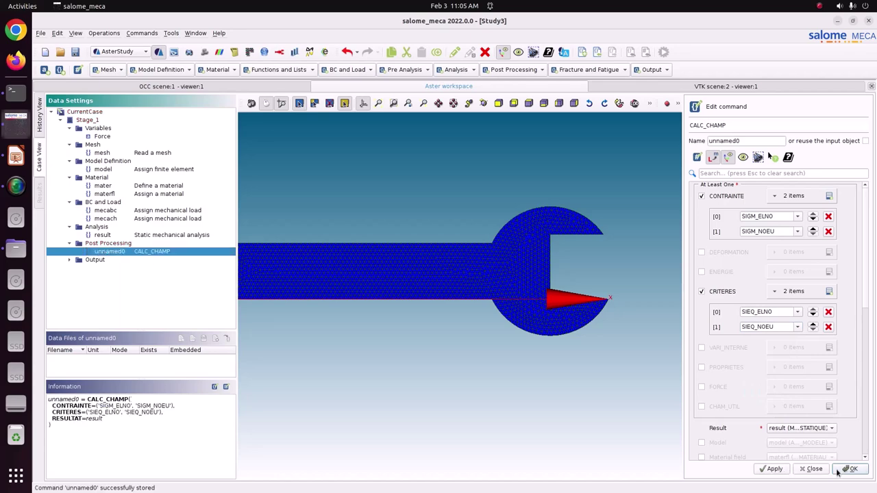
pyautogui.click(838, 470)
# Step: Save the study and set the CALC_CHAMP command to reuse the input object
pyautogui.click(76, 54)
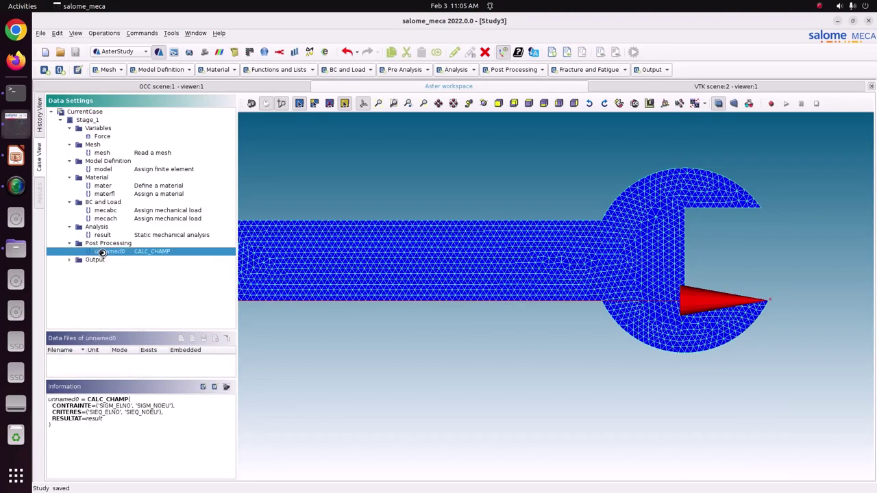
pyautogui.doubleClick(101, 252)
pyautogui.click(866, 141)
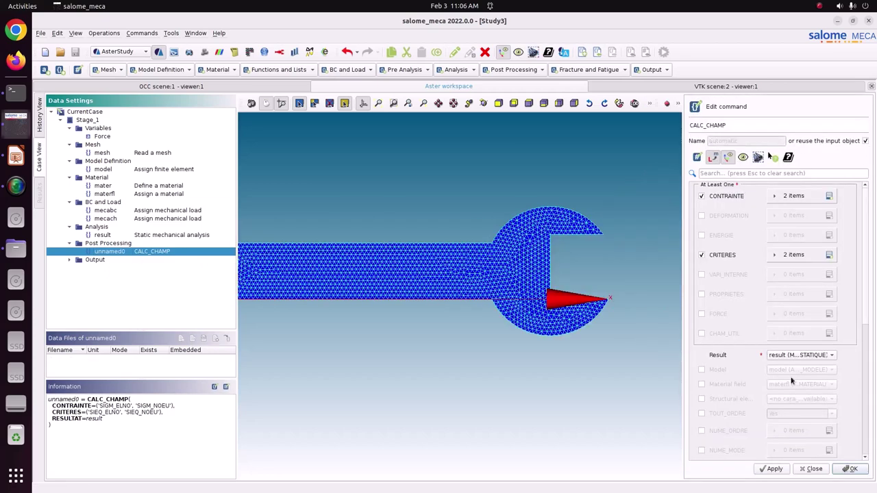
pyautogui.click(848, 470)
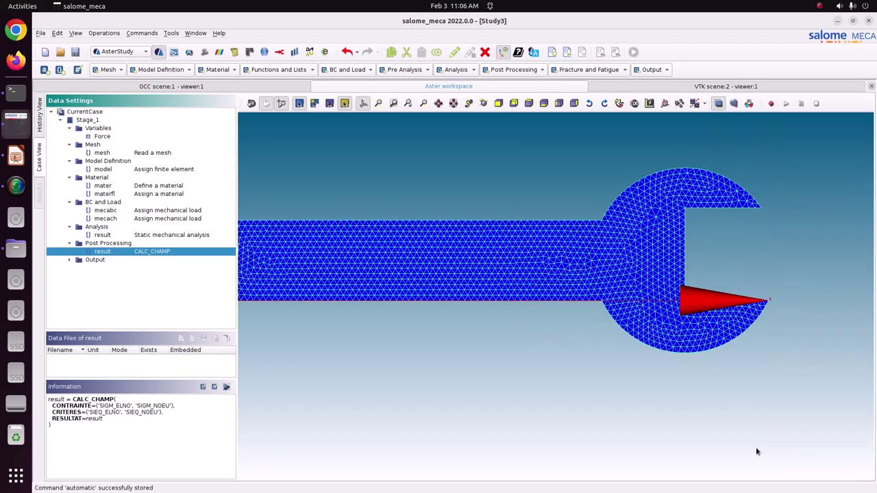
# Step: Open the Set output results command, apply its settings for result12.rmed in Med format and close it
pyautogui.click(70, 260)
pyautogui.doubleClick(100, 269)
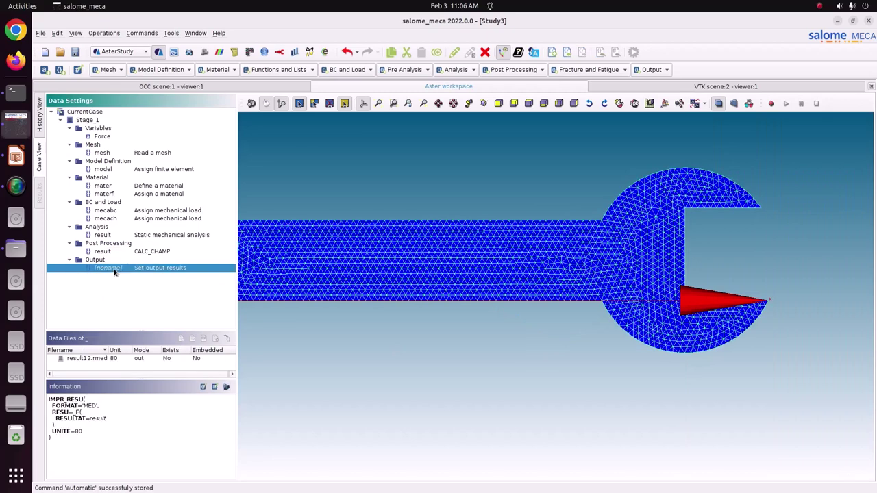
pyautogui.click(772, 469)
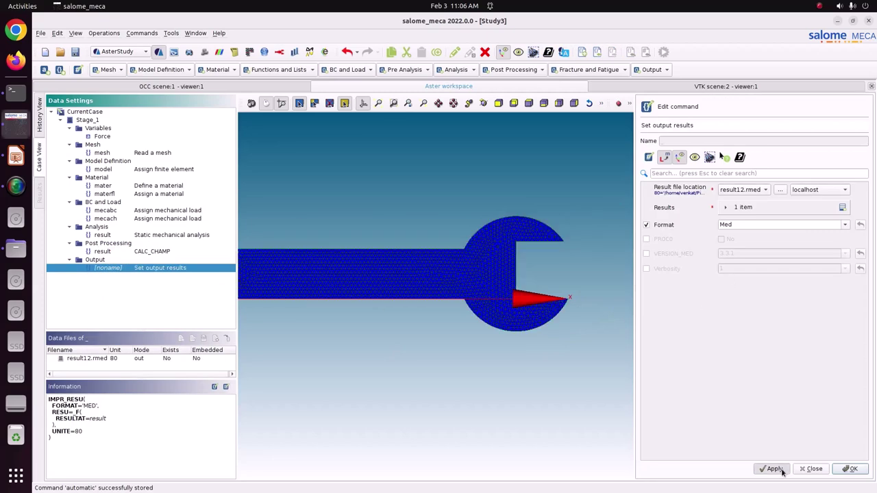
pyautogui.click(813, 469)
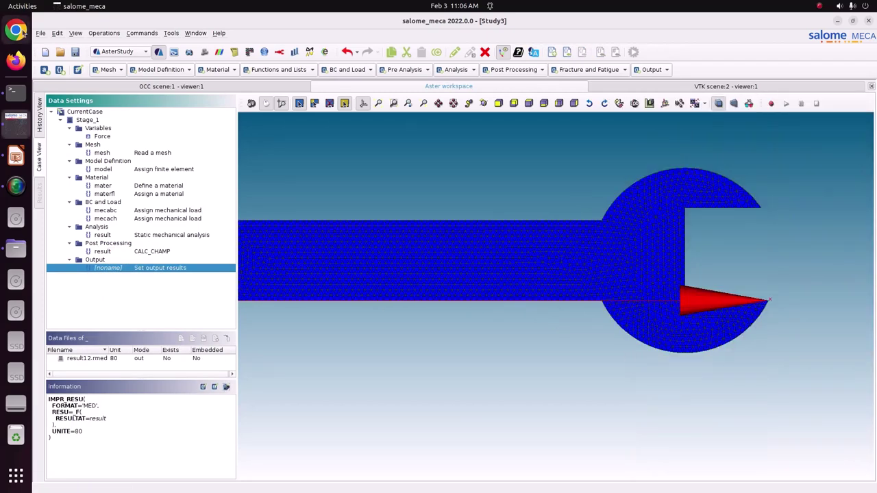
# Step: Save the study and run Stage_1 of the current case with auto refresh set to 5 s
pyautogui.click(75, 52)
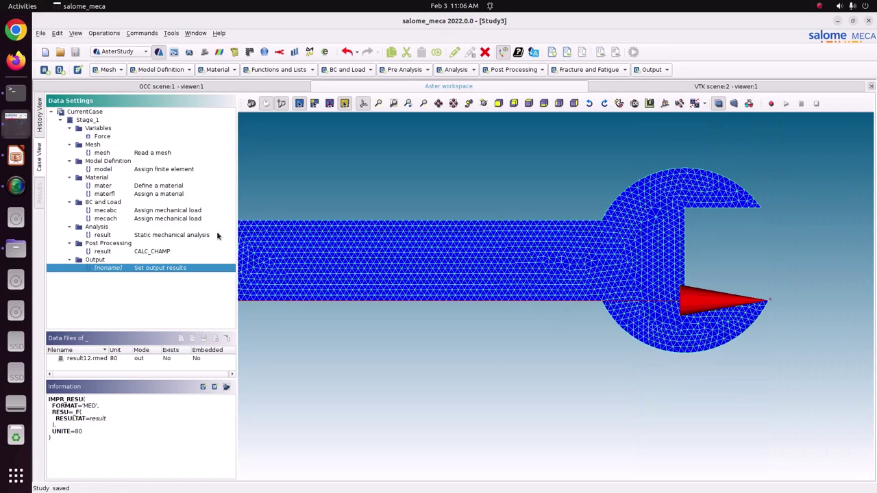
pyautogui.click(41, 122)
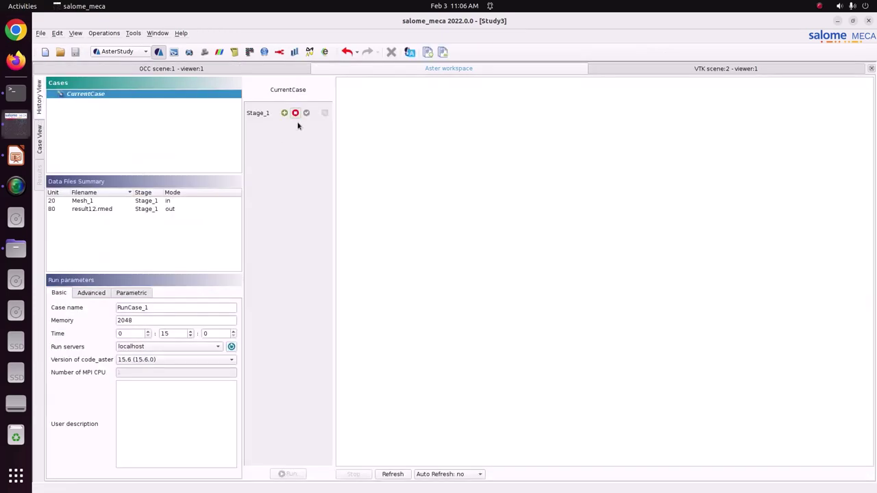
pyautogui.click(442, 474)
pyautogui.click(442, 429)
pyautogui.click(291, 475)
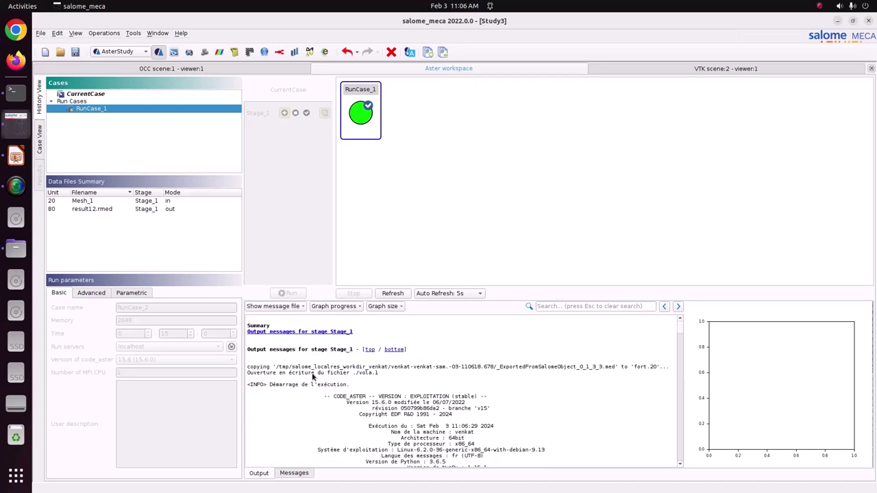
# Step: Switch to the ParaVIS module and start opening a file under the builtin server
pyautogui.click(121, 52)
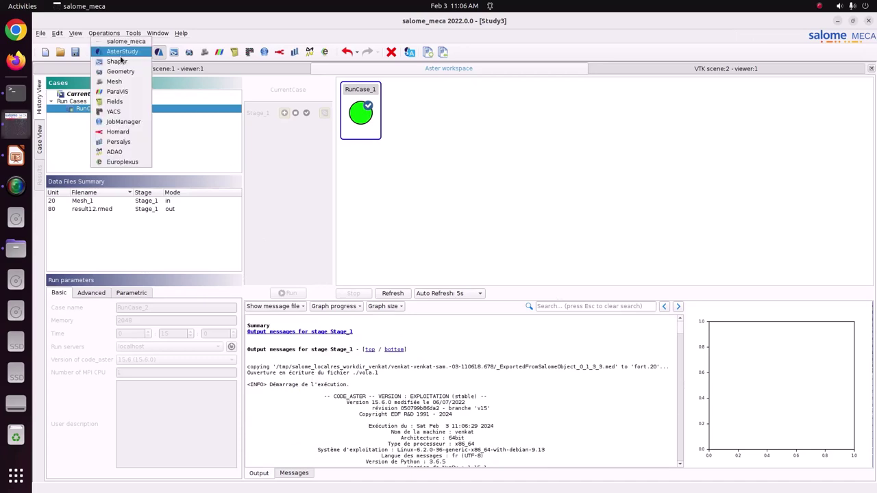
pyautogui.click(122, 90)
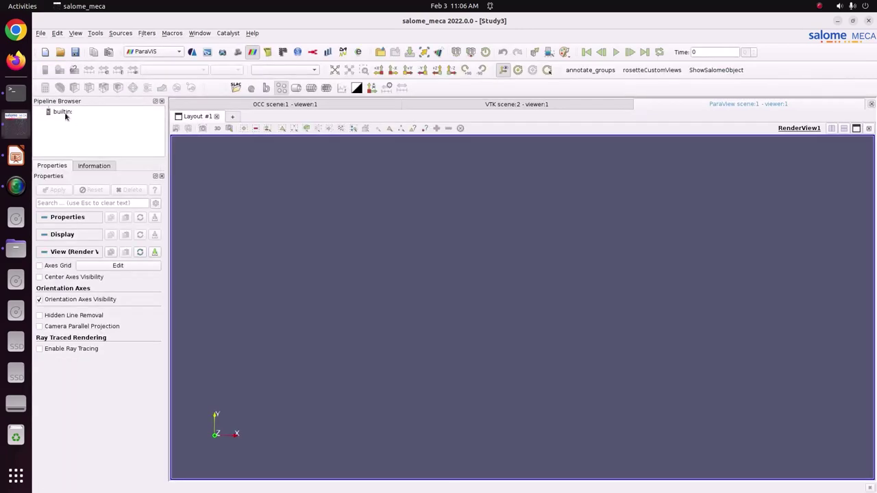
pyautogui.click(63, 113)
pyautogui.rightClick(63, 112)
pyautogui.click(79, 118)
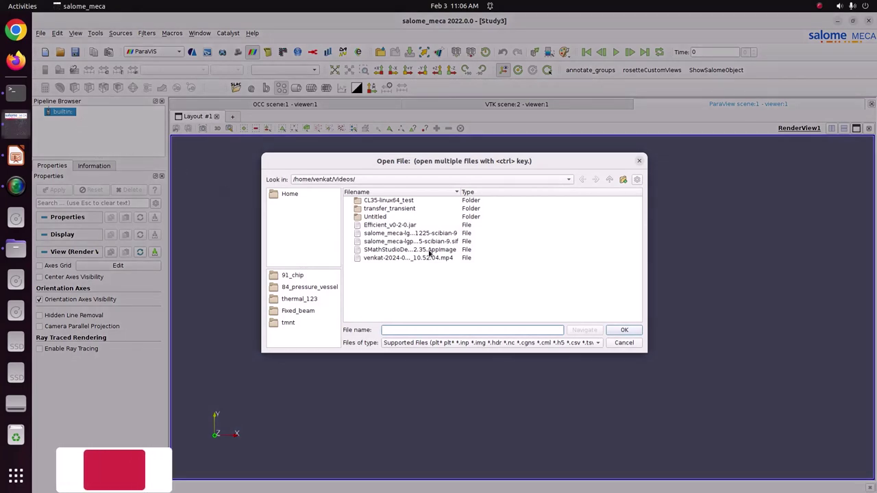
# Step: Load result12.rmed from the Pictures/CODE_ASTER/76-spanner folder and apply its default fields to show the spanner
pyautogui.click(290, 194)
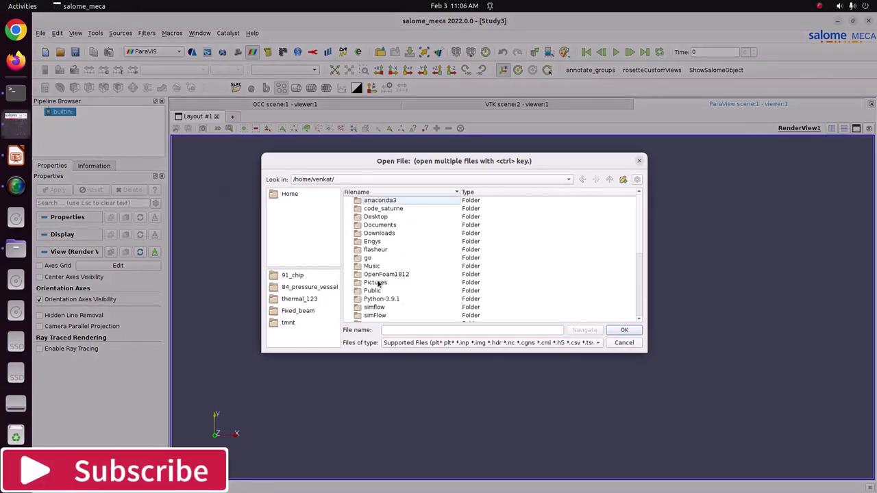
pyautogui.doubleClick(376, 283)
pyautogui.doubleClick(377, 211)
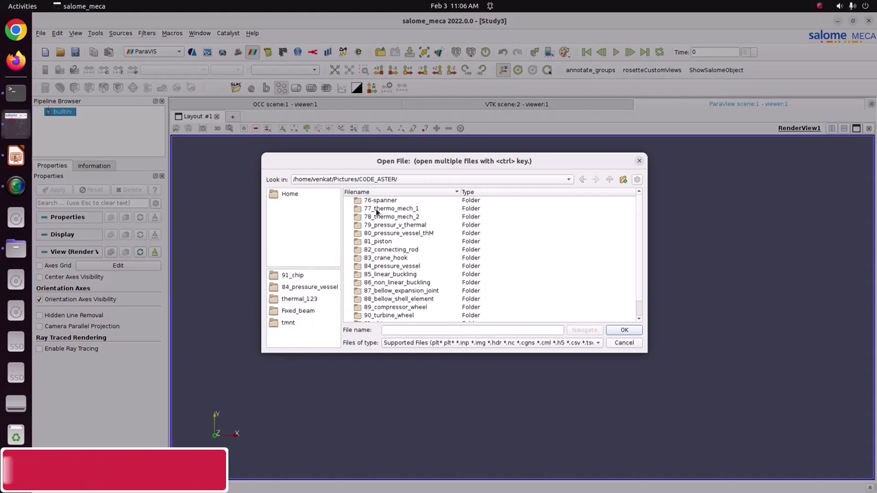
pyautogui.click(377, 203)
pyautogui.doubleClick(377, 203)
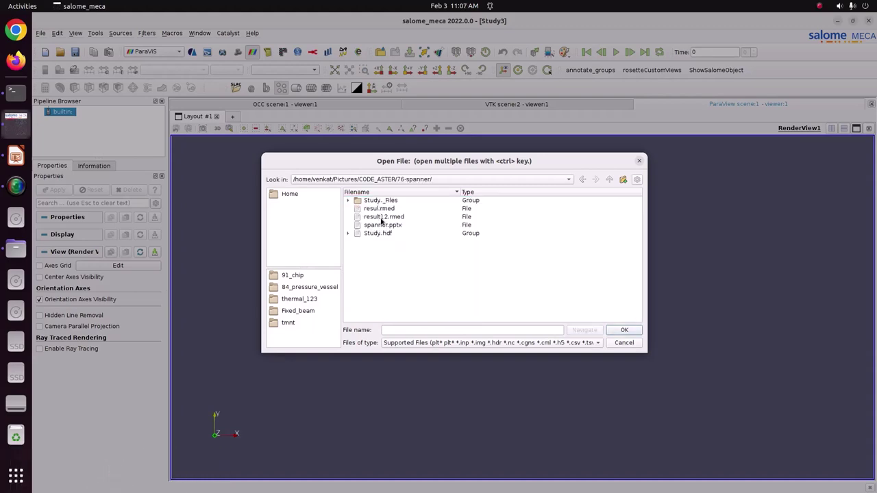
pyautogui.click(382, 218)
pyautogui.click(623, 330)
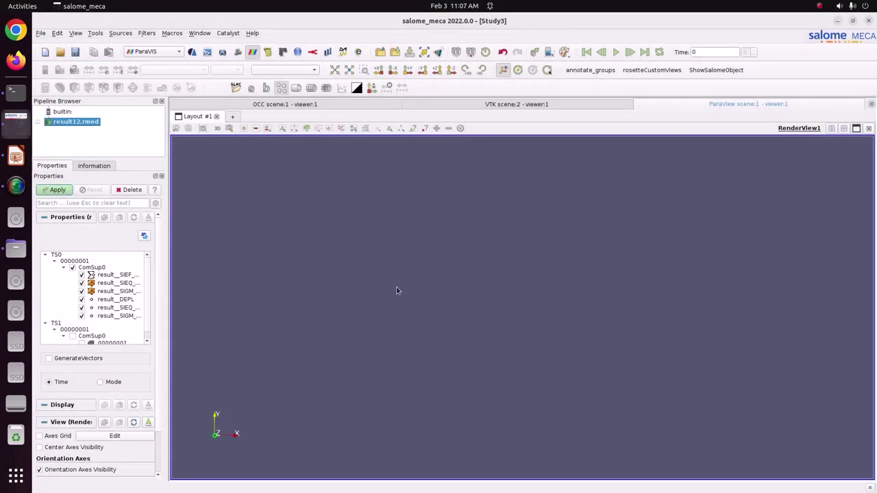
pyautogui.click(58, 190)
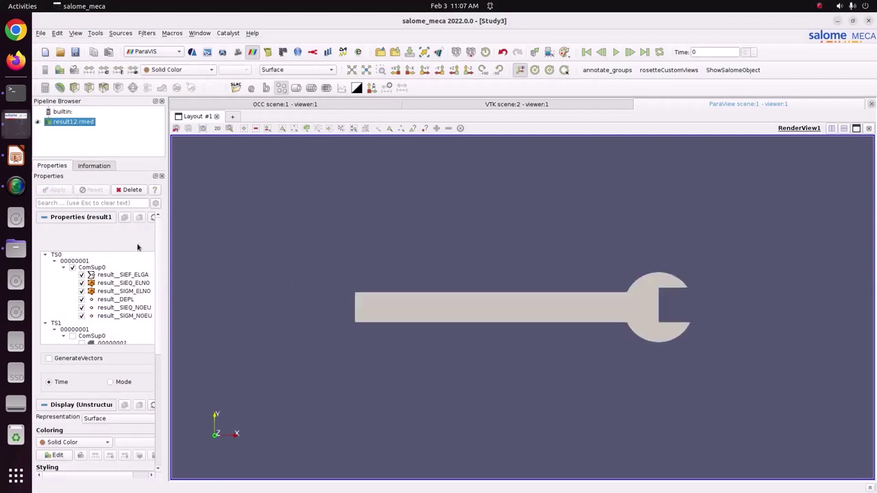
# Step: Give the render view a gradient background and colour the spanner by result__DEPL, with the colour legend placed above the jaw
pyautogui.click(564, 52)
pyautogui.click(582, 85)
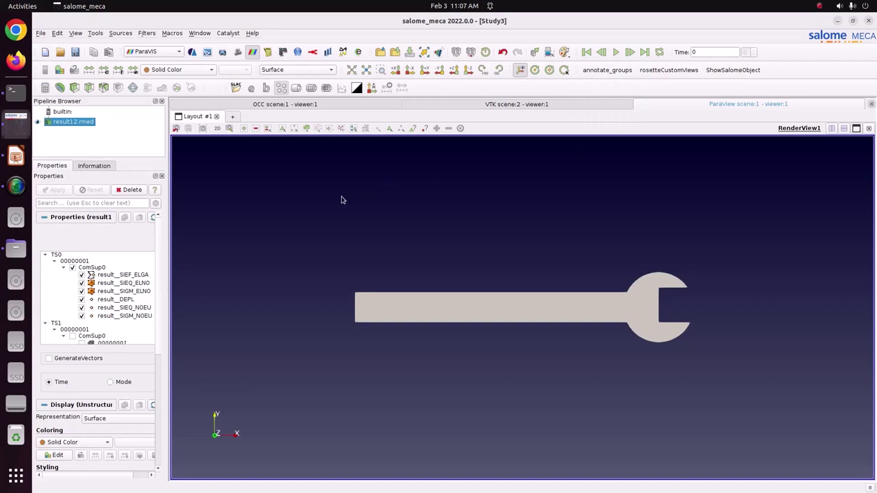
pyautogui.click(164, 70)
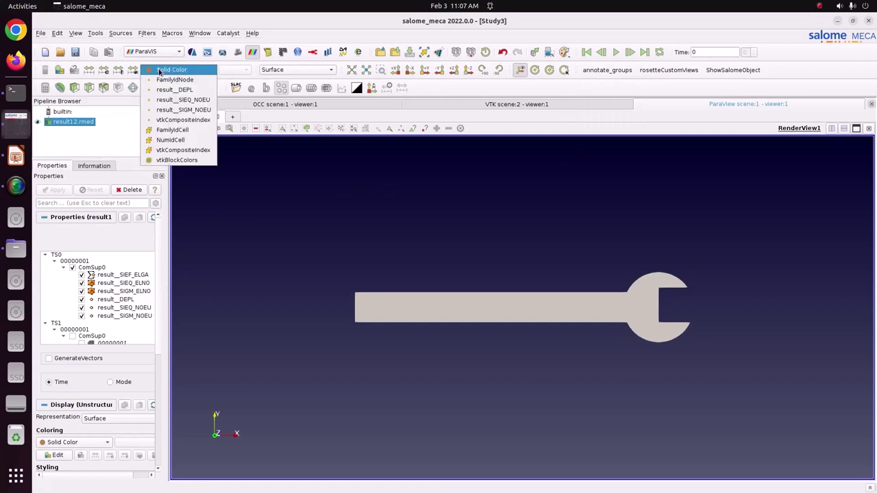
pyautogui.click(173, 90)
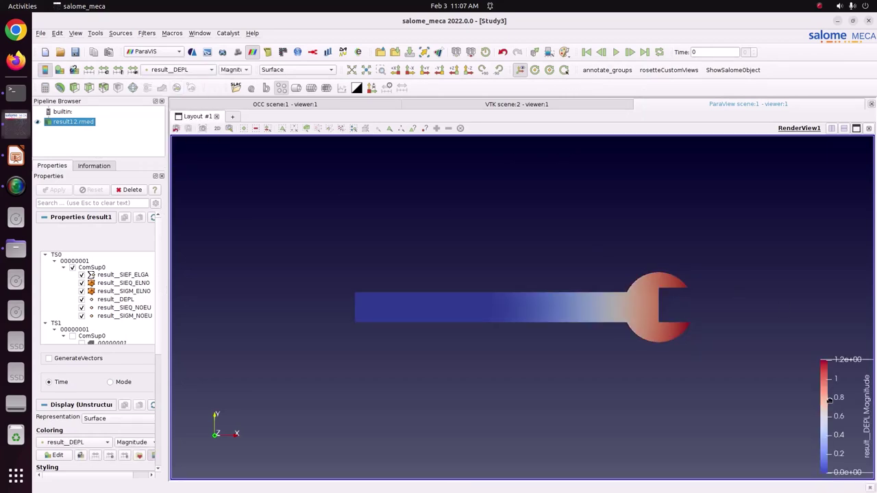
pyautogui.moveTo(829, 400); pyautogui.dragTo(770, 191)
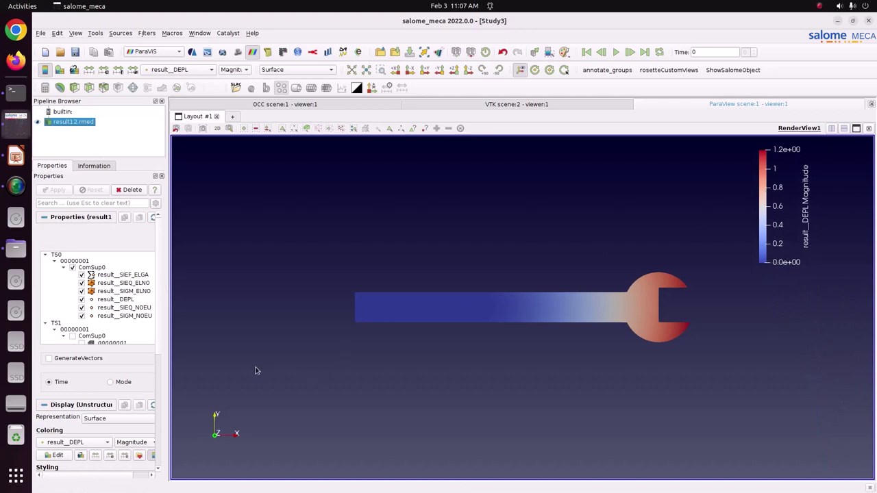
# Step: Apply the Blue to Red Rainbow preset from the Rainbow group to the displacement colour map
pyautogui.scroll(-5, 159, 356)
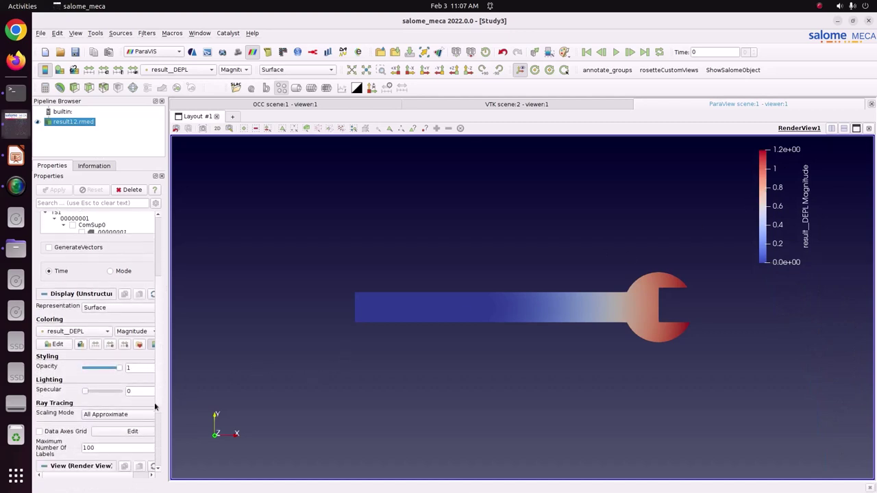
pyautogui.click(140, 346)
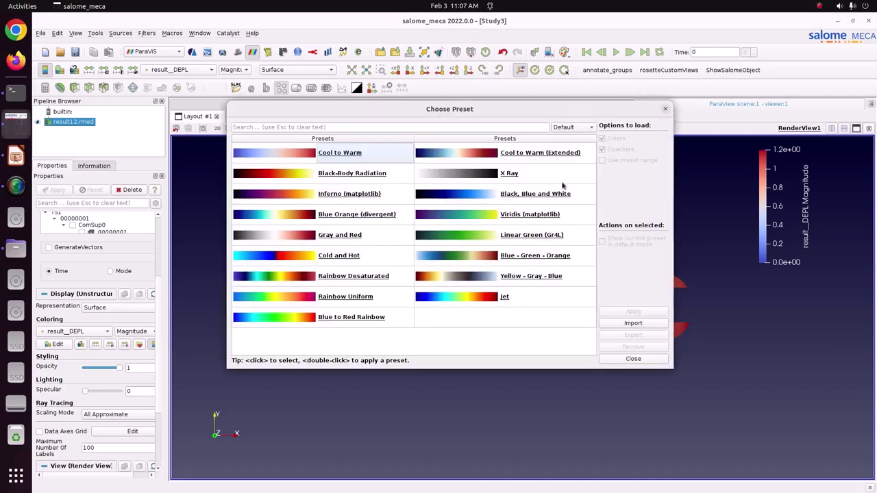
pyautogui.click(569, 127)
pyautogui.click(567, 157)
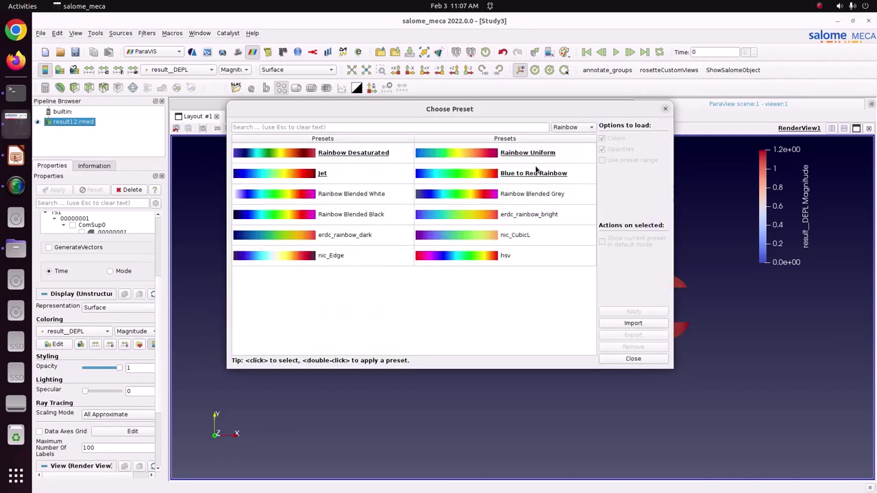
pyautogui.click(539, 172)
pyautogui.click(626, 312)
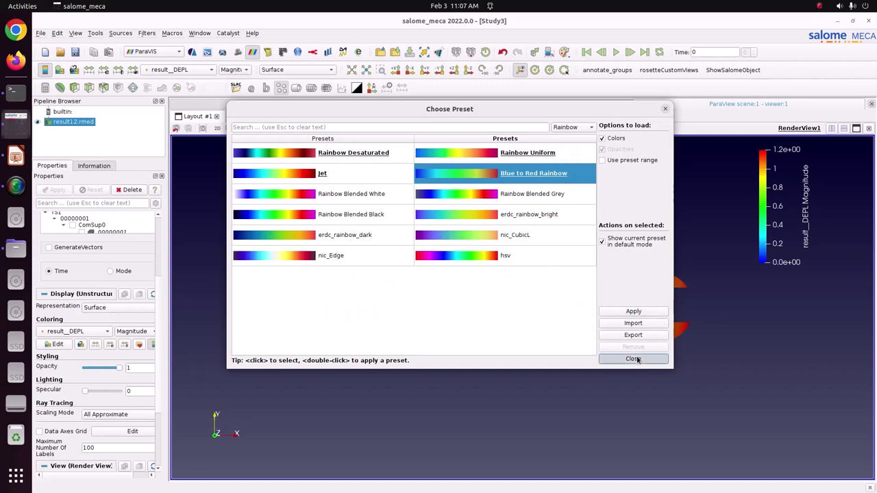
pyautogui.click(634, 360)
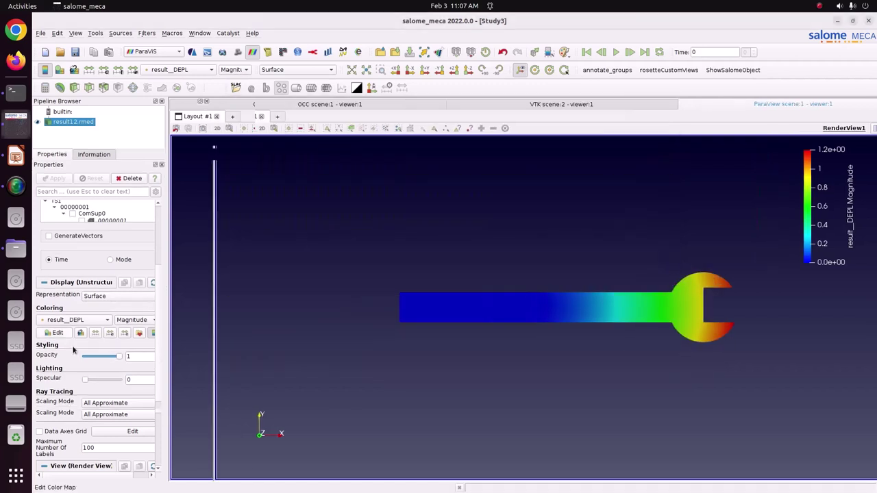
# Step: Set the displacement colour map's number of table values to 12
pyautogui.click(62, 333)
pyautogui.scroll(-2, 198, 456)
pyautogui.doubleClick(176, 458)
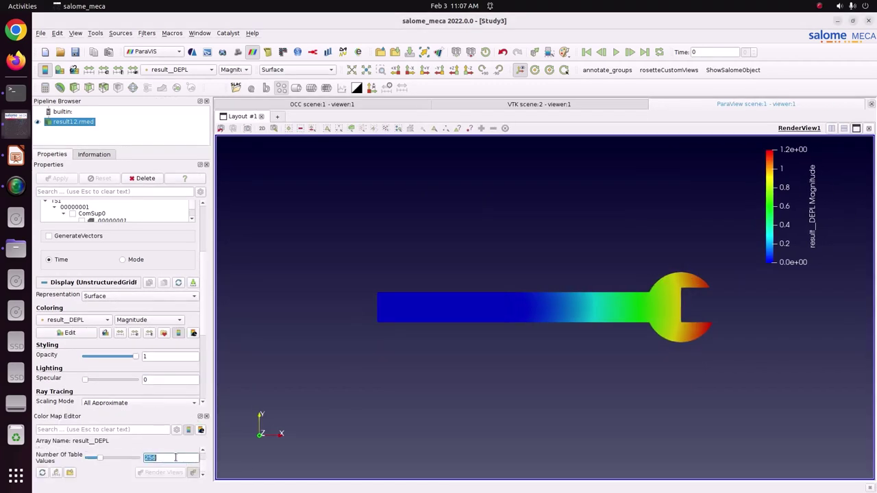
pyautogui.write('12')
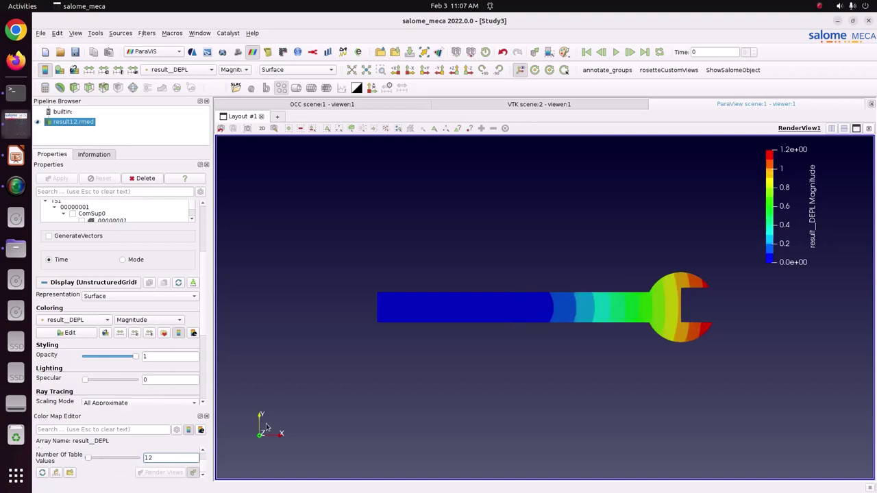
pyautogui.click(514, 296)
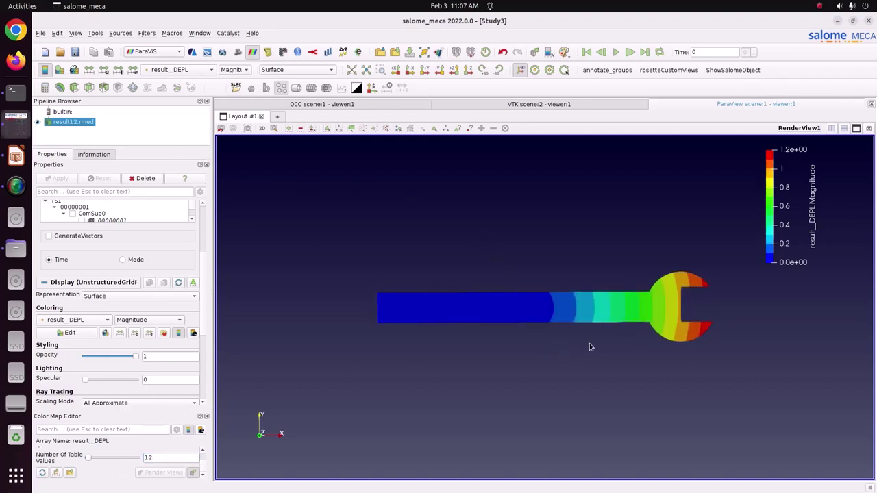
pyautogui.scroll(2, 591, 347)
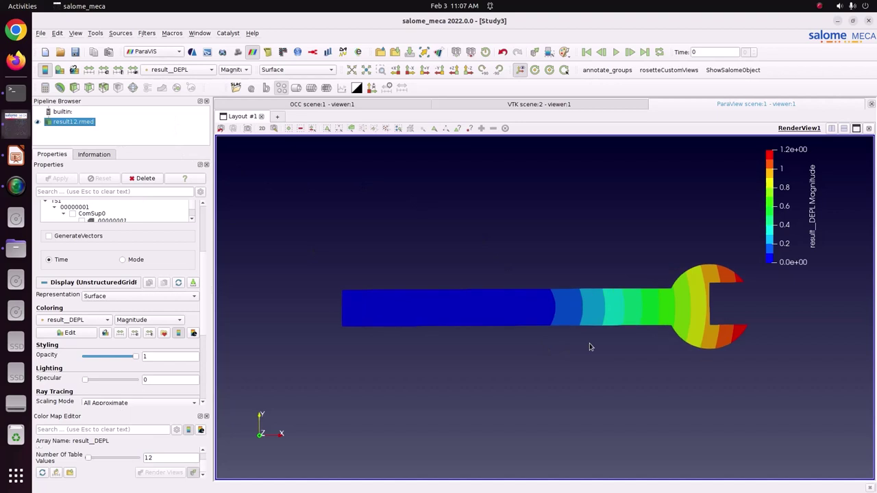
# Step: Generate vectors for result12.rmed and apply a Warp By Vector filter using result__DEPL_Vector with scale factor 1
pyautogui.click(49, 237)
pyautogui.click(59, 181)
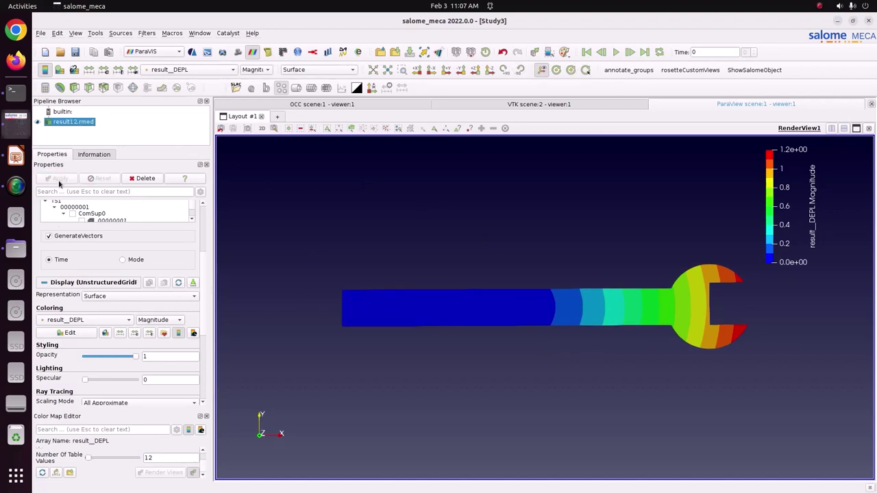
pyautogui.click(161, 89)
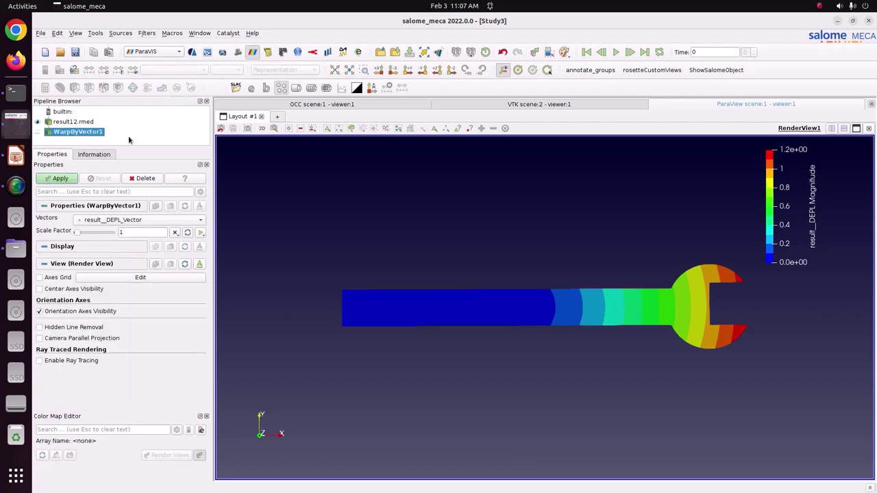
pyautogui.click(60, 179)
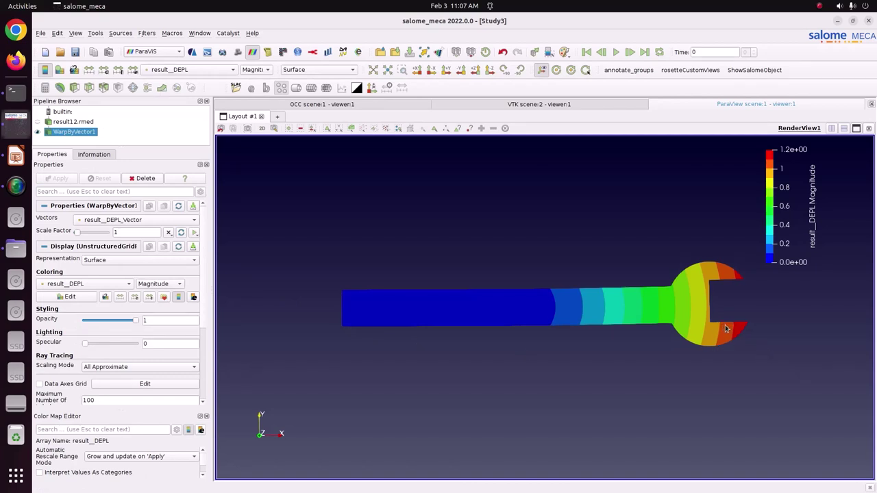
# Step: Colour the warped spanner by the DY displacement component and set the warp scale factor to about 14.8
pyautogui.click(265, 72)
pyautogui.click(263, 91)
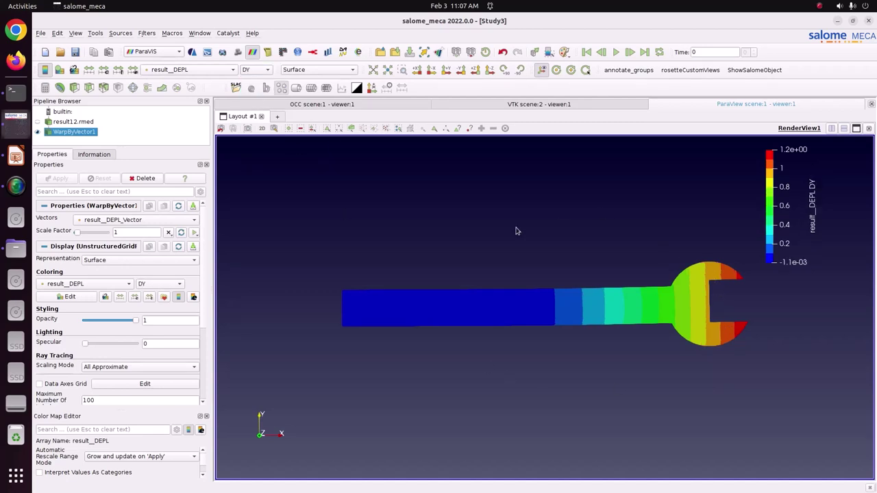
pyautogui.moveTo(76, 233); pyautogui.dragTo(87, 232)
pyautogui.click(61, 178)
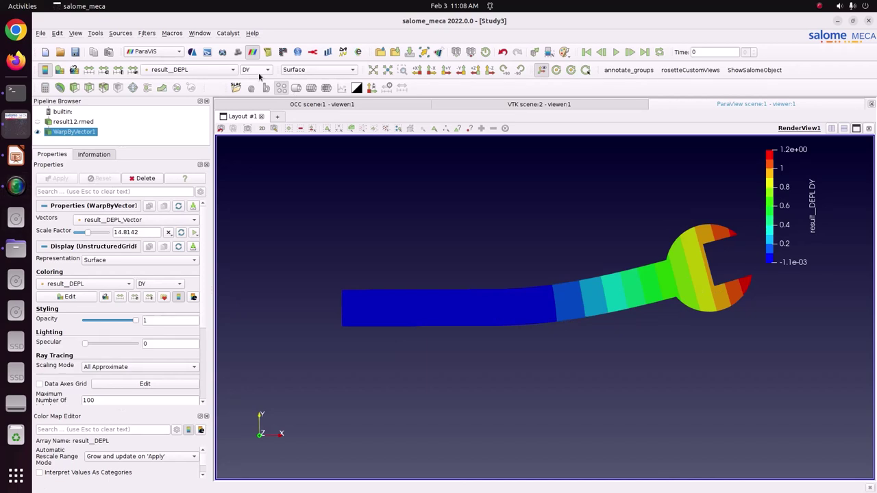
# Step: Colour the warped spanner by the magnitude of result__SIEQ_NOEU and inspect the stress distribution
pyautogui.click(197, 72)
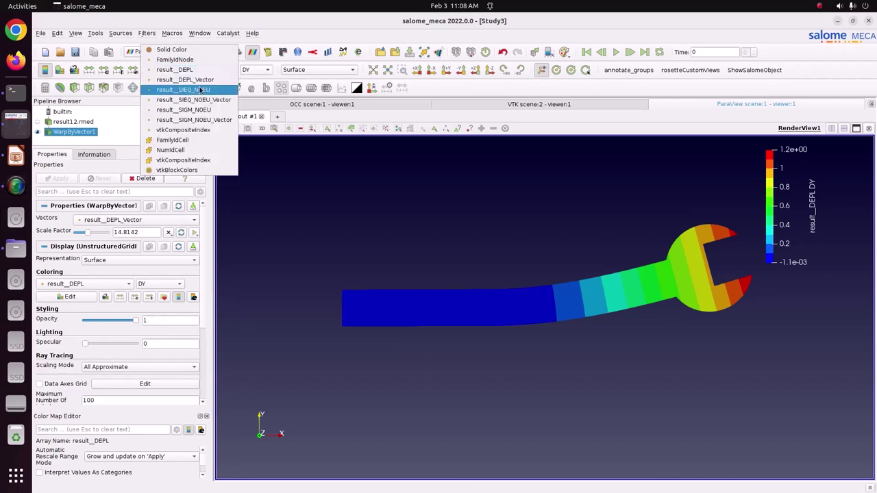
pyautogui.click(199, 90)
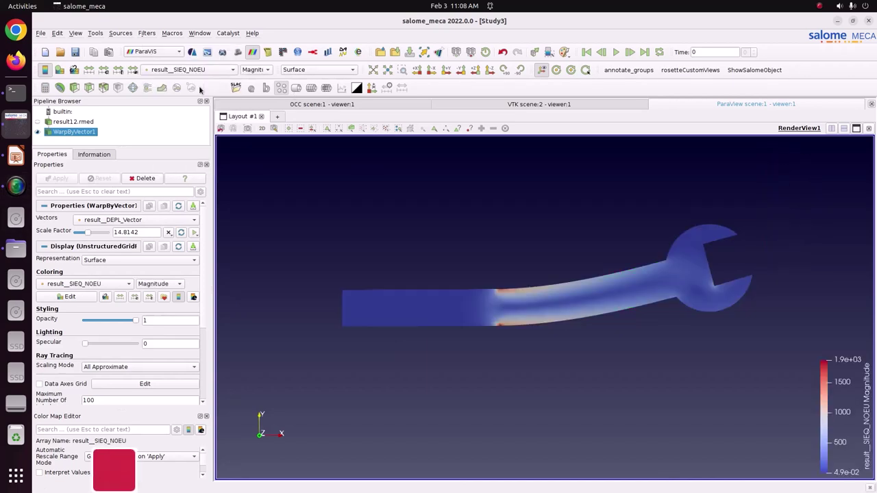
pyautogui.scroll(3, 607, 329)
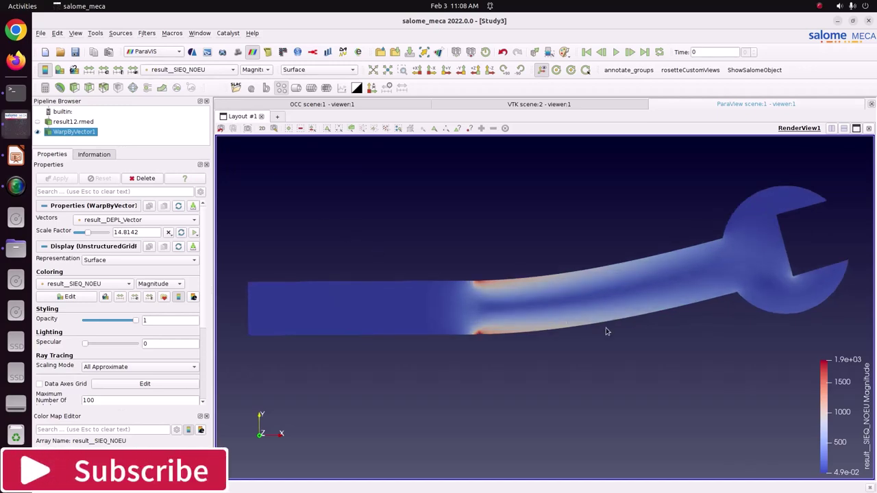
pyautogui.scroll(-2, 607, 329)
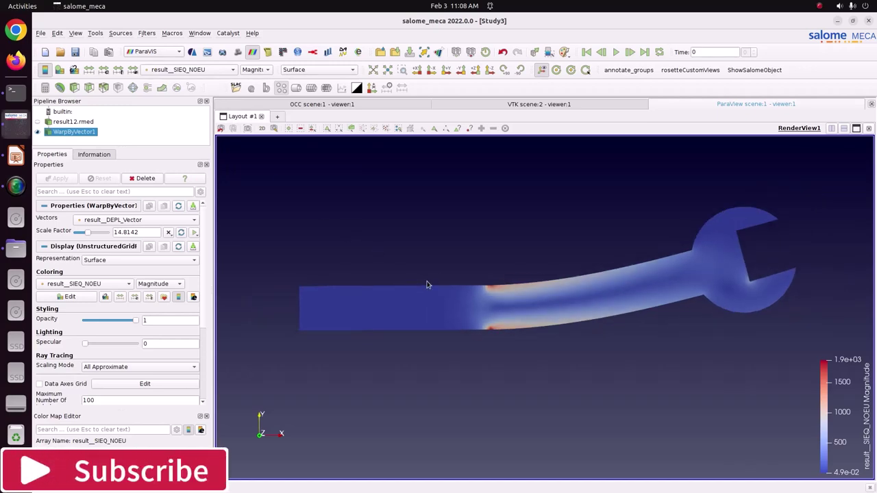
# Step: Apply the Blue to Red Rainbow preset from the Rainbow group to the result__SIEQ_NOEU colour map
pyautogui.click(165, 297)
pyautogui.click(570, 146)
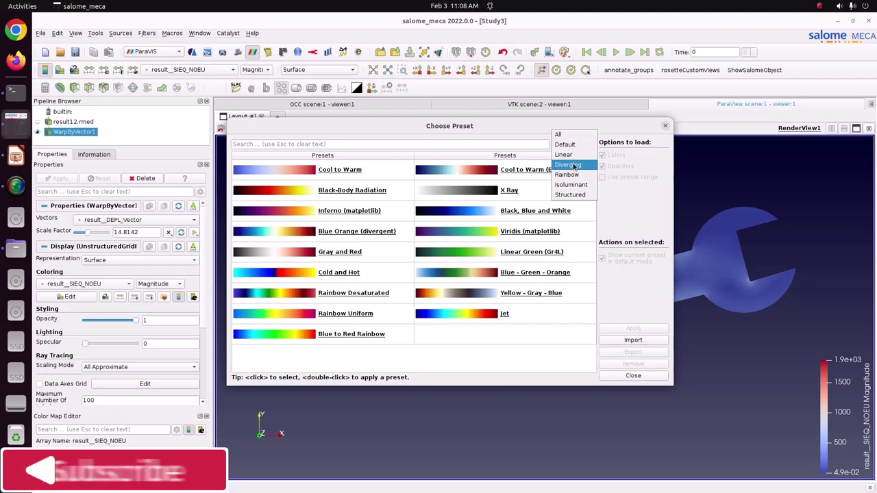
pyautogui.click(560, 177)
pyautogui.click(558, 190)
pyautogui.click(633, 328)
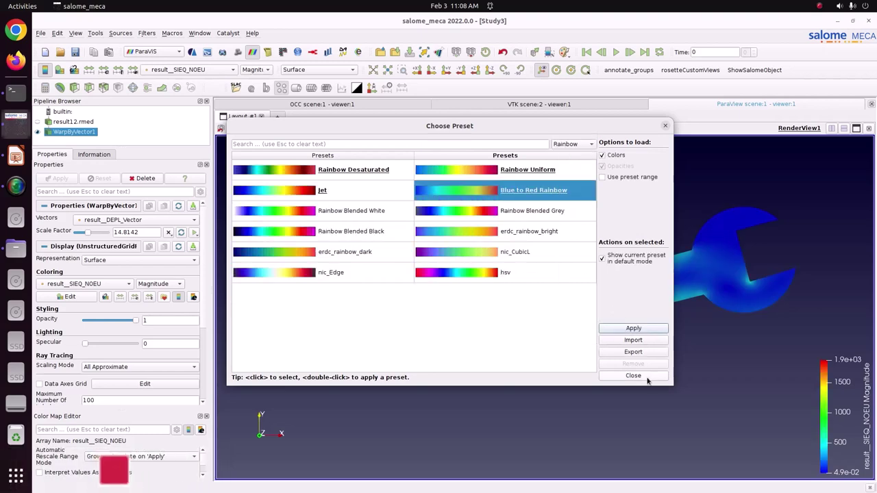
# Step: Close the preset chooser and set the number of table values of the result__SIEQ_NOEU colour map to 12
pyautogui.click(633, 375)
pyautogui.click(198, 459)
pyautogui.click(205, 479)
pyautogui.click(204, 480)
pyautogui.doubleClick(178, 459)
pyautogui.write('12')
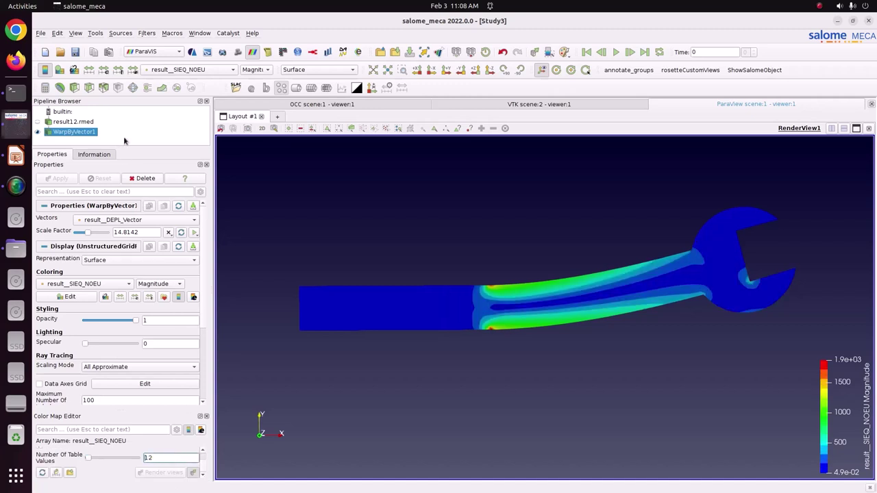
# Step: Colour the warped spanner by the VMIS component of result__SIEQ_NOEU and move its colour legend above the free end of the handle
pyautogui.click(257, 69)
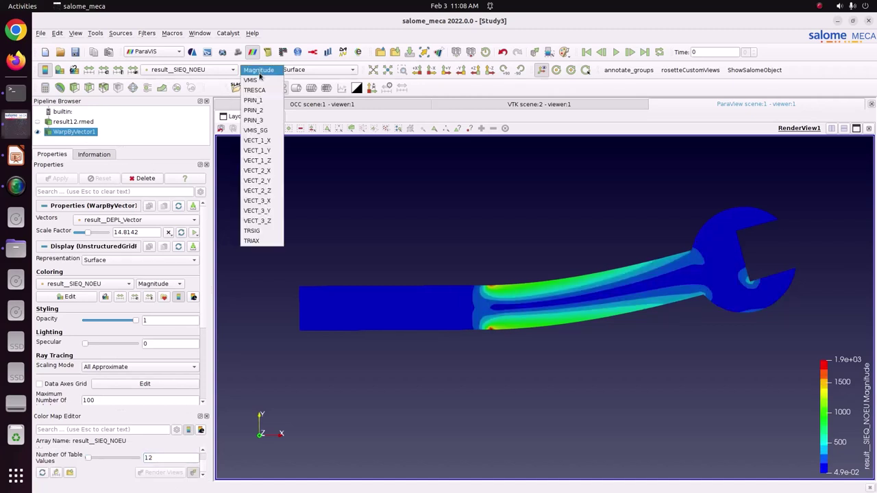
pyautogui.click(253, 89)
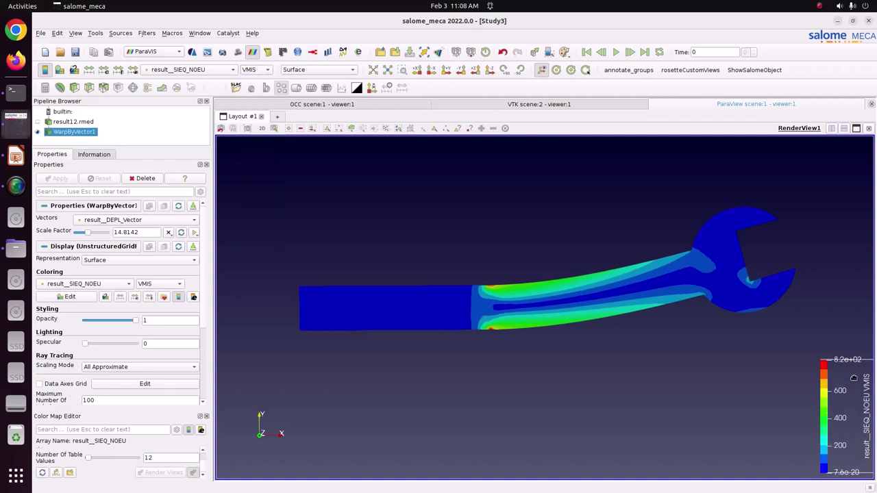
pyautogui.moveTo(853, 379); pyautogui.dragTo(268, 173)
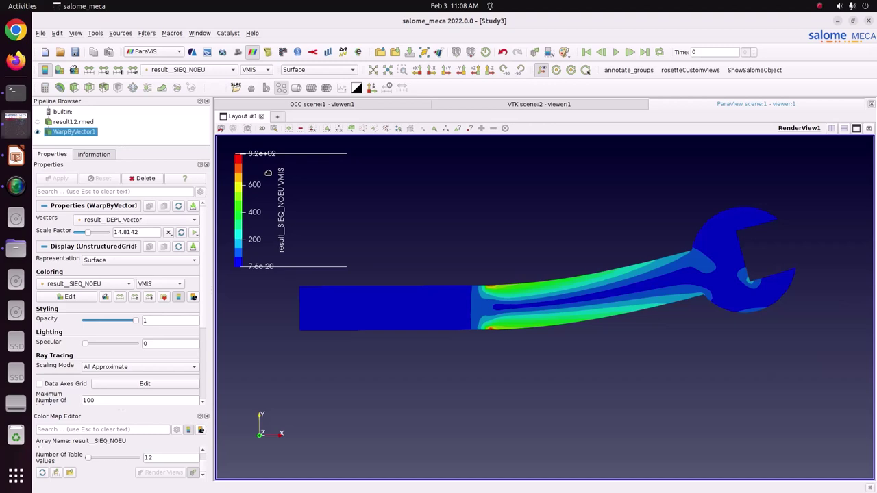
pyautogui.scroll(2, 481, 333)
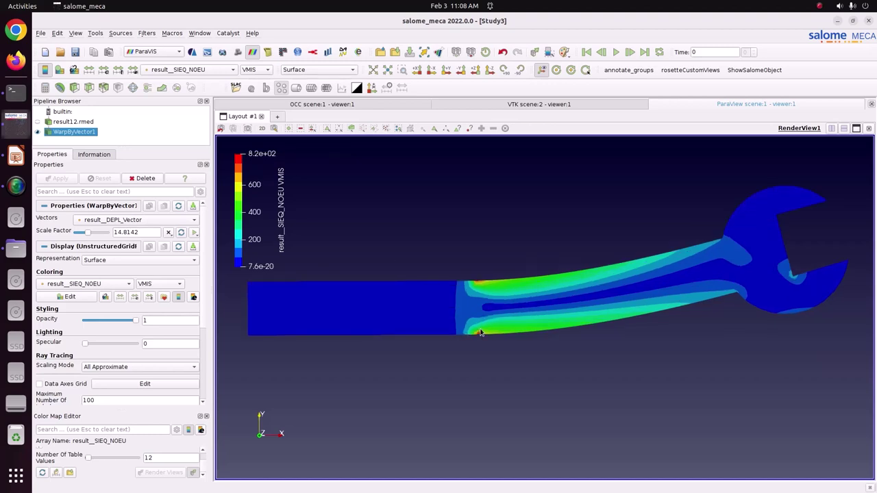
pyautogui.scroll(-1, 480, 322)
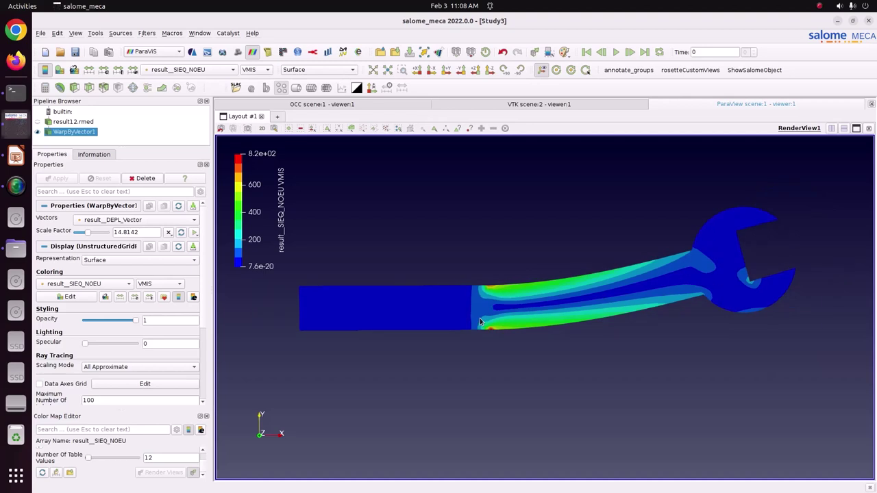
# Step: Colour the warped spanner by the SIYY component of result__SIGM_NOEU and inspect the stress distribution
pyautogui.click(200, 69)
pyautogui.click(198, 90)
pyautogui.click(259, 70)
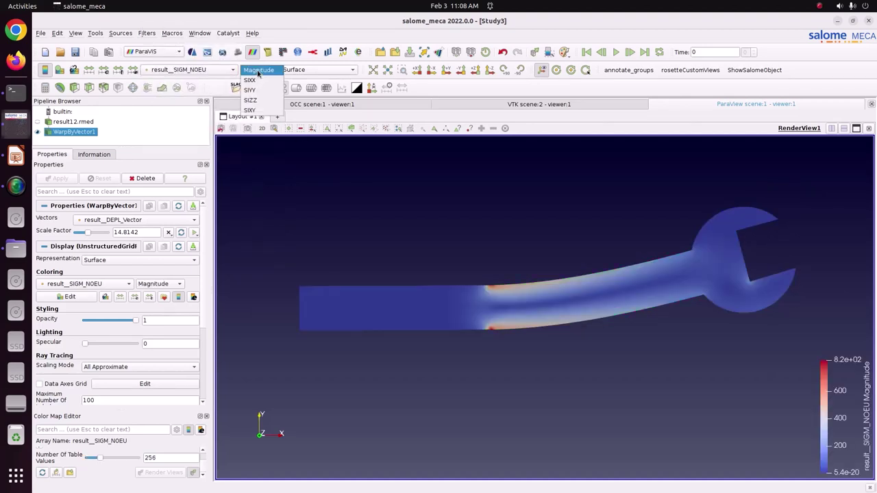
pyautogui.click(260, 92)
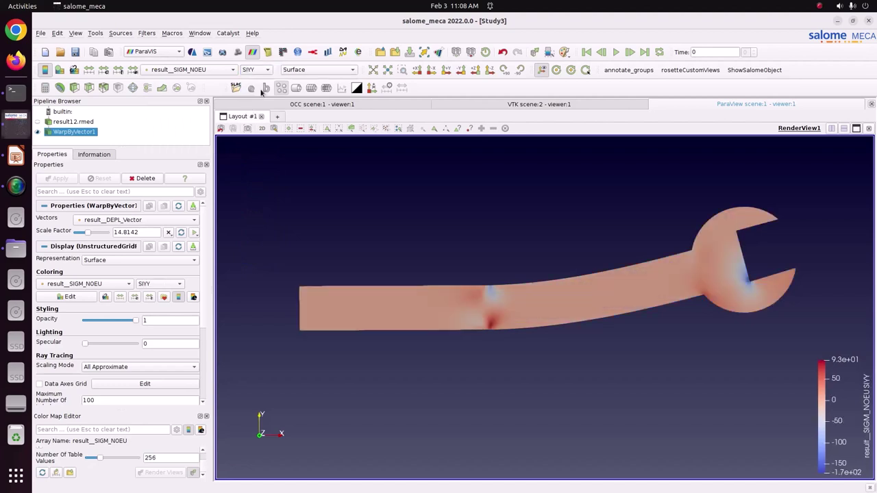
pyautogui.scroll(2, 537, 315)
pyautogui.scroll(-1, 487, 259)
# Step: View the SIXX component of result__SIGM_NOEU on the spanner and switch the colouring back to result__SIEQ_NOEU
pyautogui.click(255, 70)
pyautogui.click(251, 60)
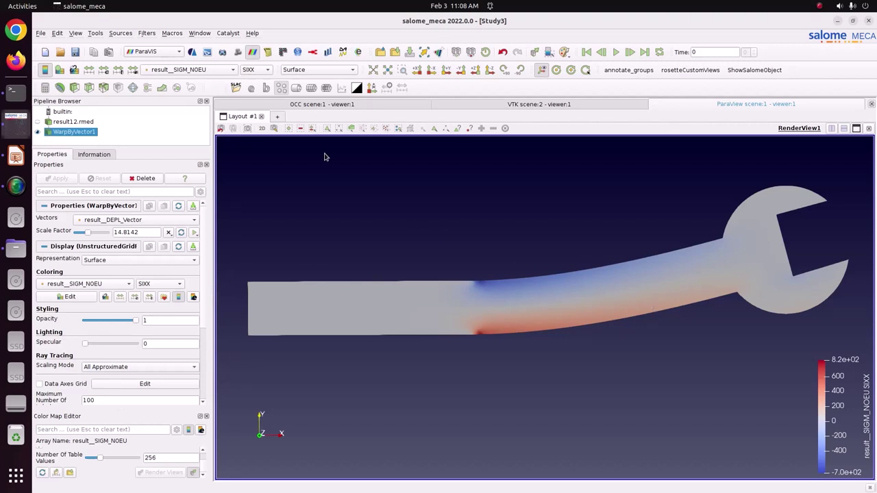
pyautogui.click(232, 70)
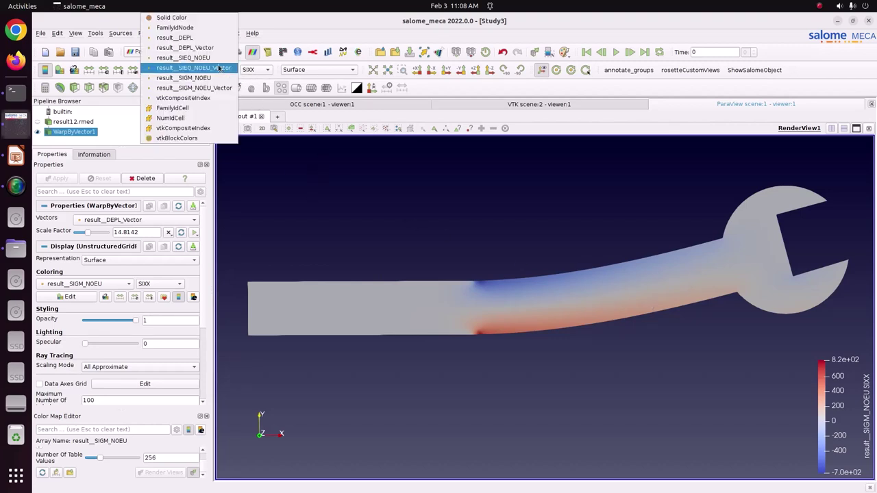
pyautogui.click(209, 57)
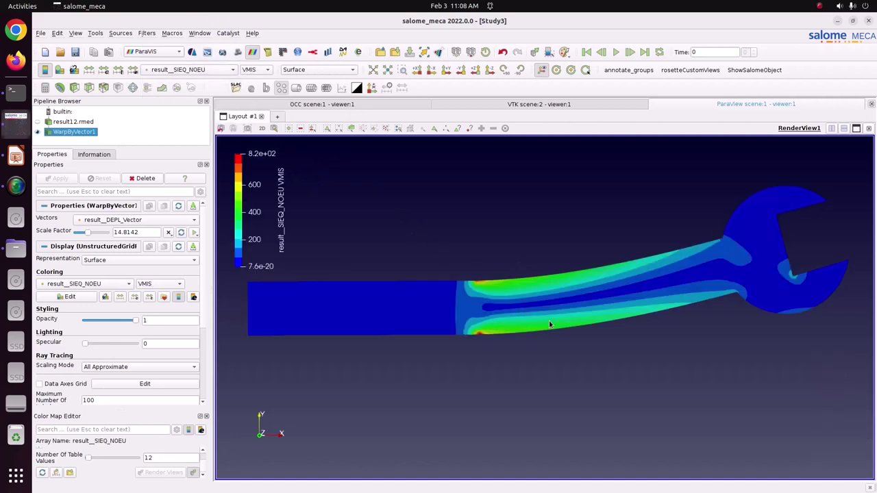